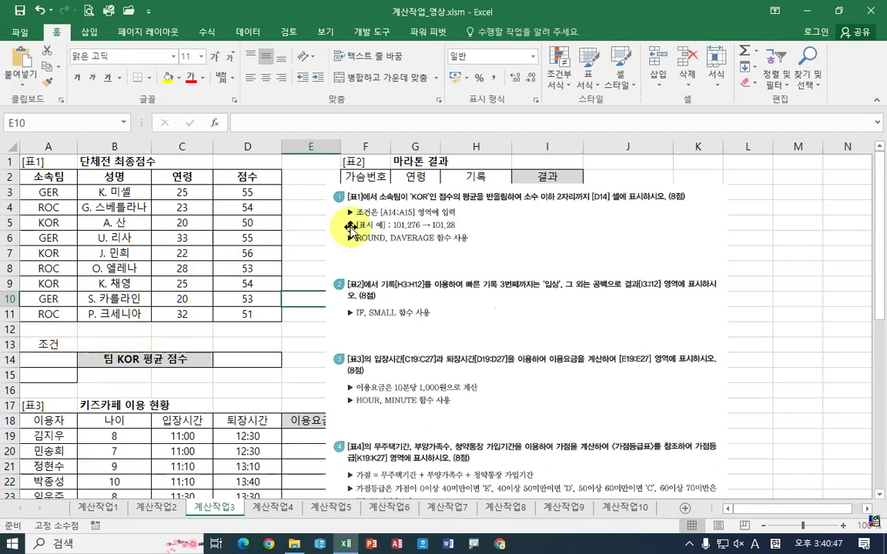
# Move the instruction picture closer to the 단체전 최종점수 table, keeping the table's columns uncovered.
pyautogui.click(49, 190)
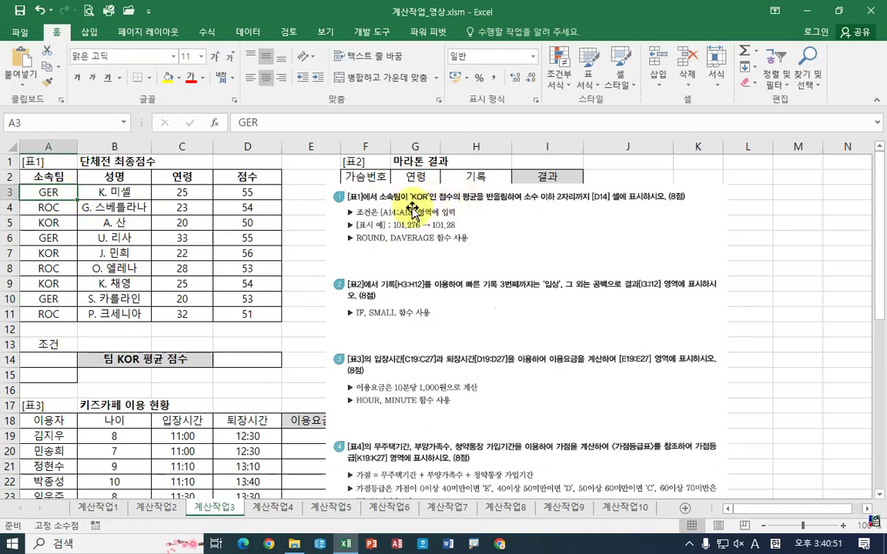
pyautogui.moveTo(462, 218); pyautogui.dragTo(428, 195)
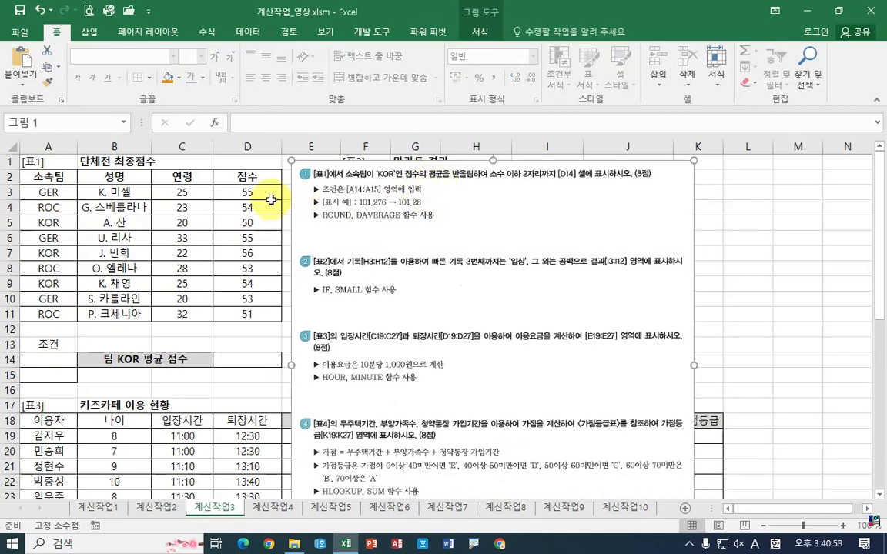
# Select the three KOR team cells and their scores in [표1] together to check their average.
pyautogui.click(44, 225)
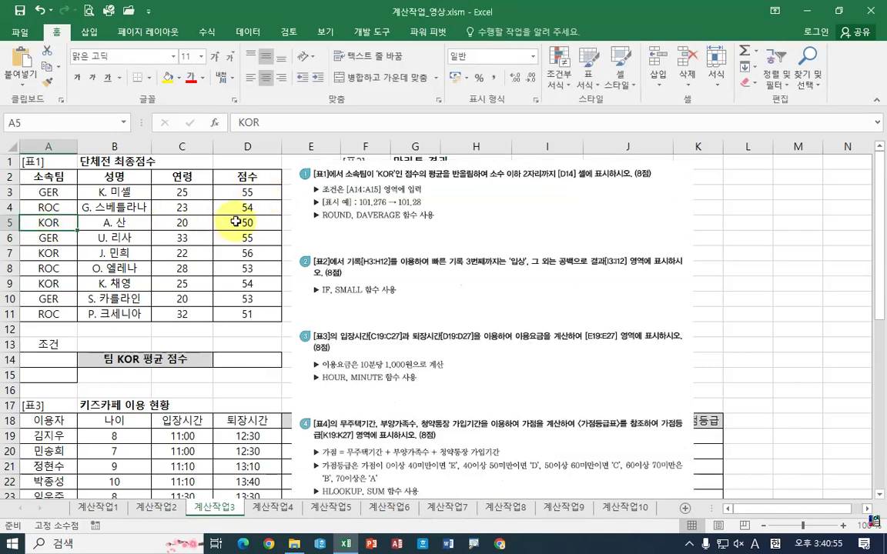
pyautogui.keyDown('ctrl'); pyautogui.click(233, 223); pyautogui.keyUp('ctrl')
pyautogui.keyDown('ctrl'); pyautogui.click(48, 252); pyautogui.keyUp('ctrl')
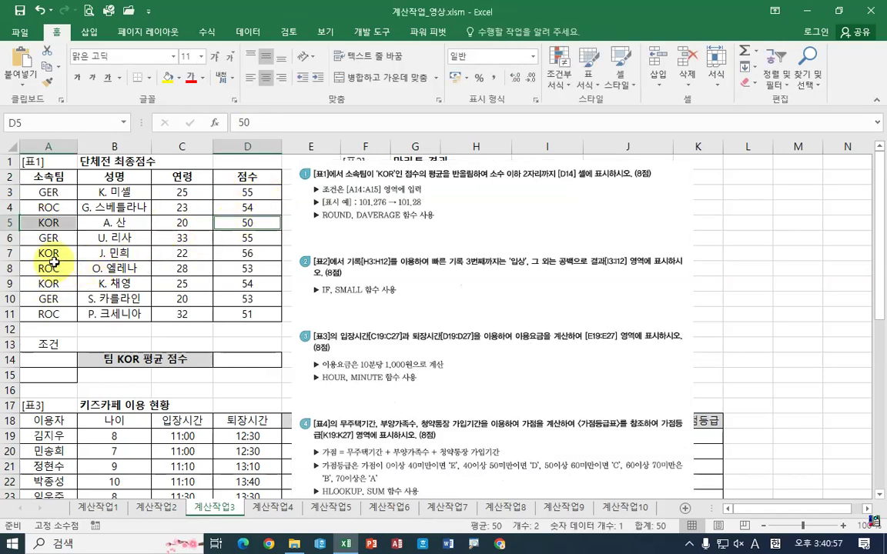
pyautogui.keyDown('ctrl'); pyautogui.click(225, 255); pyautogui.keyUp('ctrl')
pyautogui.keyDown('ctrl'); pyautogui.click(45, 283); pyautogui.keyUp('ctrl')
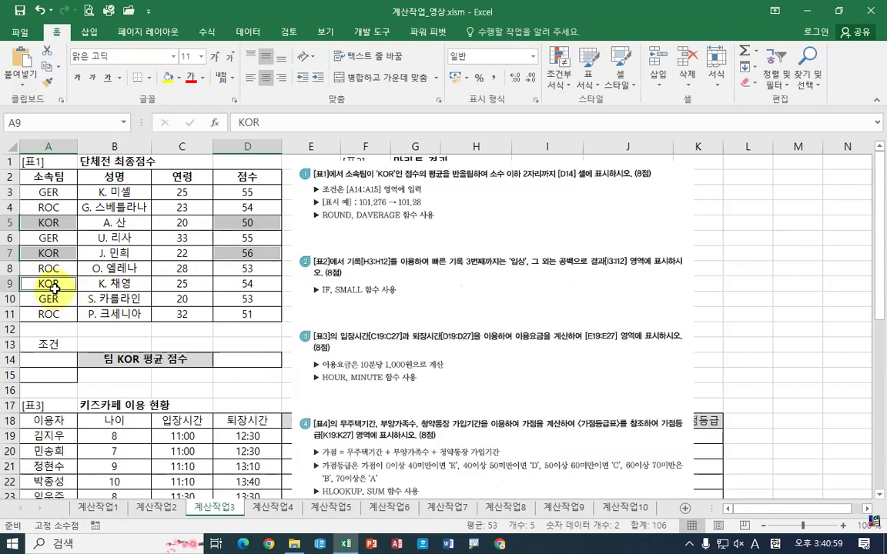
pyautogui.keyDown('ctrl'); pyautogui.click(247, 285); pyautogui.keyUp('ctrl')
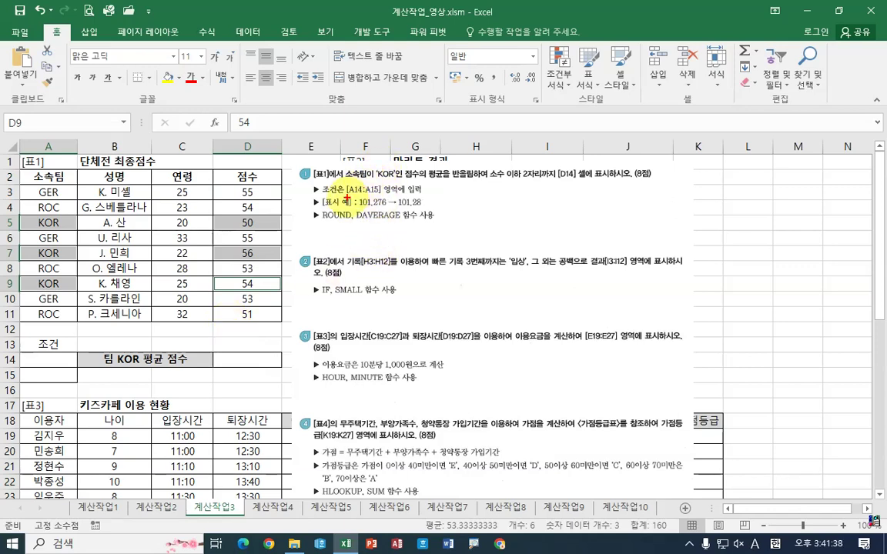
pyautogui.moveTo(348, 197); pyautogui.dragTo(387, 196)
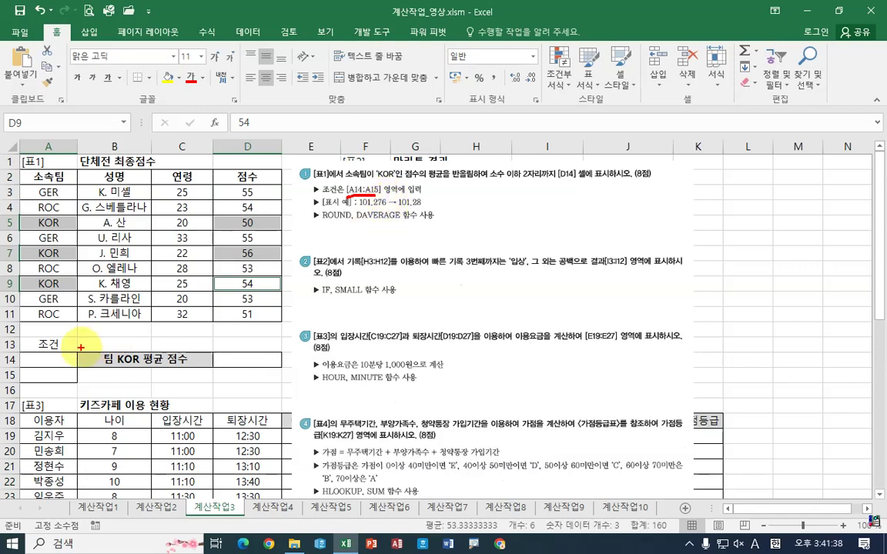
pyautogui.moveTo(29, 169); pyautogui.dragTo(73, 187)
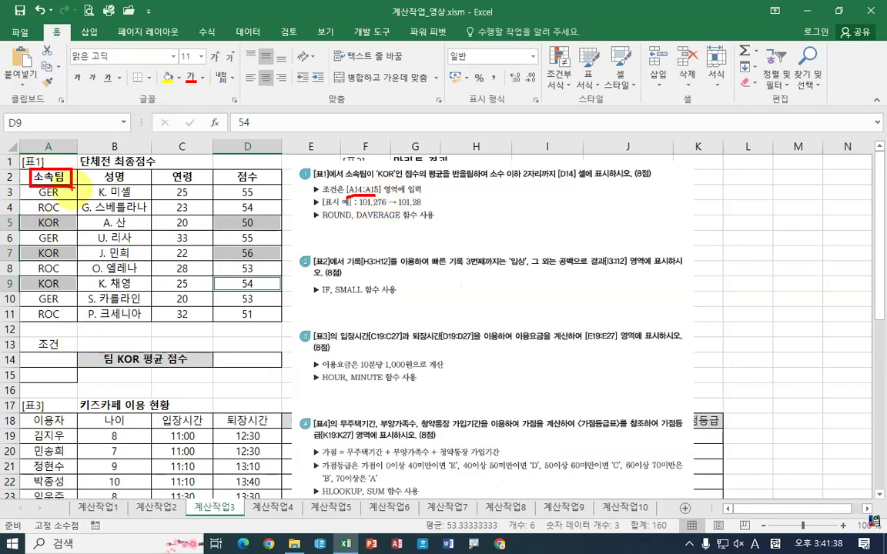
pyautogui.moveTo(32, 216); pyautogui.dragTo(75, 216)
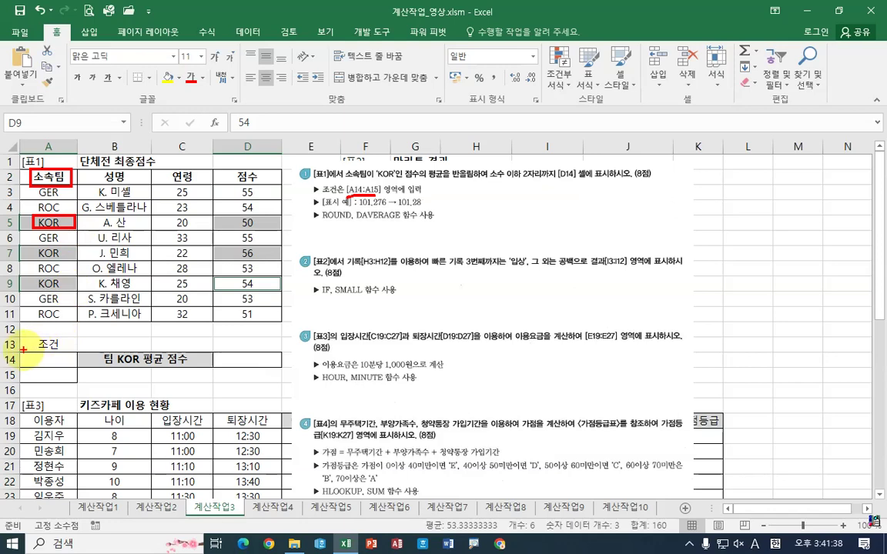
pyautogui.moveTo(24, 350)
pyautogui.mouseDown()
pyautogui.moveTo(65, 381)
pyautogui.moveTo(79, 361)
pyautogui.mouseUp()
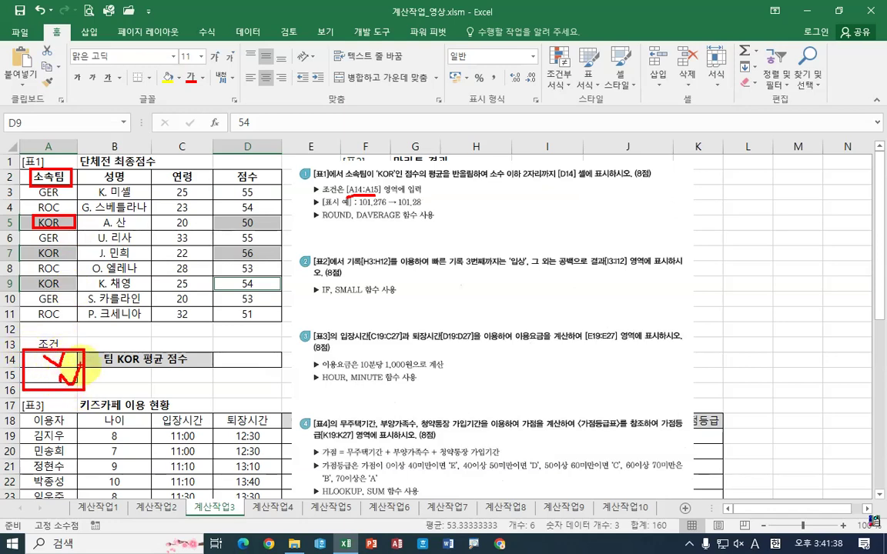
pyautogui.press('Escape')
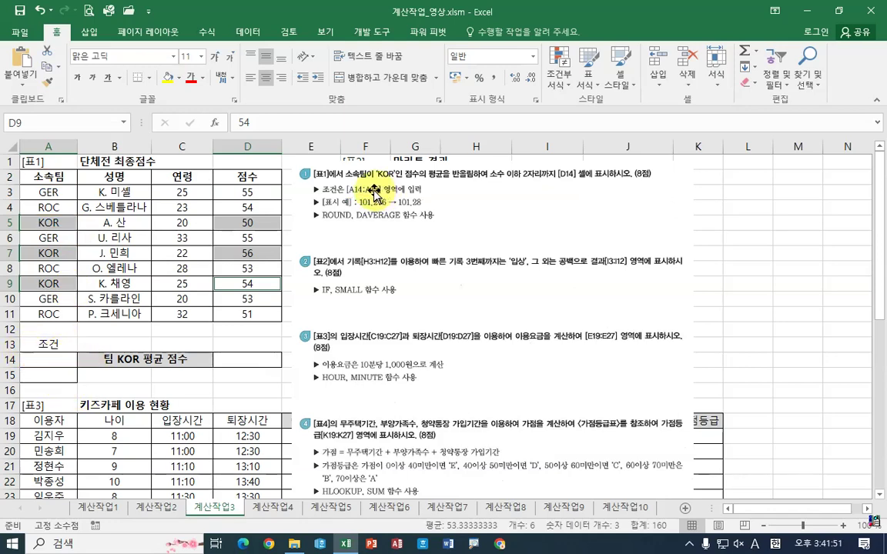
# Build the criteria range in A14:A15 by copying the 소속팀 header from A2 and KOR from A5.
pyautogui.click(47, 177)
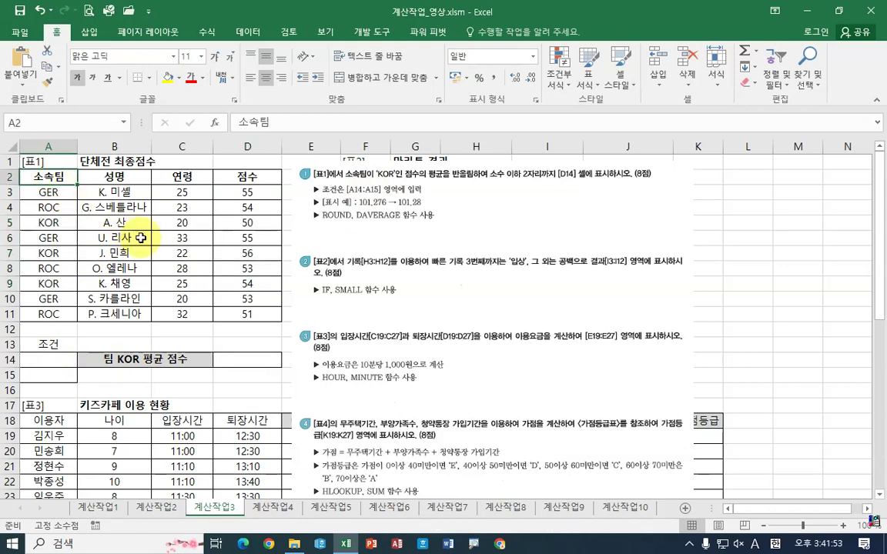
pyautogui.hotkey('ctrl', 'c')
pyautogui.click(53, 362)
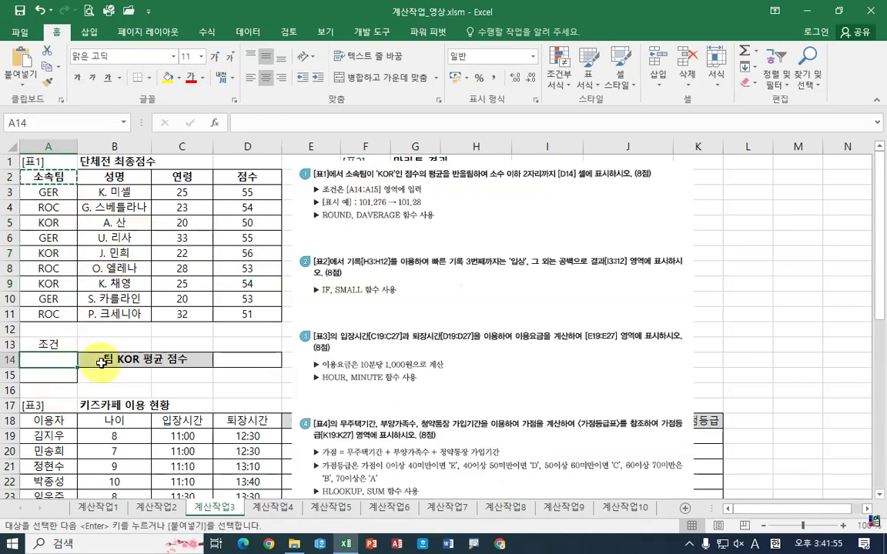
pyautogui.hotkey('ctrl', 'v')
pyautogui.click(57, 374)
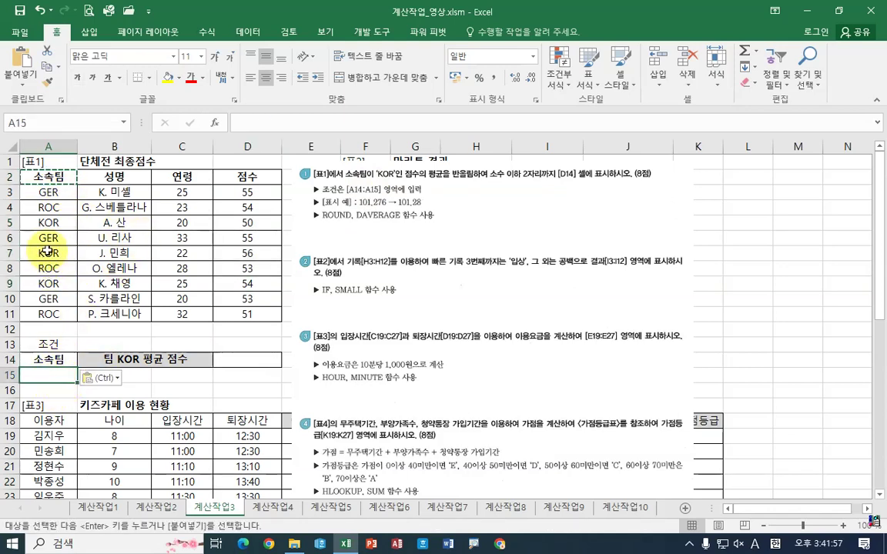
pyautogui.click(60, 222)
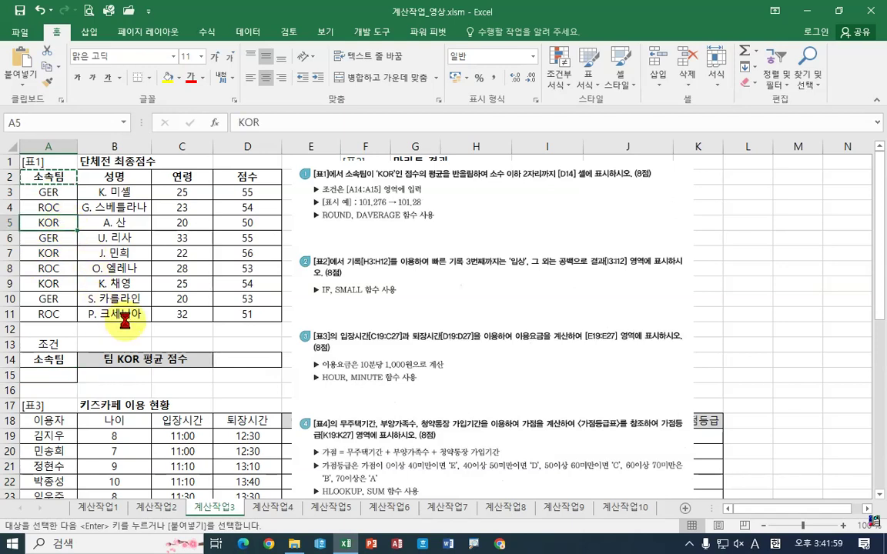
pyautogui.hotkey('ctrl', 'c')
pyautogui.click(54, 375)
pyautogui.hotkey('ctrl', 'v')
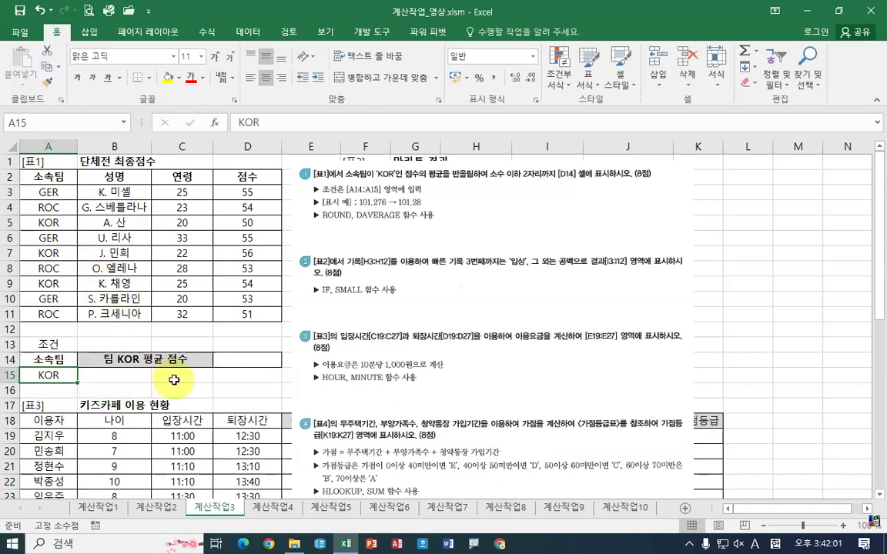
# Start a ROUND formula in D14 and open its function arguments, keeping the data table visible.
pyautogui.click(231, 361)
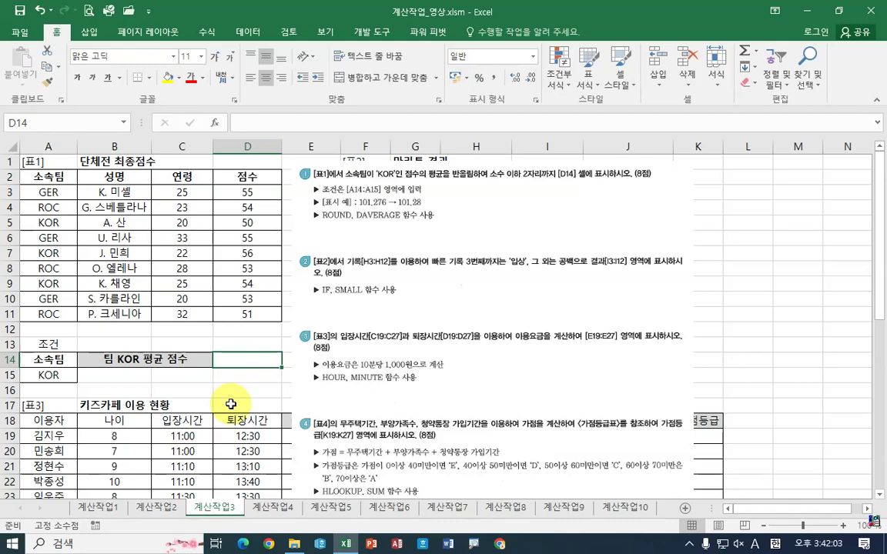
pyautogui.write('=rou')
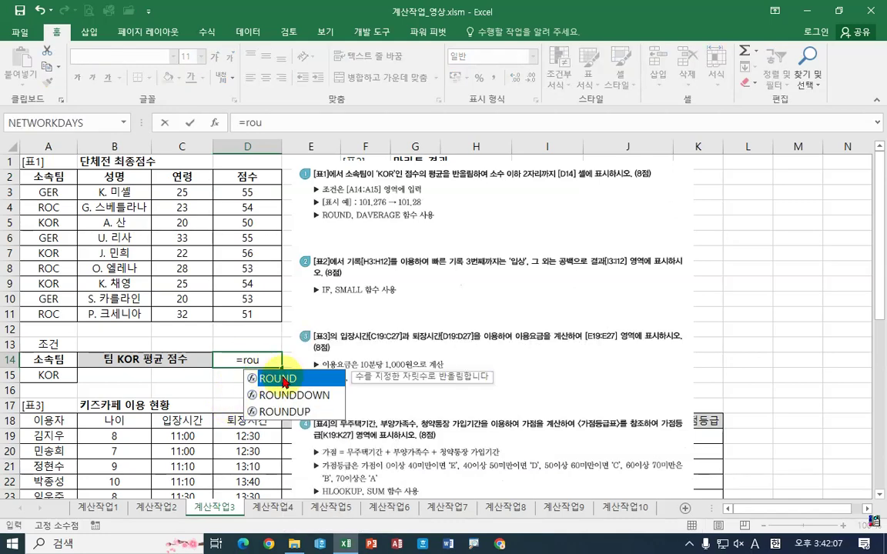
pyautogui.doubleClick(273, 378)
pyautogui.click(214, 123)
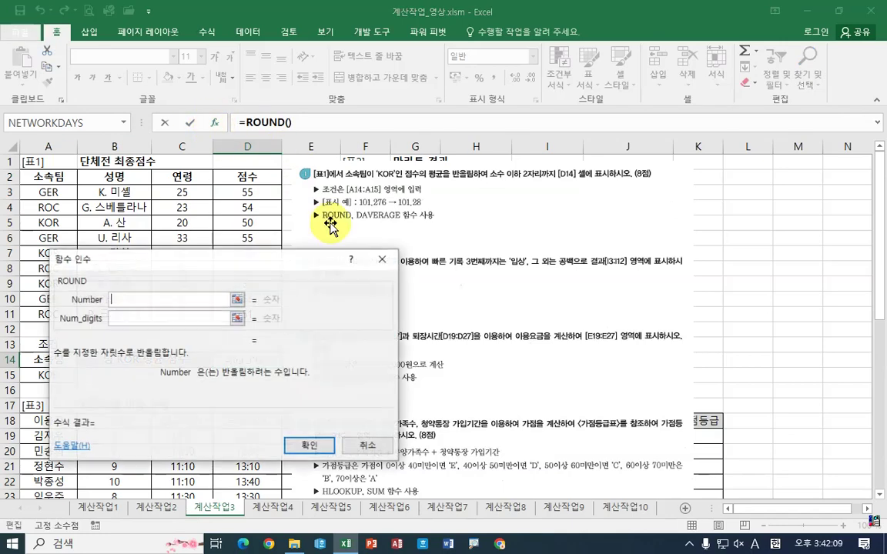
pyautogui.moveTo(146, 265); pyautogui.dragTo(408, 246)
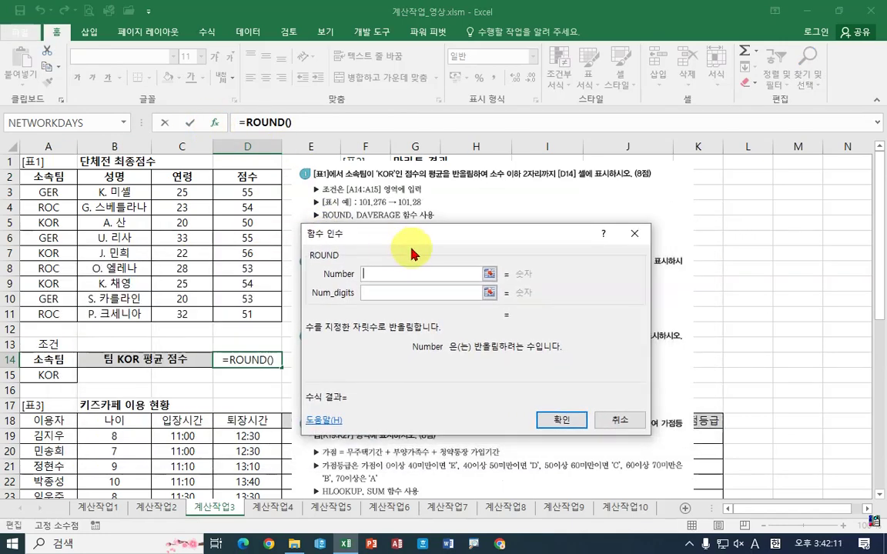
# Nest daverage() as ROUND's Number argument and switch to the DAVERAGE function arguments.
pyautogui.click(371, 276)
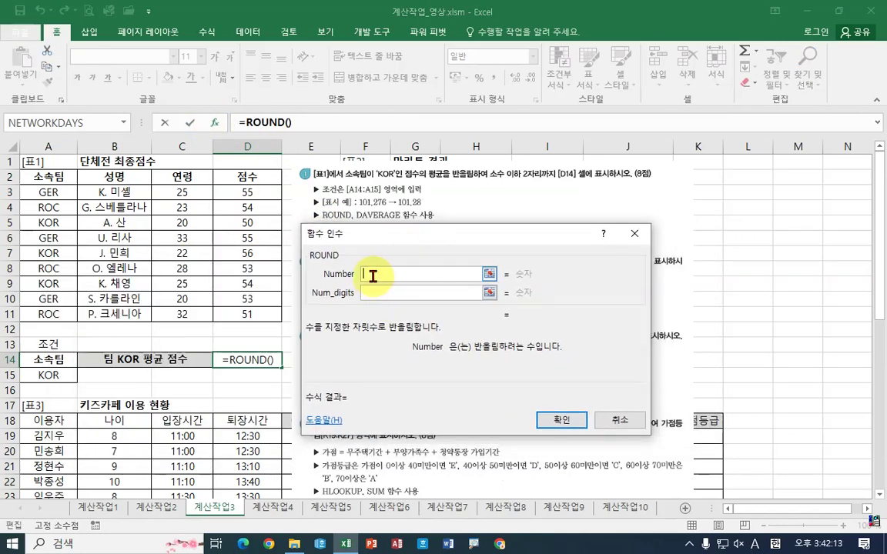
pyautogui.write('da')
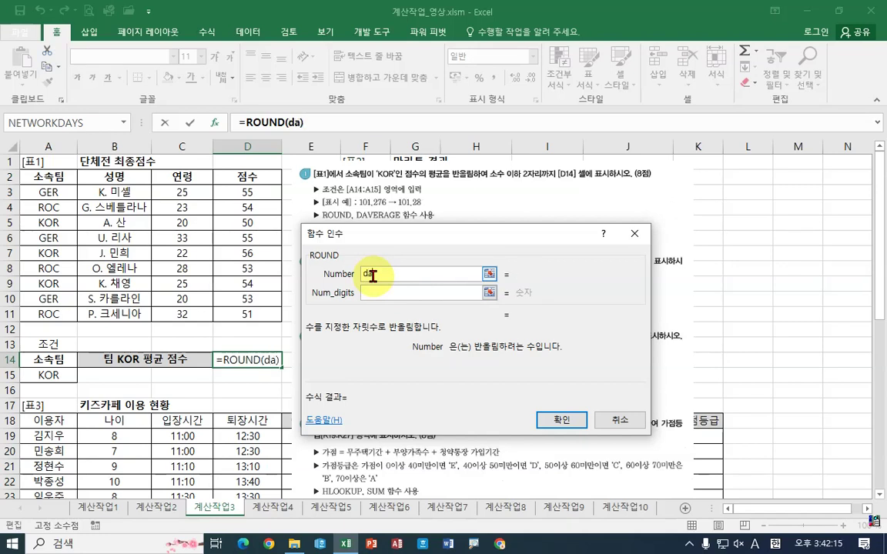
pyautogui.write('ve')
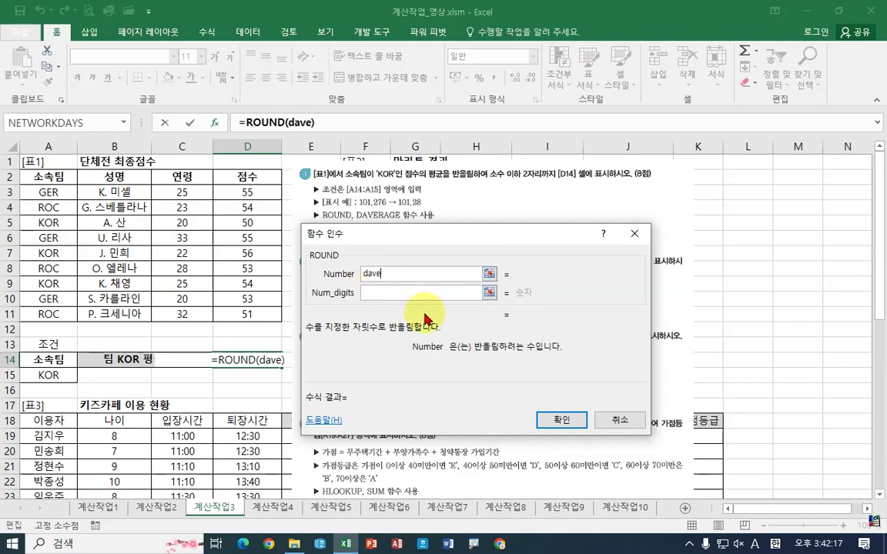
pyautogui.write('rage()')
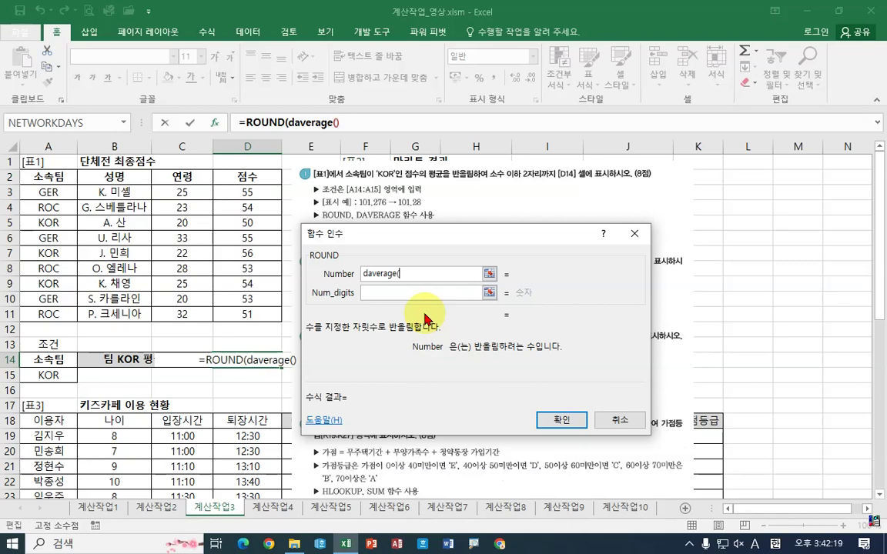
pyautogui.click(315, 123)
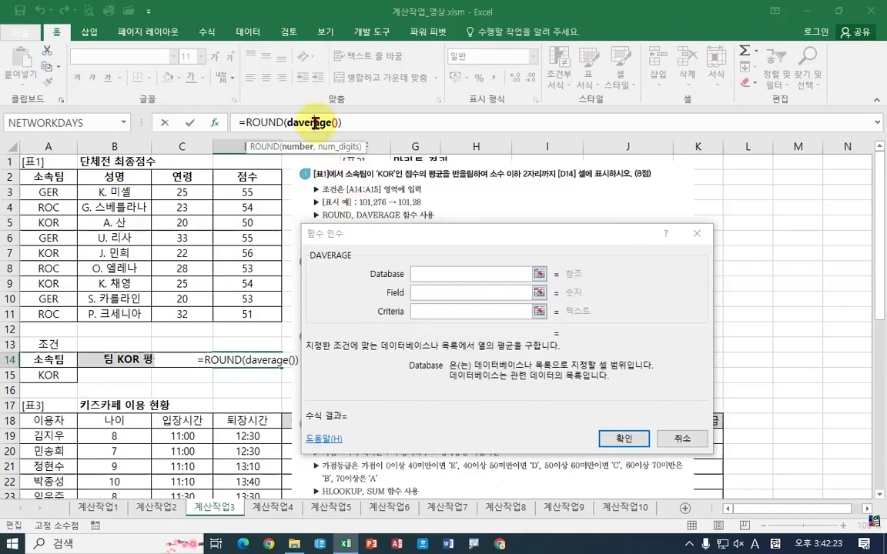
# Set the DAVERAGE arguments to database A2:D11, field D2 and criteria A14:A15.
pyautogui.click(371, 273)
pyautogui.moveTo(48, 176); pyautogui.dragTo(261, 311)
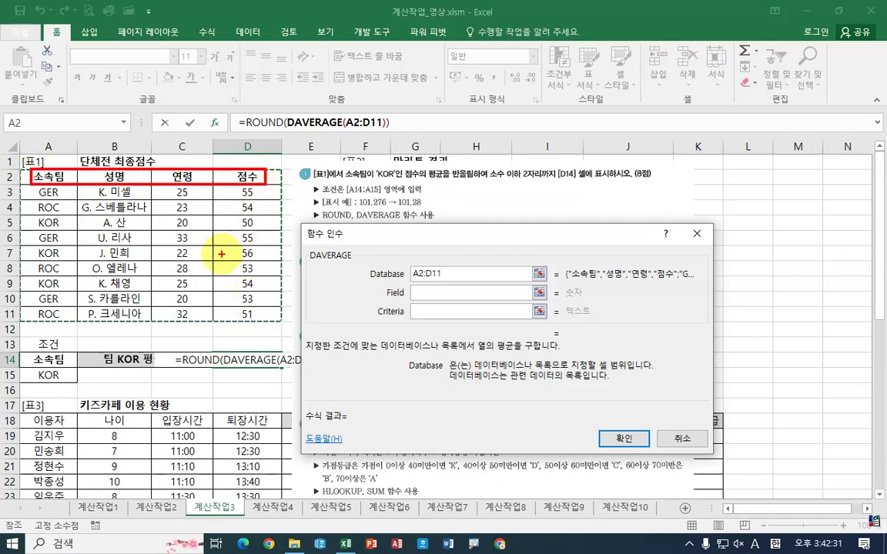
pyautogui.moveTo(37, 355); pyautogui.dragTo(73, 381)
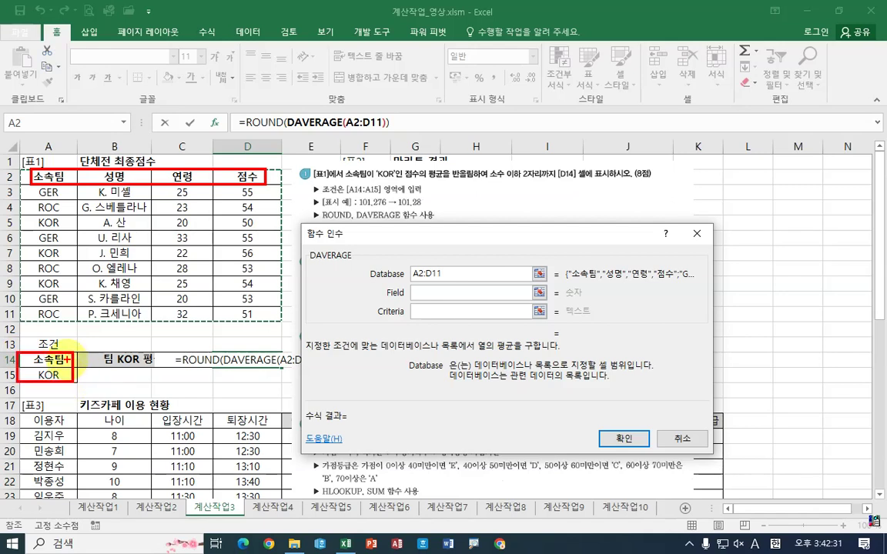
pyautogui.click(423, 292)
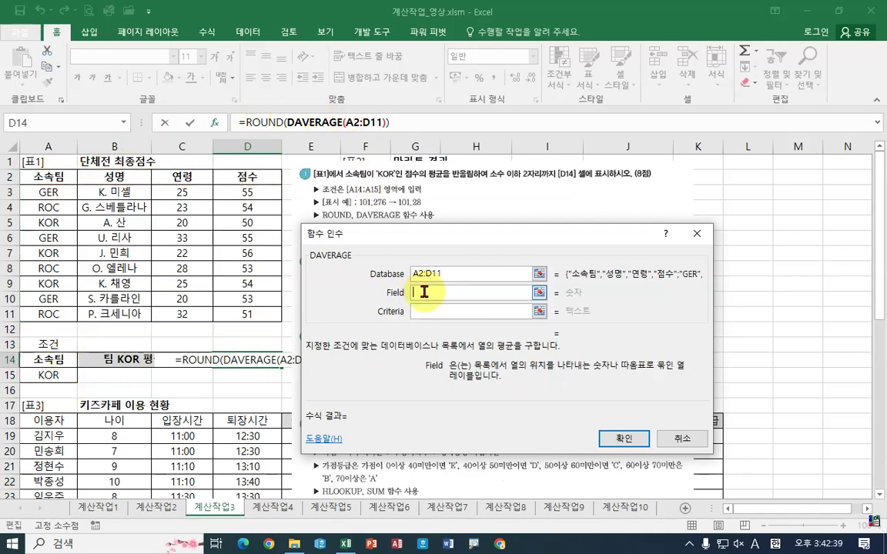
pyautogui.click(239, 176)
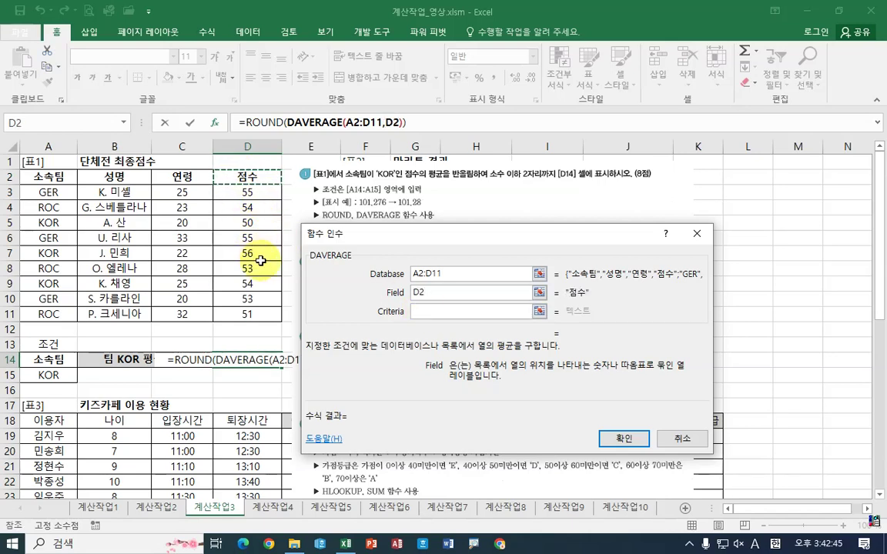
pyautogui.click(399, 316)
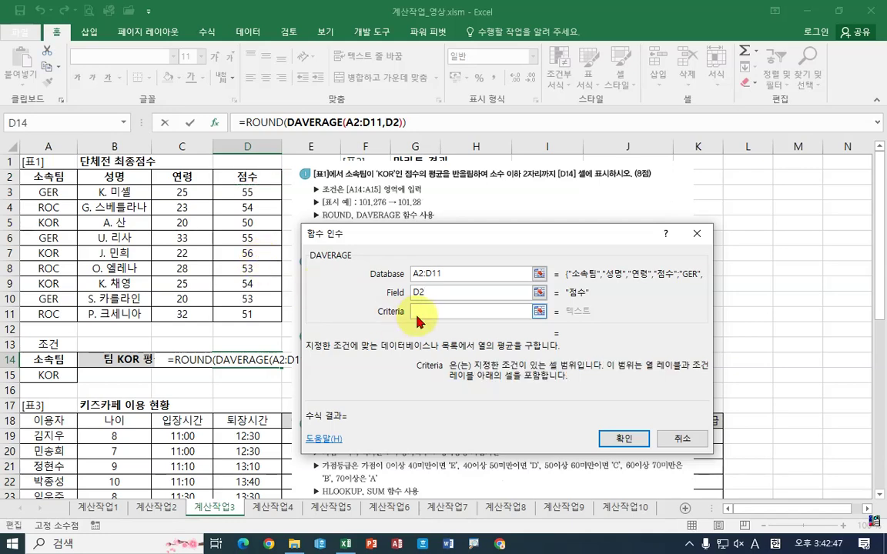
pyautogui.click(49, 360)
pyautogui.moveTo(49, 360); pyautogui.dragTo(48, 375)
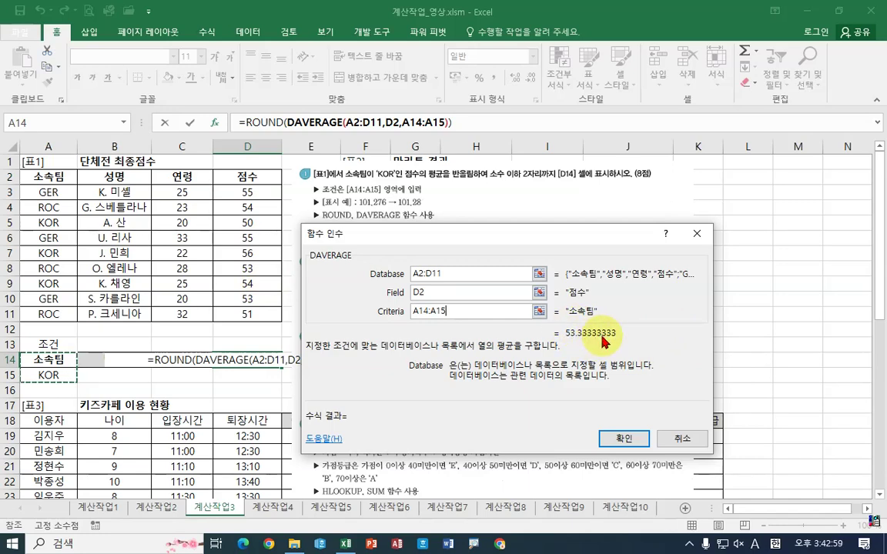
# Return to the ROUND arguments, set Num_digits to 2 and complete the formula in D14.
pyautogui.click(262, 123)
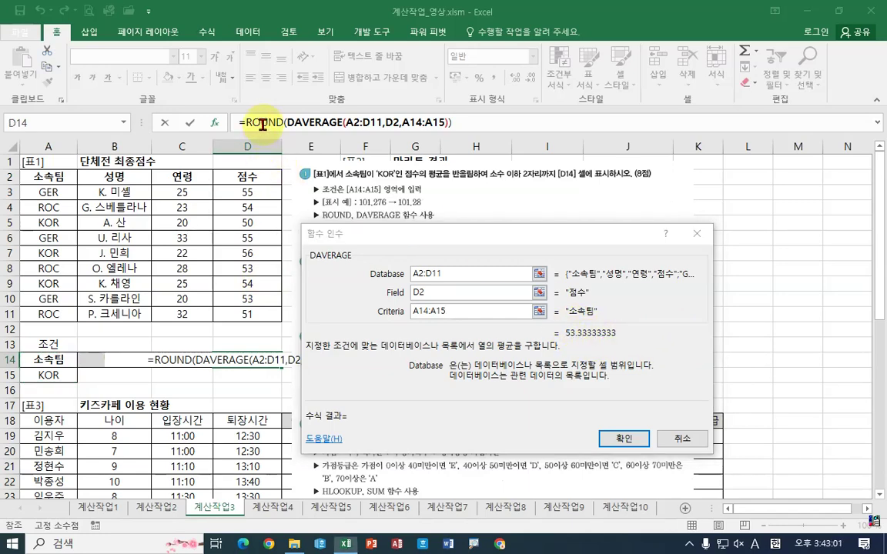
pyautogui.click(365, 293)
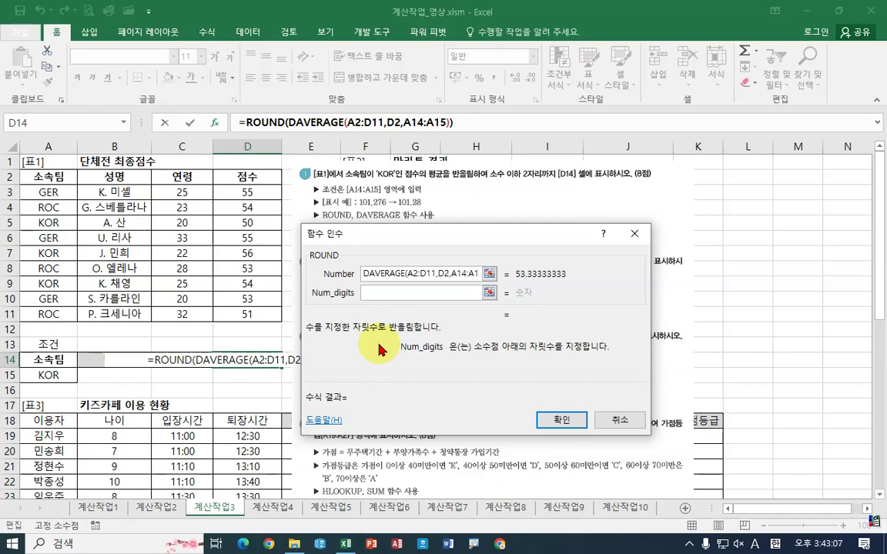
pyautogui.write('2')
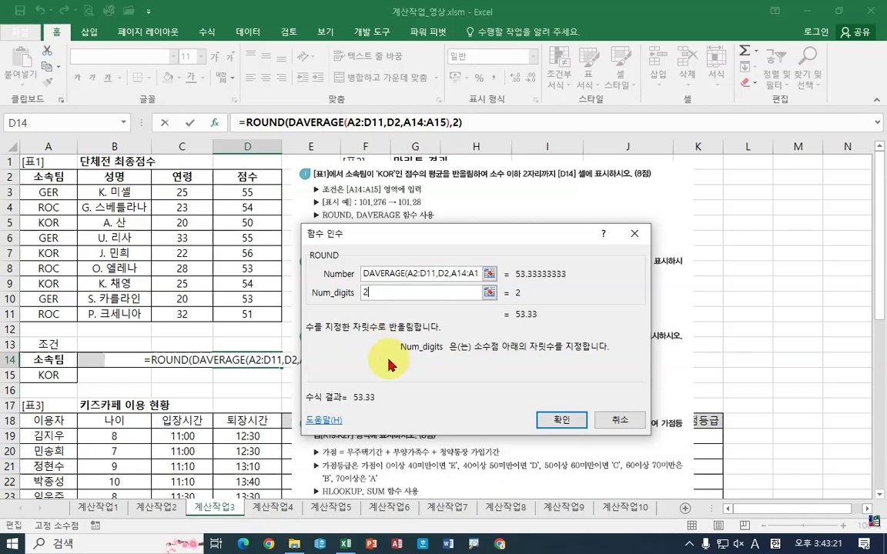
pyautogui.click(545, 421)
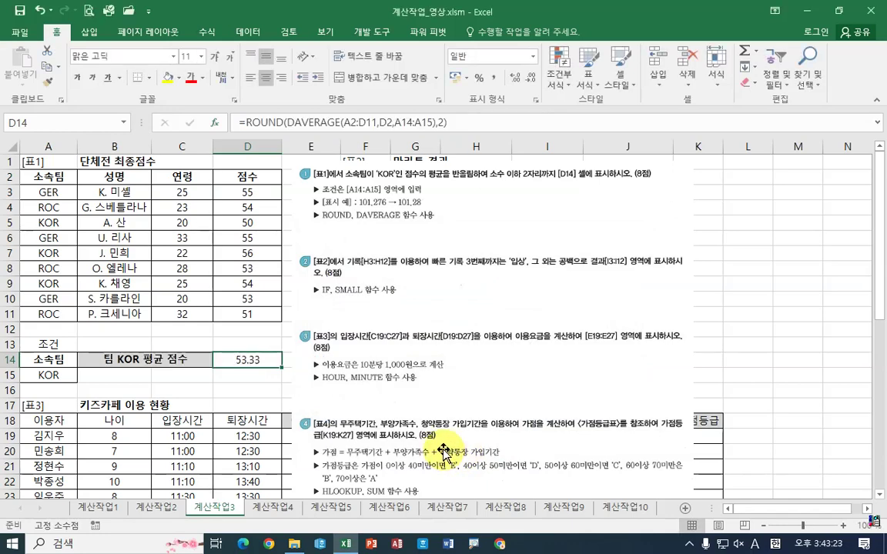
# Move the exercise instructions picture beside the 마라톤 결과 table so the 결과 column I is uncovered.
pyautogui.moveTo(369, 324); pyautogui.dragTo(663, 314)
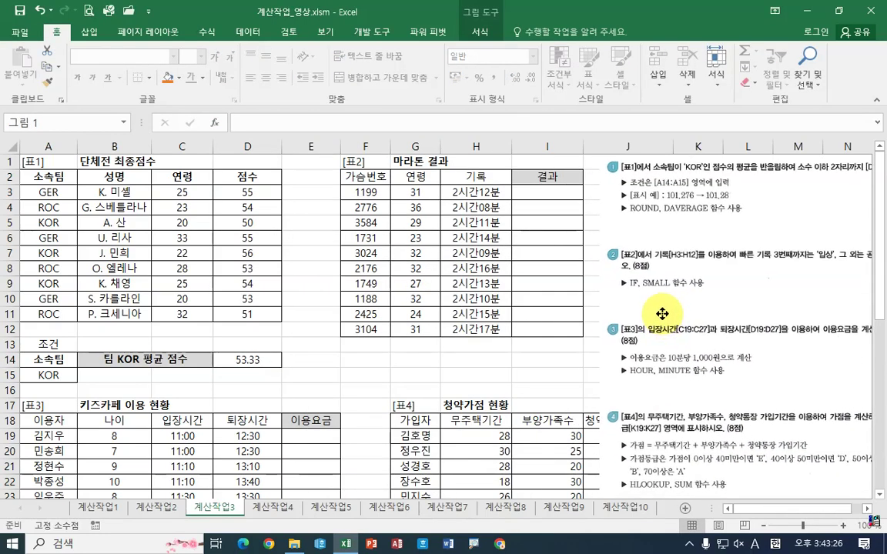
pyautogui.click(866, 509)
pyautogui.click(866, 509)
pyautogui.click(866, 509)
pyautogui.click(866, 509)
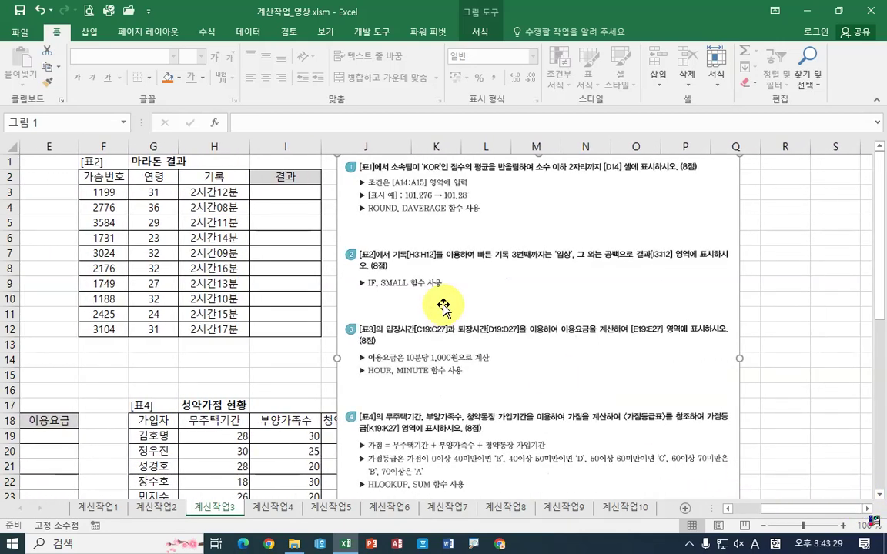
pyautogui.moveTo(474, 294); pyautogui.dragTo(476, 294)
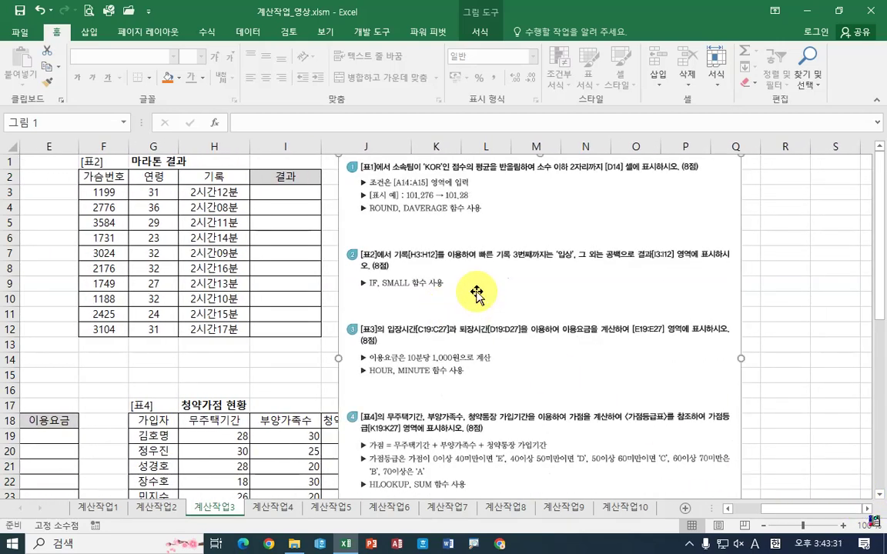
# Examine the full time values behind the 기록 entries in H3:H12 to identify the three fastest records.
pyautogui.click(209, 192)
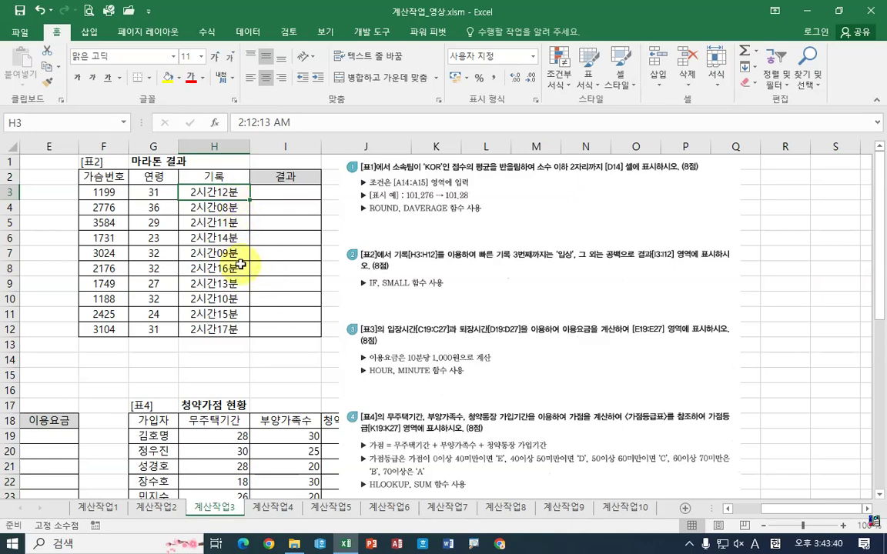
pyautogui.click(224, 204)
pyautogui.click(235, 251)
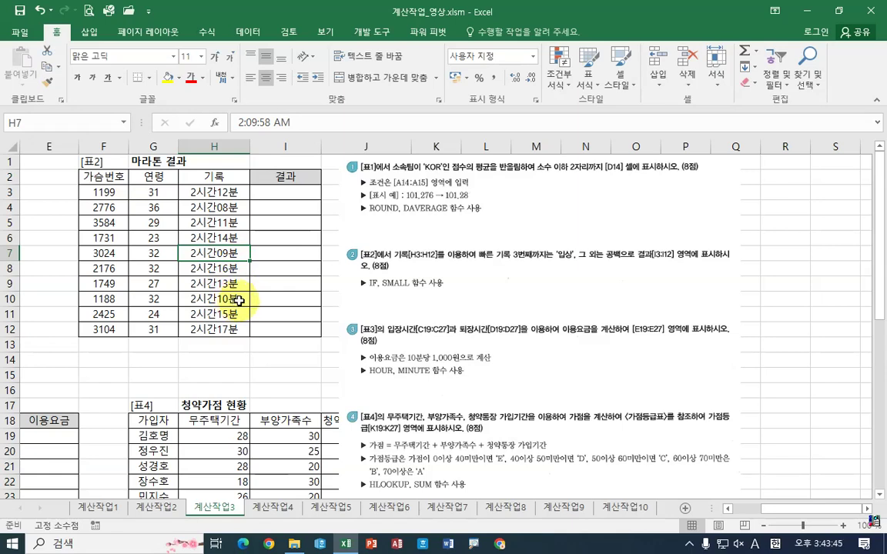
pyautogui.click(240, 207)
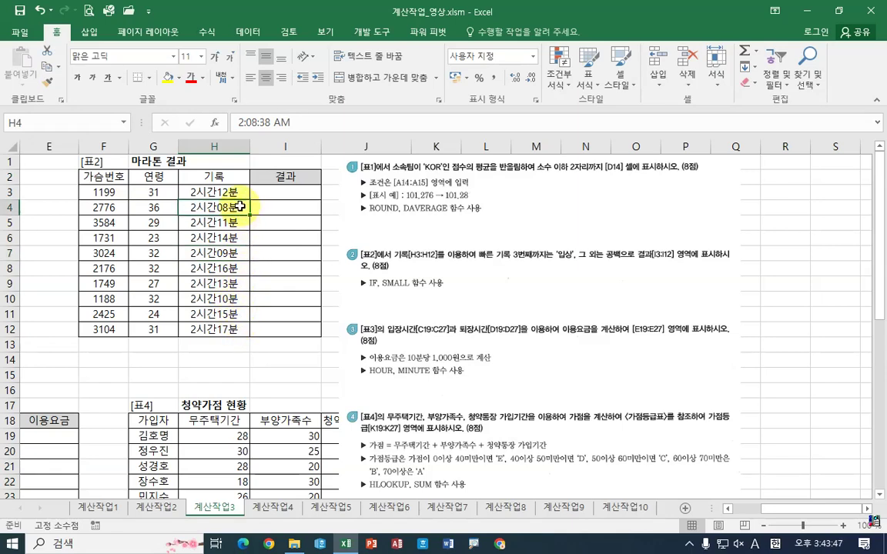
pyautogui.click(231, 254)
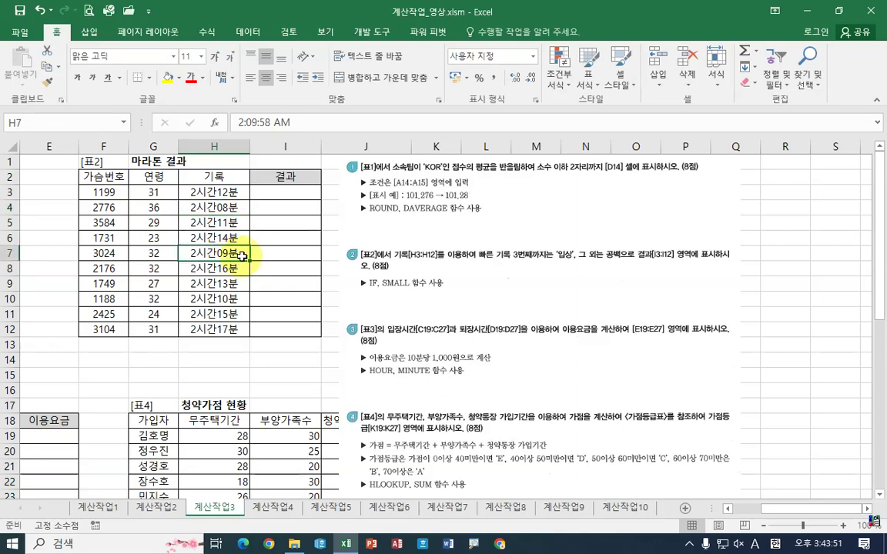
pyautogui.click(237, 300)
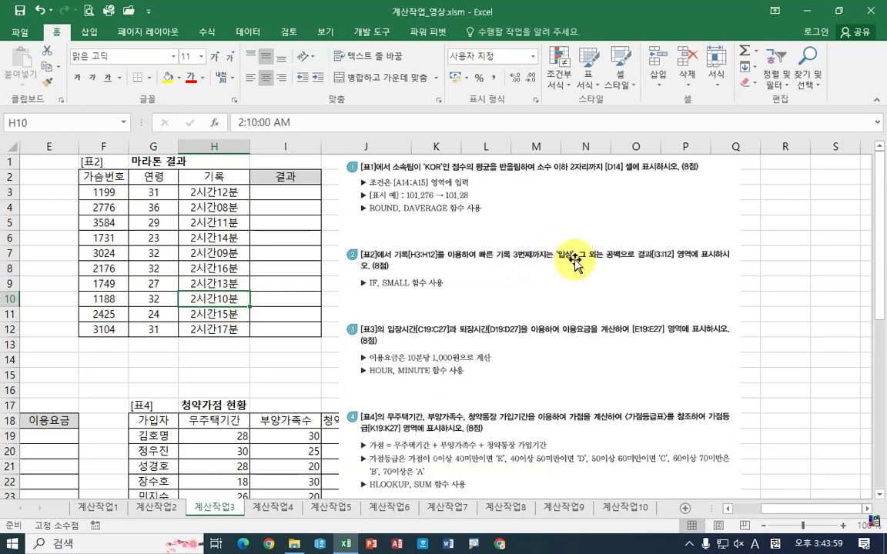
pyautogui.click(232, 207)
pyautogui.click(231, 252)
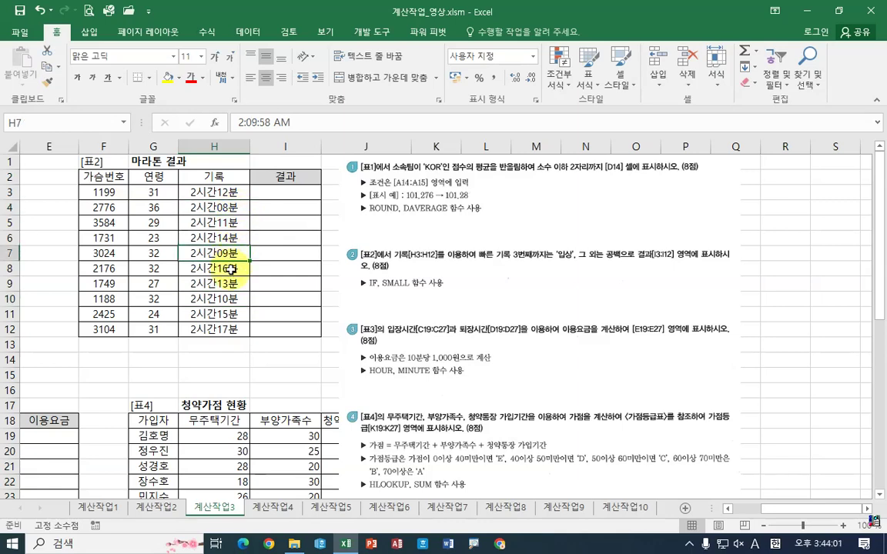
pyautogui.click(231, 298)
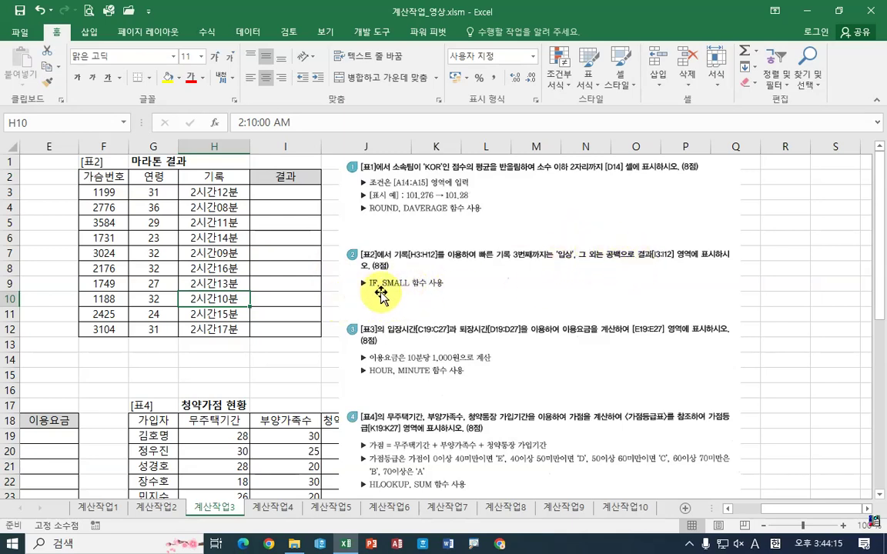
pyautogui.click(208, 192)
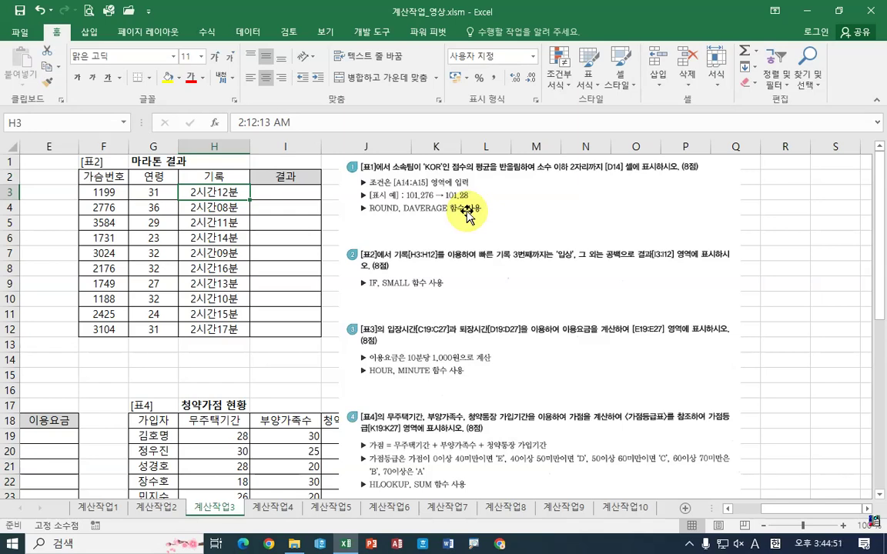
# Start an IF formula in I3, open its function arguments and begin the Logical_test with H3<=.
pyautogui.click(271, 193)
pyautogui.write('=')
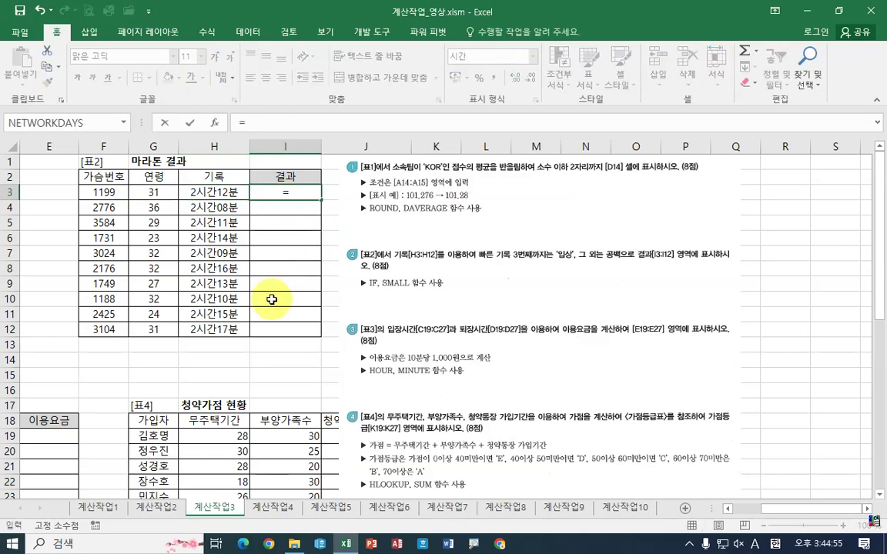
pyautogui.write('if')
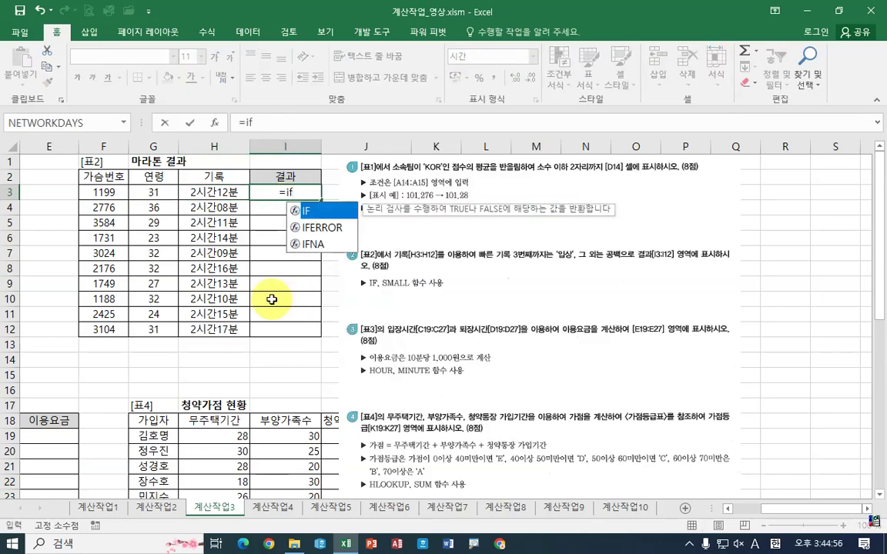
pyautogui.doubleClick(299, 211)
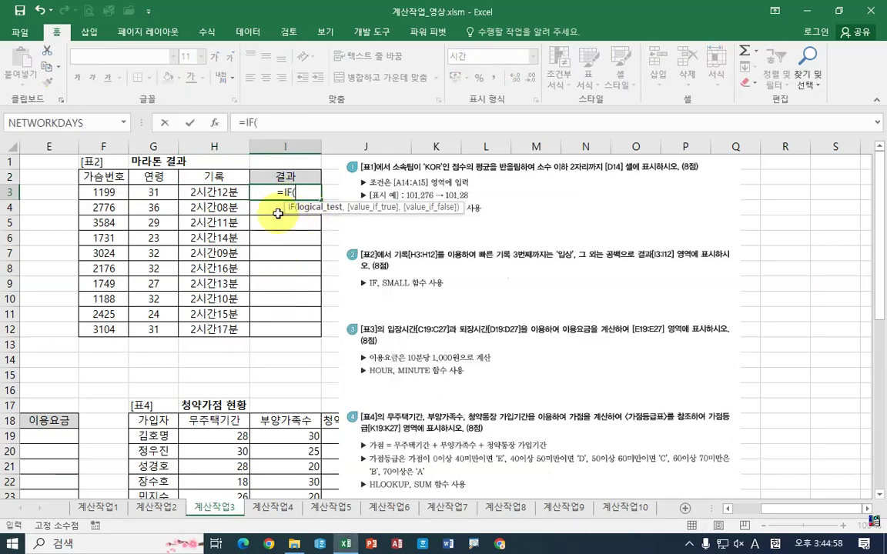
pyautogui.click(214, 123)
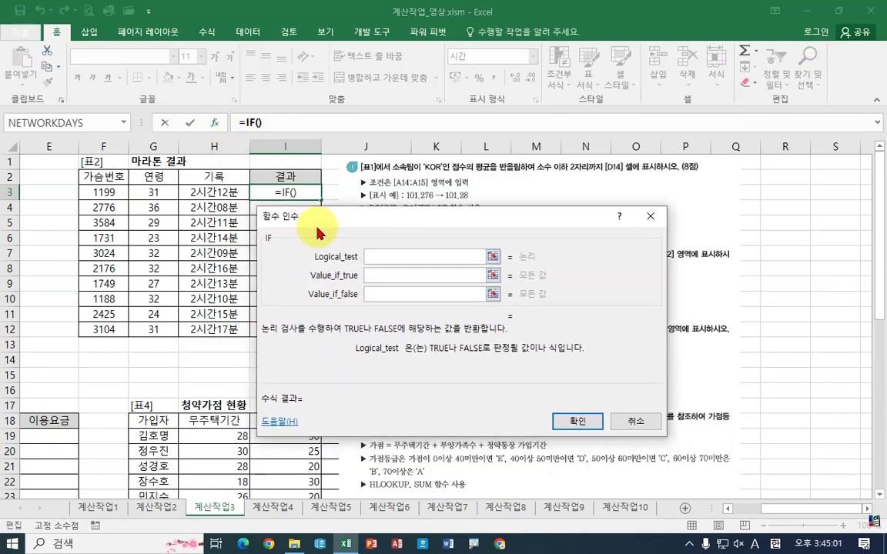
pyautogui.click(211, 193)
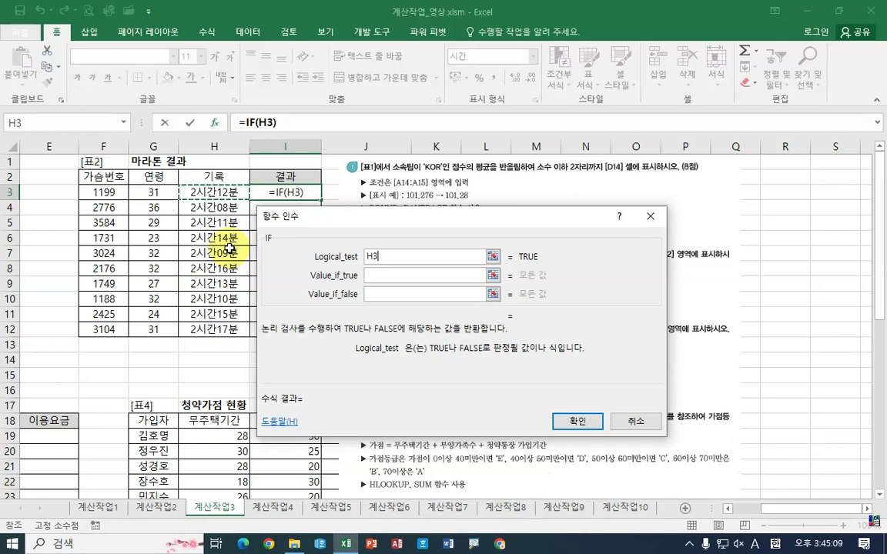
pyautogui.write('<=')
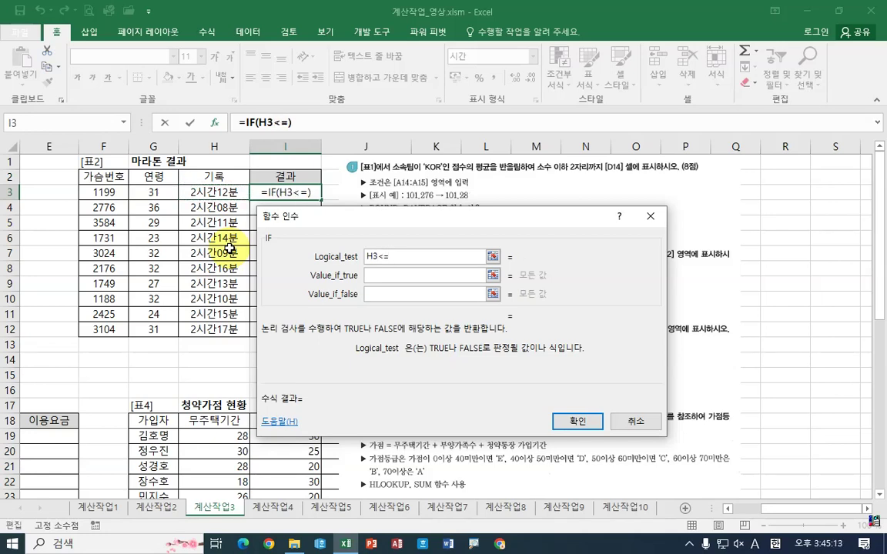
pyautogui.write('2시')
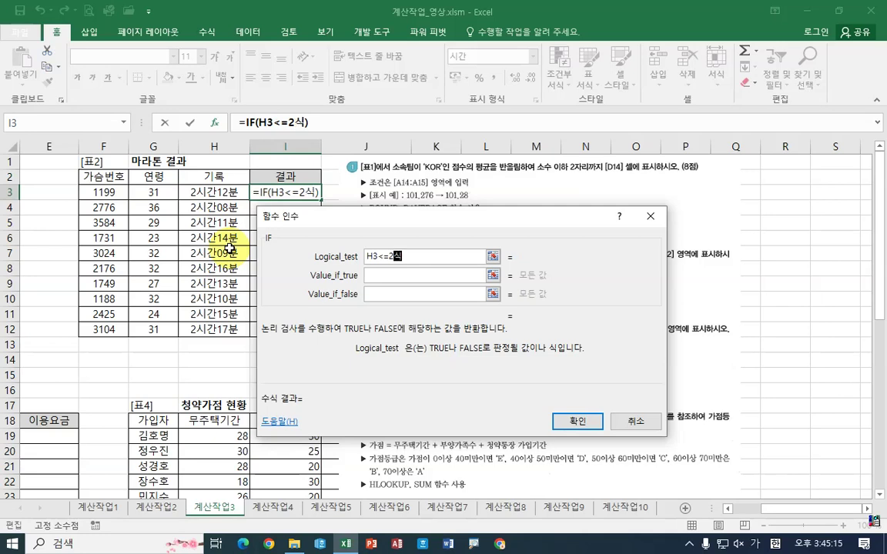
pyautogui.write('간')
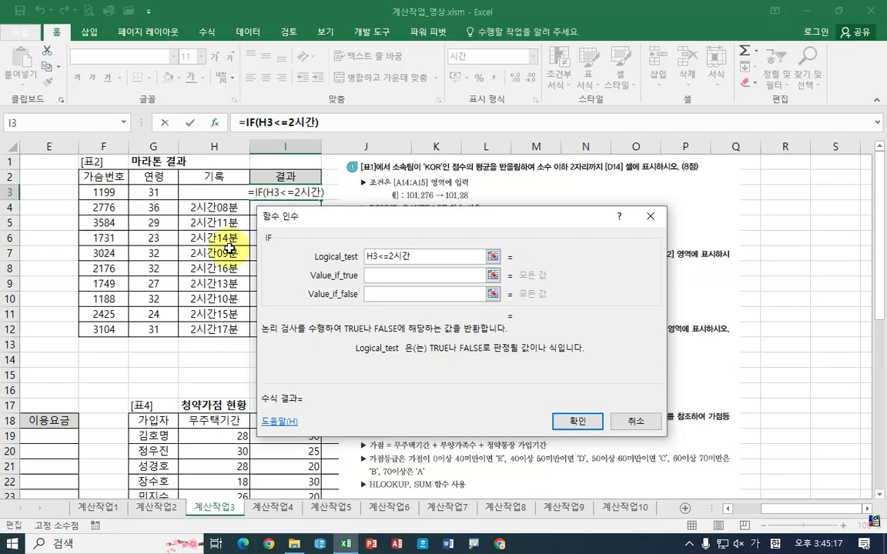
pyautogui.write('10')
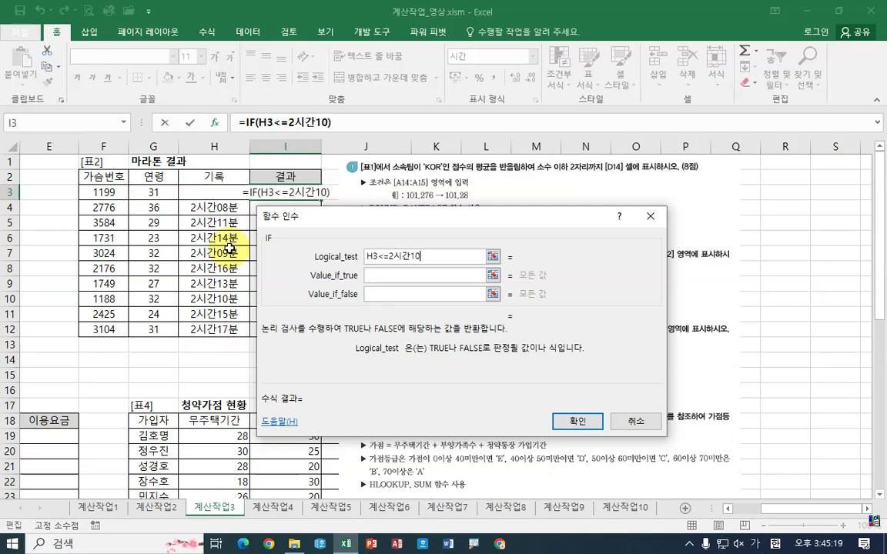
pyautogui.write('분')
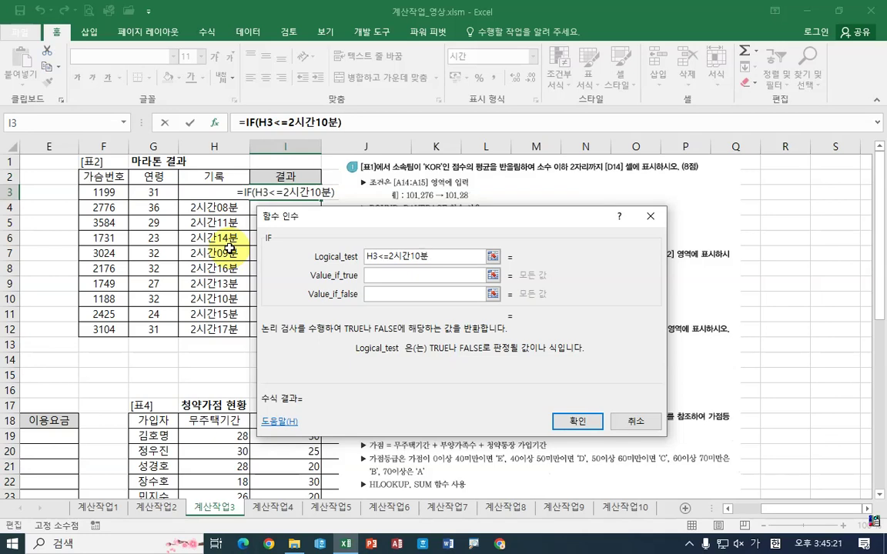
pyautogui.press('Right')
pyautogui.press('BackSpace')
pyautogui.press('BackSpace')
pyautogui.press('BackSpace')
pyautogui.press('BackSpace')
pyautogui.press('BackSpace')
pyautogui.press('BackSpace')
pyautogui.press('BackSpace')
pyautogui.press('BackSpace')
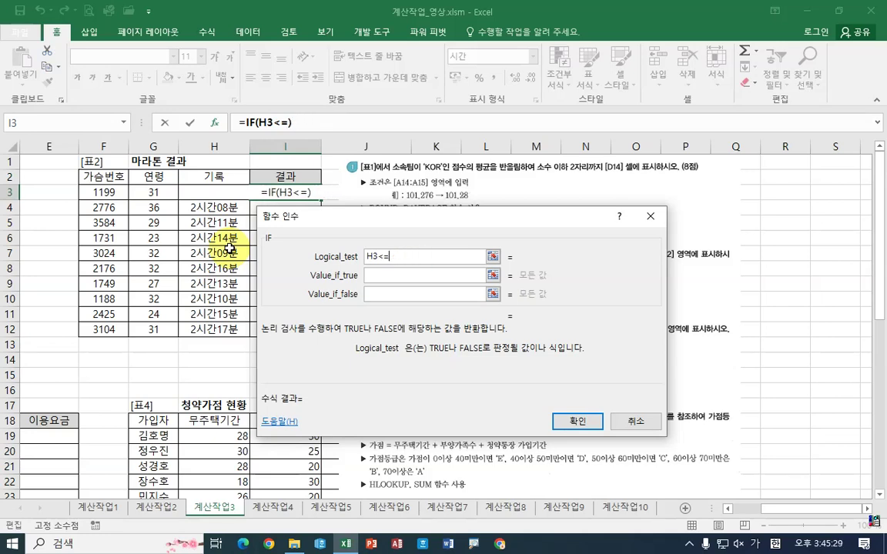
# Nest small() after H3<= in the Logical_test and switch to the SMALL function arguments.
pyautogui.write('small')
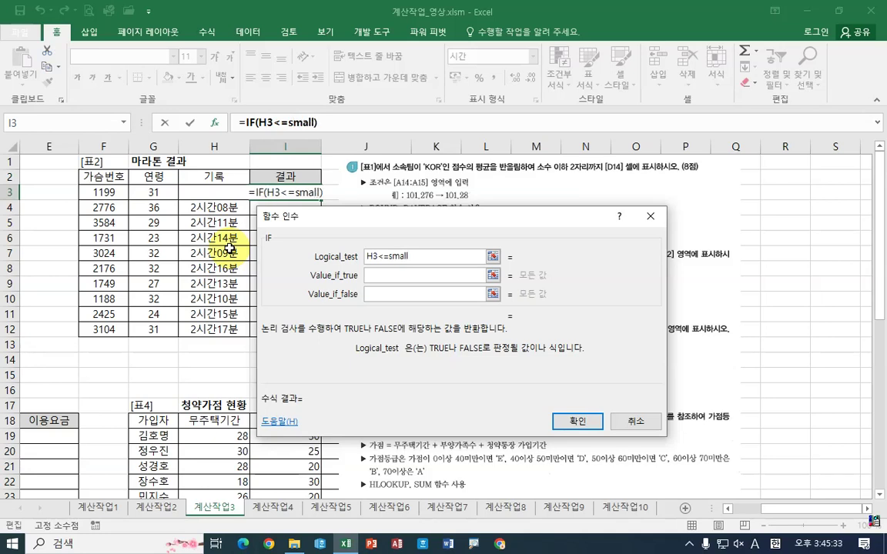
pyautogui.write('()')
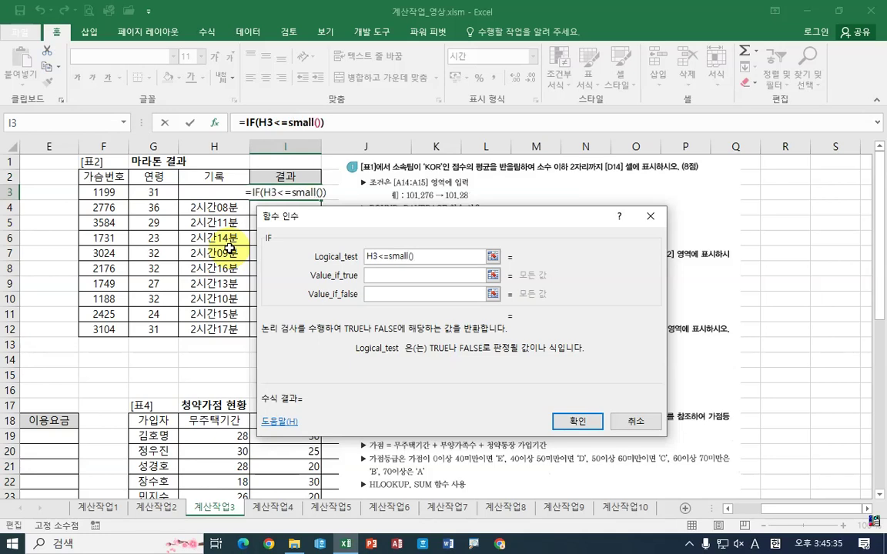
pyautogui.click(299, 123)
# Set the SMALL arguments to the absolute array $H$3:$H$12 and K 3, keeping the result column visible.
pyautogui.click(350, 257)
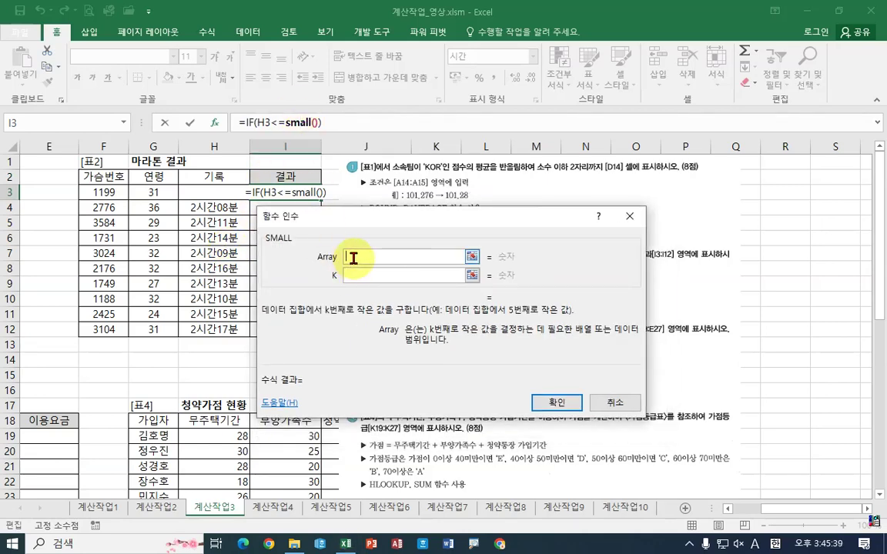
pyautogui.moveTo(225, 194); pyautogui.dragTo(199, 330)
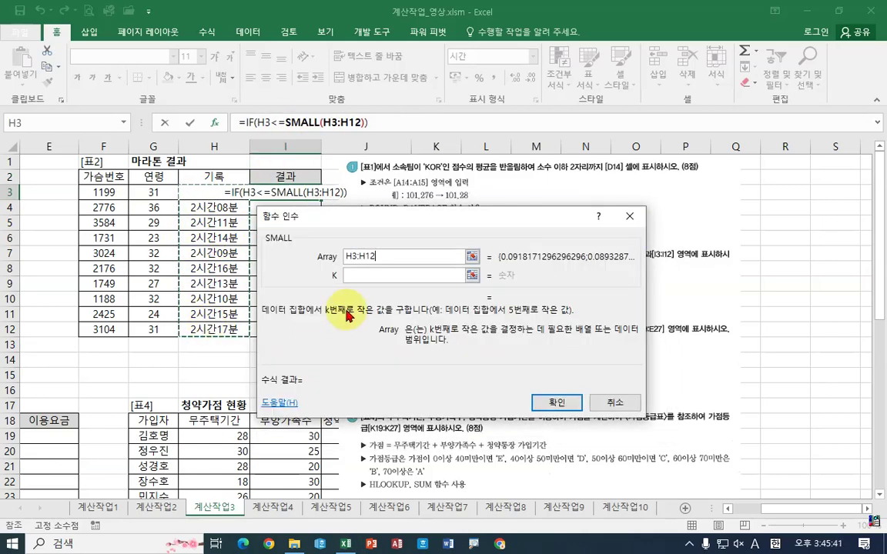
pyautogui.moveTo(385, 224); pyautogui.dragTo(454, 217)
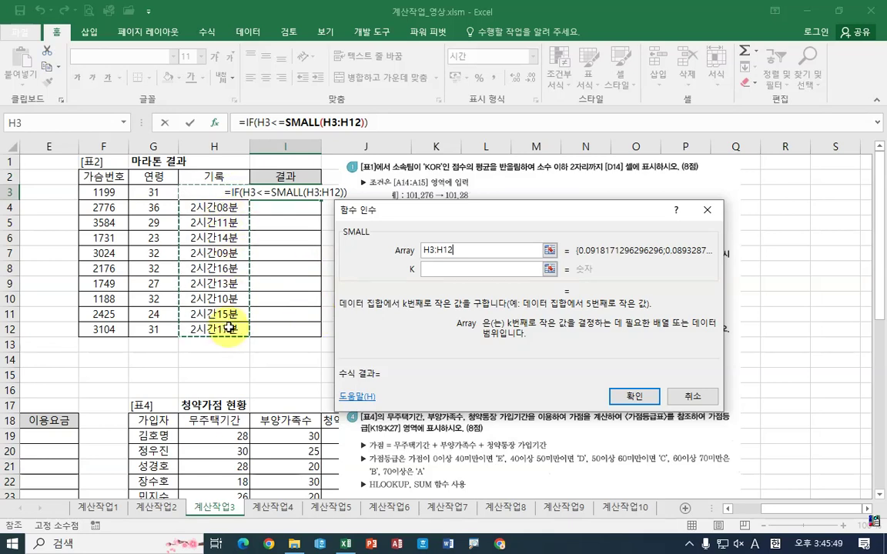
pyautogui.press('F4')
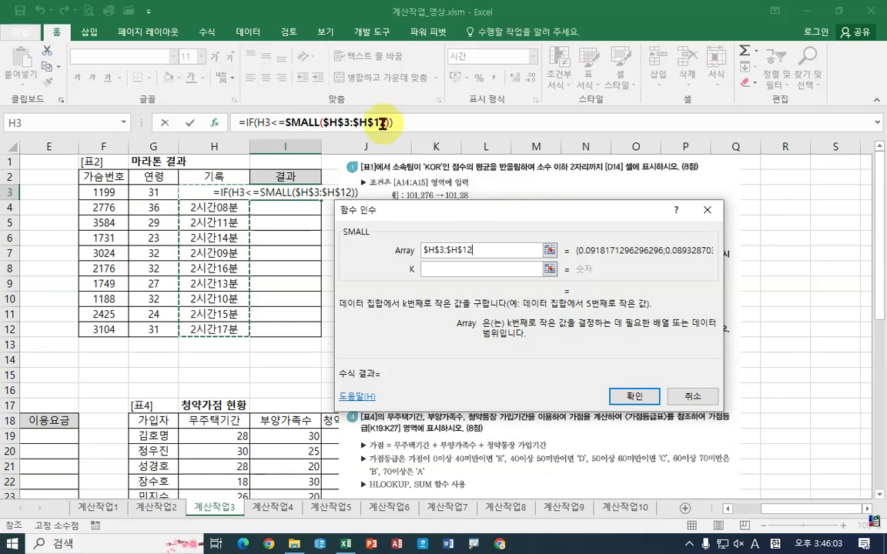
pyautogui.click(434, 270)
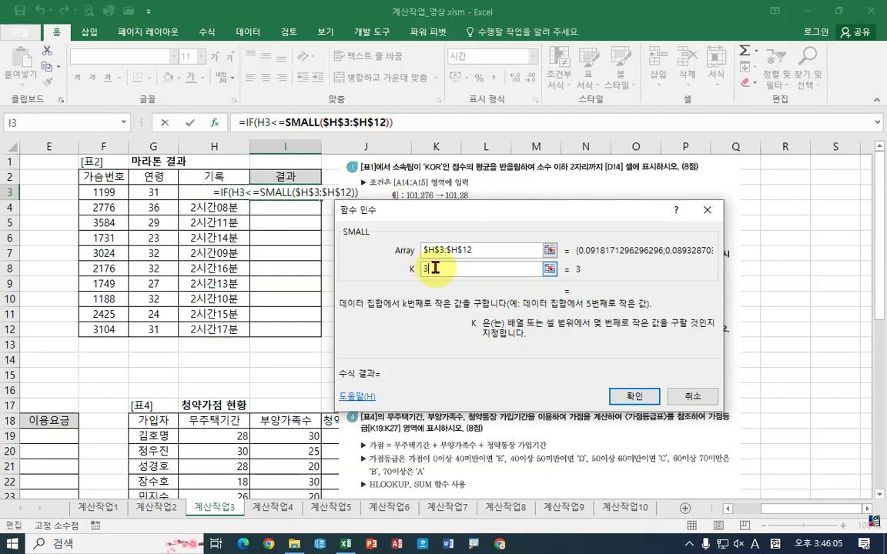
pyautogui.write('3')
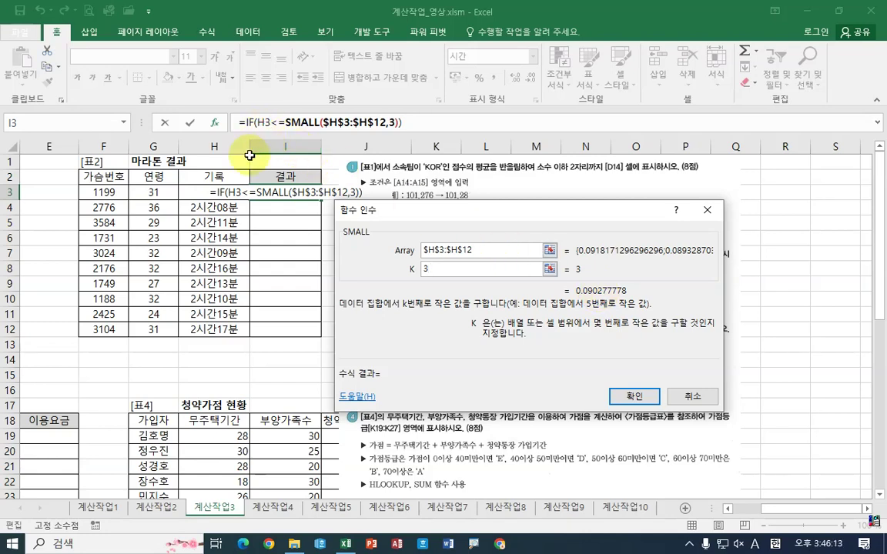
# Return to the IF arguments and set Value_if_true to "입상" and Value_if_false to an empty string "".
pyautogui.click(248, 124)
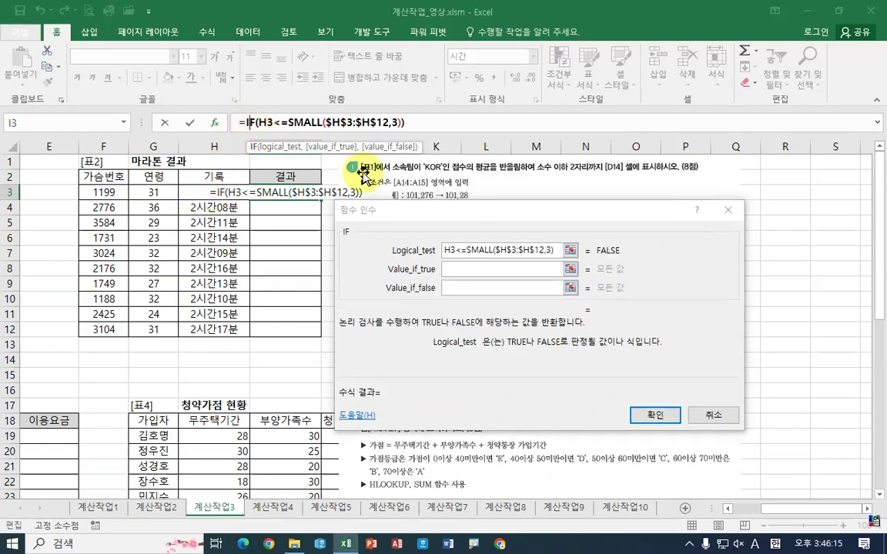
pyautogui.click(471, 270)
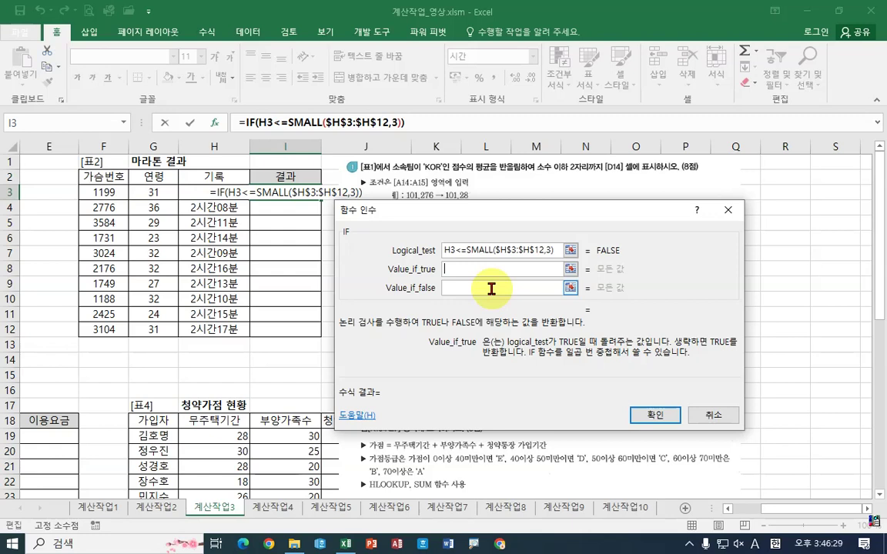
pyautogui.write('dlq')
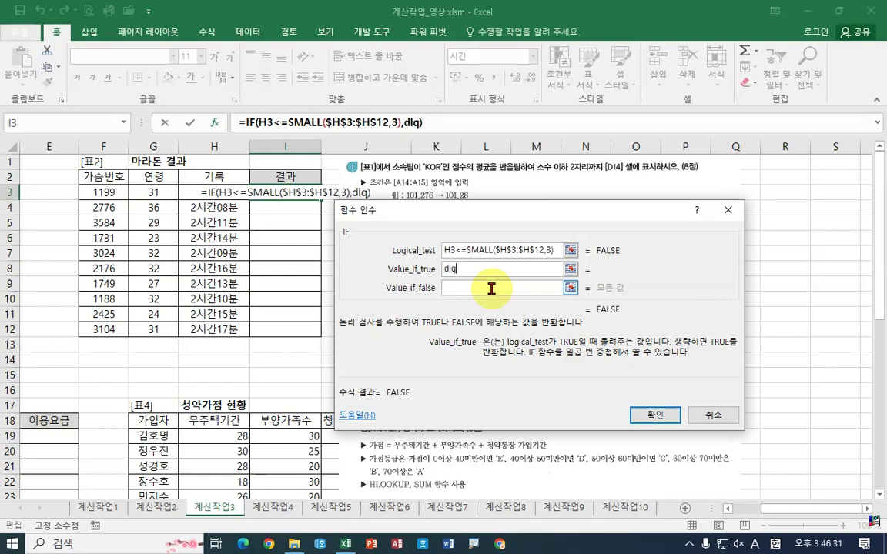
pyautogui.press('BackSpace')
pyautogui.press('BackSpace')
pyautogui.press('BackSpace')
pyautogui.write('입상')
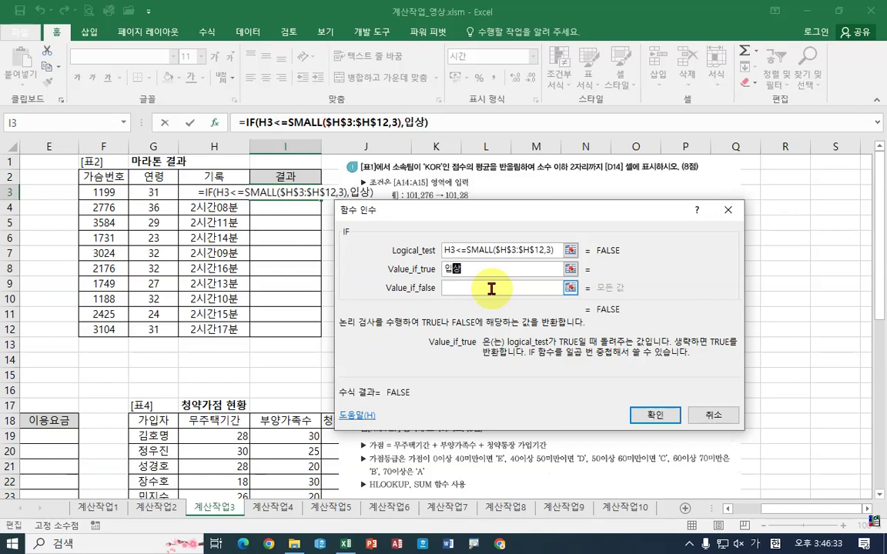
pyautogui.click(491, 288)
pyautogui.write('""')
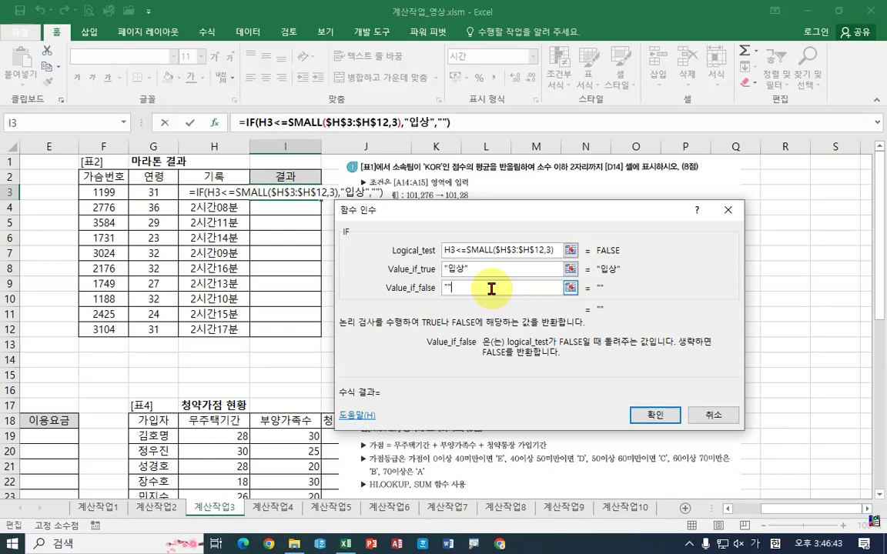
# Confirm the IF arguments for I3 and fill the formula down through I12.
pyautogui.click(655, 415)
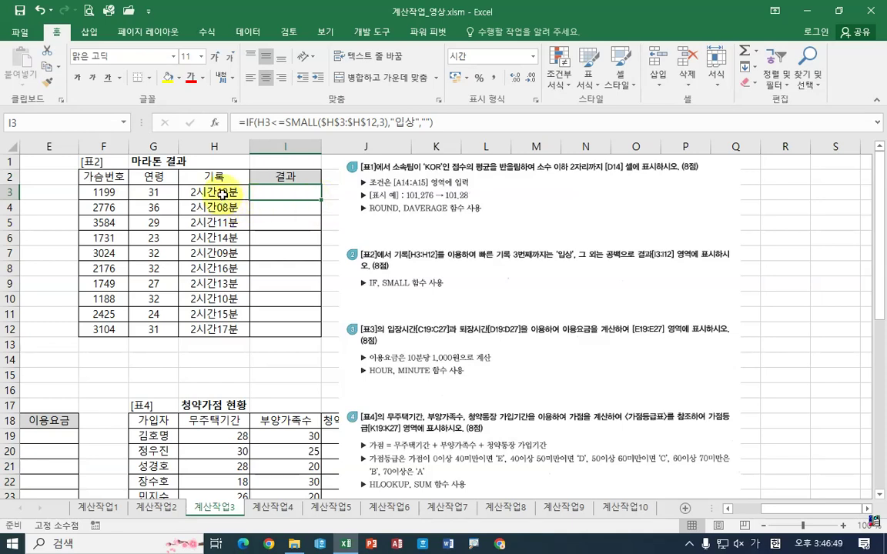
pyautogui.moveTo(319, 201); pyautogui.dragTo(324, 217)
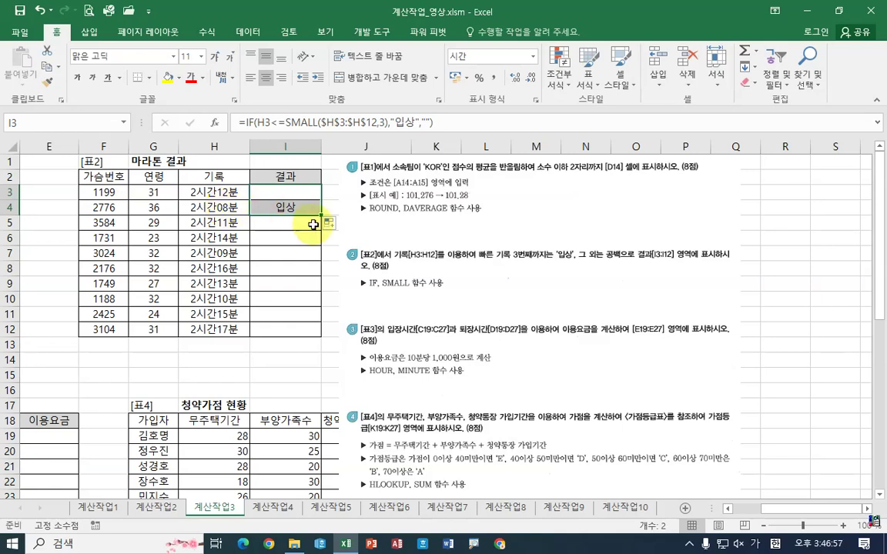
pyautogui.moveTo(321, 217); pyautogui.dragTo(316, 331)
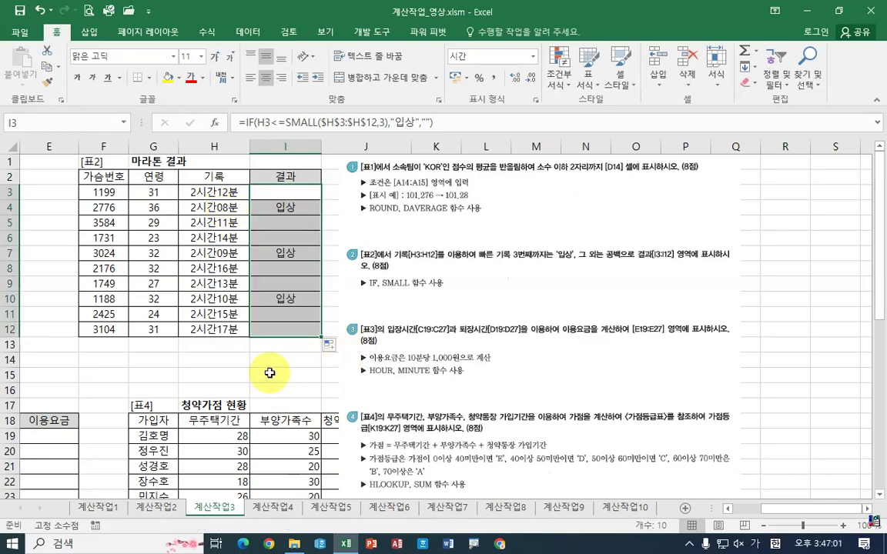
# Try the comparison in the I3 formula as H3>=SMALL($H$3:$H$12,3) and fill it down through I12.
pyautogui.click(286, 194)
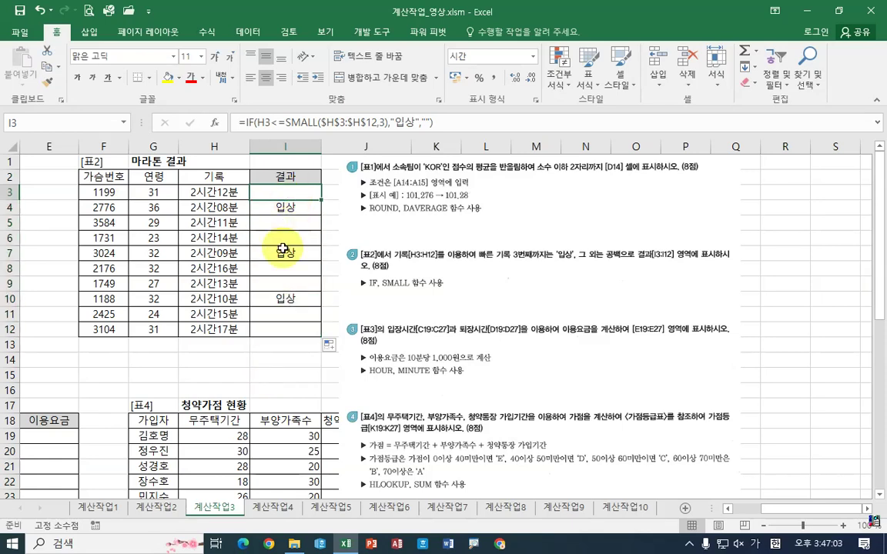
pyautogui.click(271, 123)
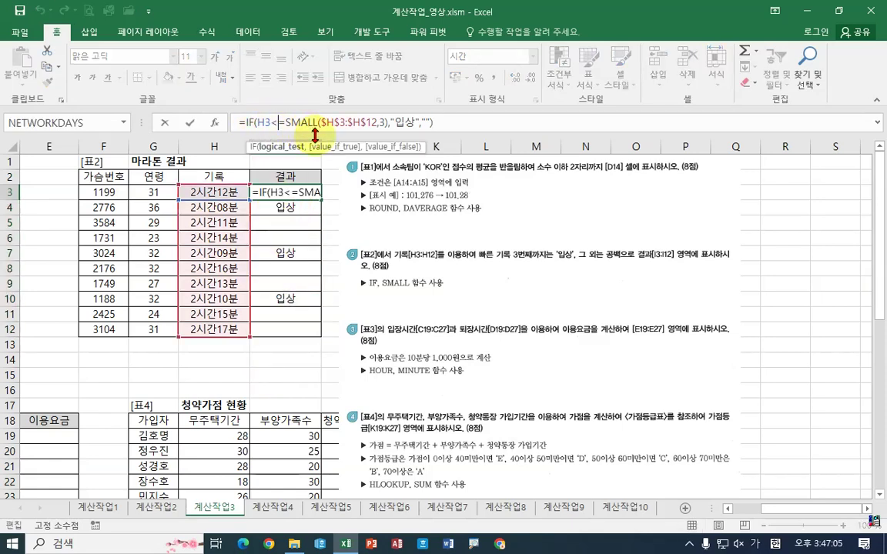
pyautogui.press('BackSpace')
pyautogui.write('>')
pyautogui.hotkey('ctrl', 'Return')
pyautogui.press('Return')
pyautogui.click(286, 194)
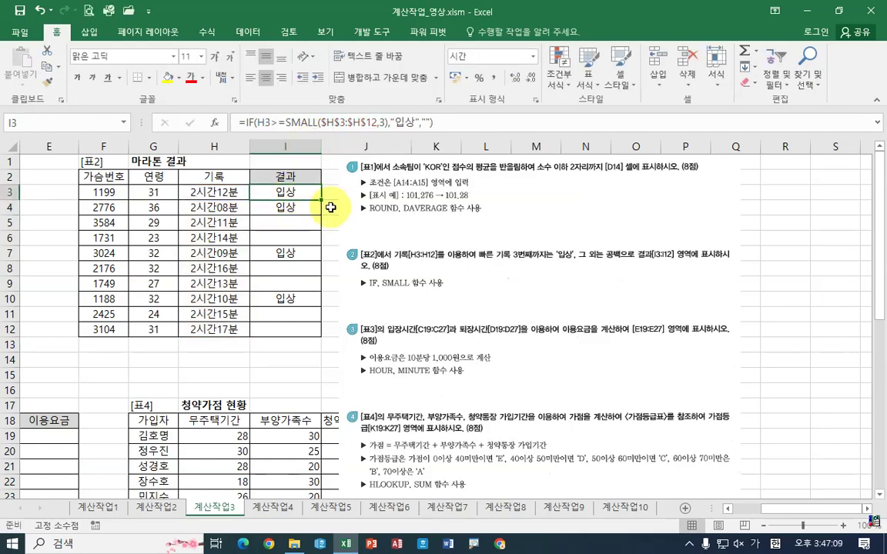
pyautogui.moveTo(316, 198); pyautogui.dragTo(323, 338)
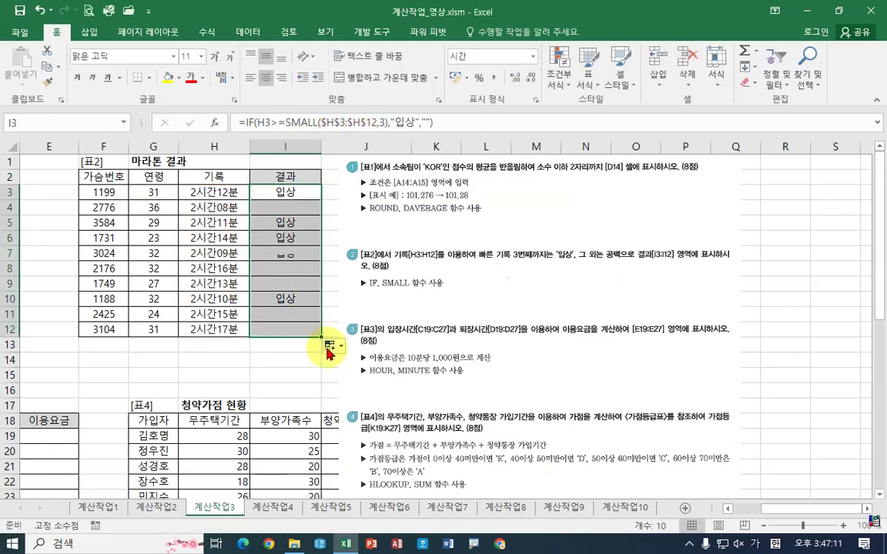
pyautogui.click(297, 207)
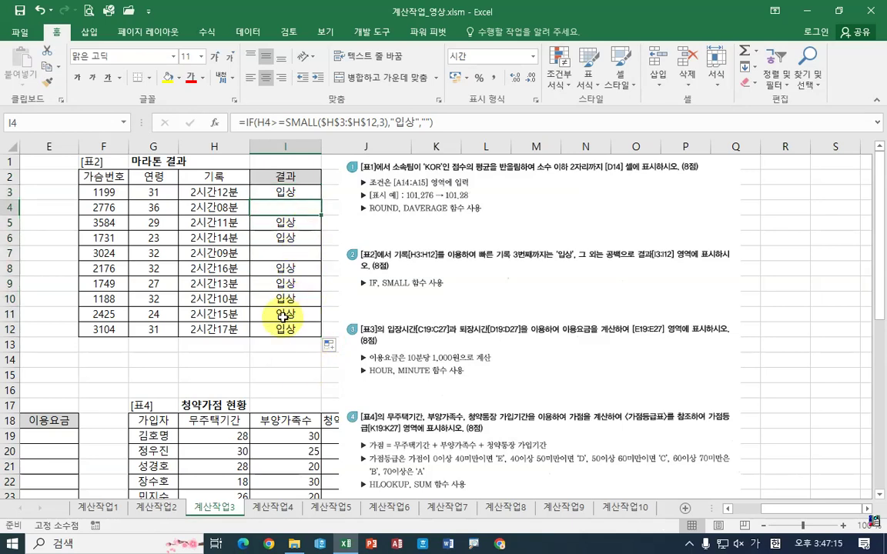
# Restore the I3 comparison to H3<=SMALL($H$3:$H$12,3) and refill the formula down through I12.
pyautogui.click(283, 190)
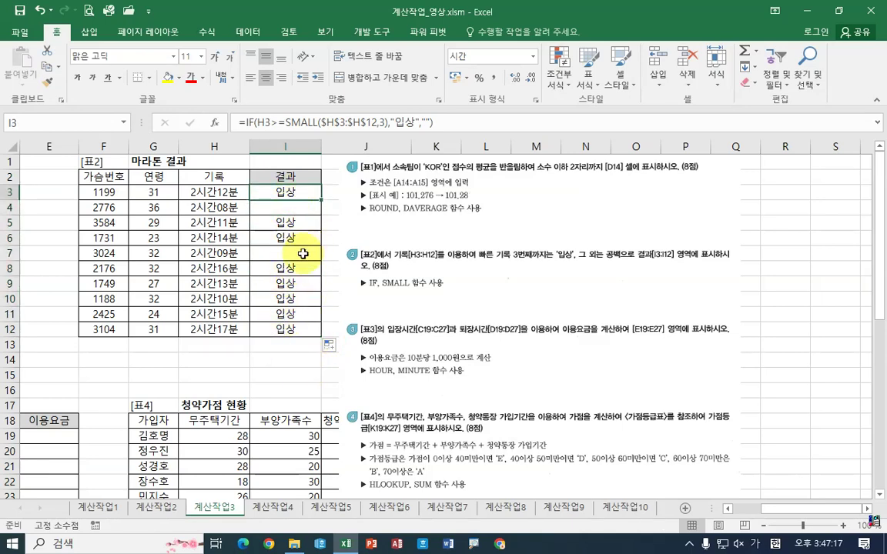
pyautogui.click(280, 124)
pyautogui.press('BackSpace')
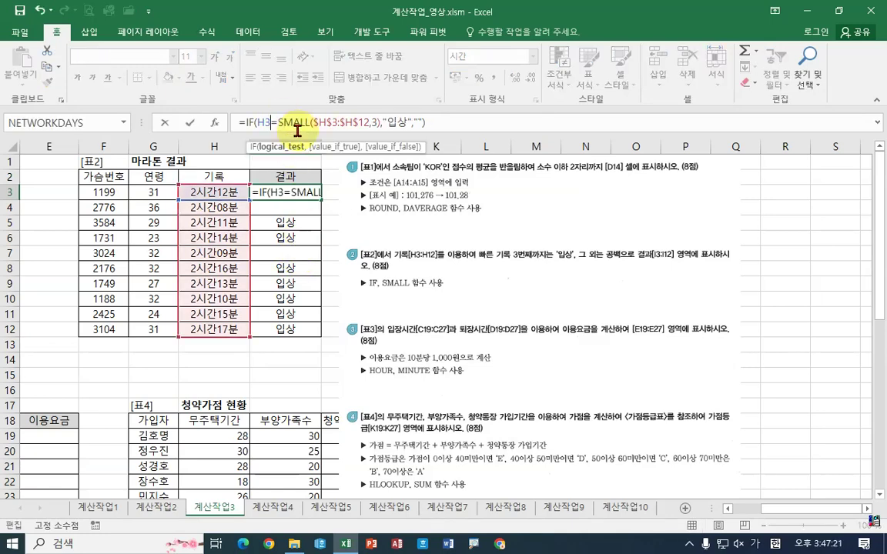
pyautogui.write('<')
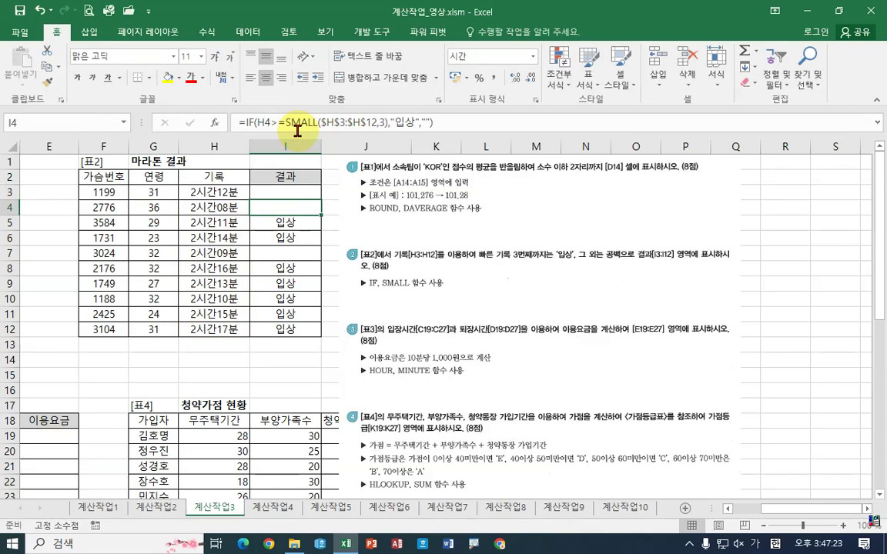
pyautogui.click(304, 192)
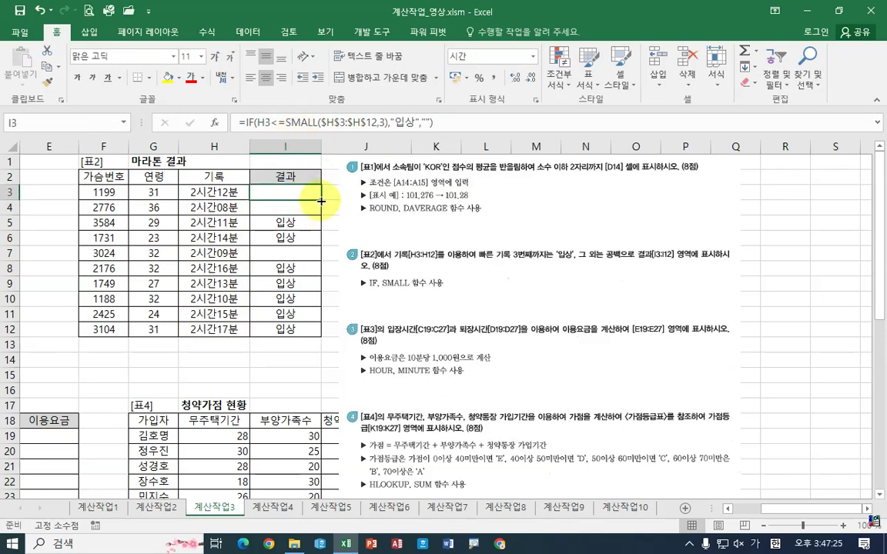
pyautogui.moveTo(321, 201); pyautogui.dragTo(308, 332)
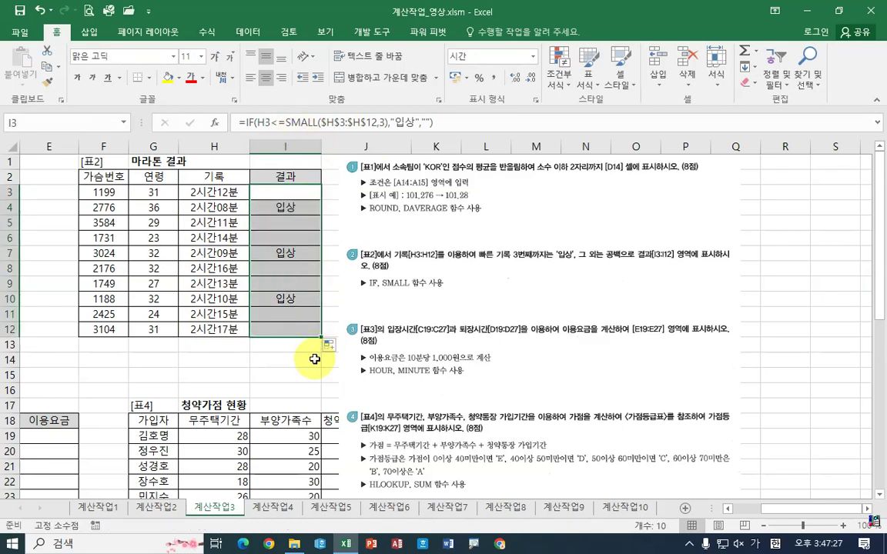
pyautogui.click(298, 194)
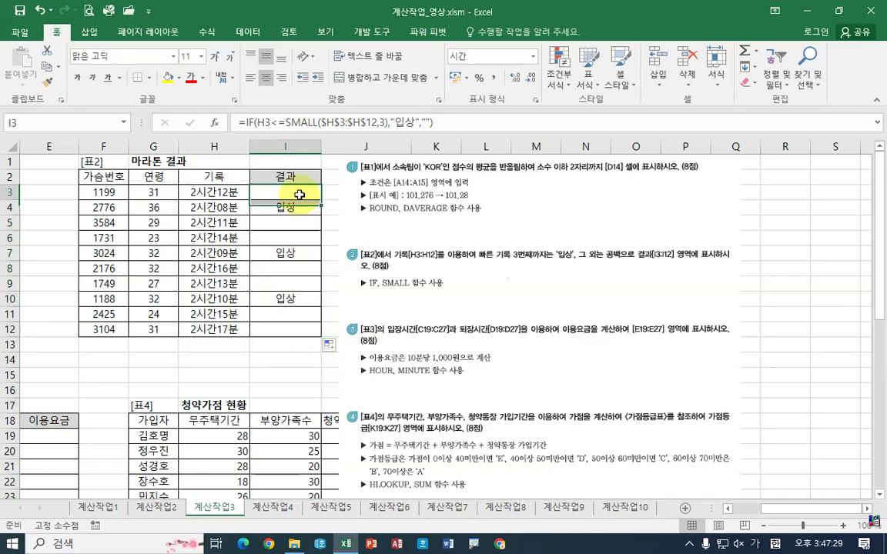
# Move the exercise instructions picture beside 표3 so that exercise 3 is readable next to the table.
pyautogui.moveTo(785, 511); pyautogui.dragTo(743, 515)
pyautogui.scroll(-5, 341, 358)
pyautogui.click(666, 308)
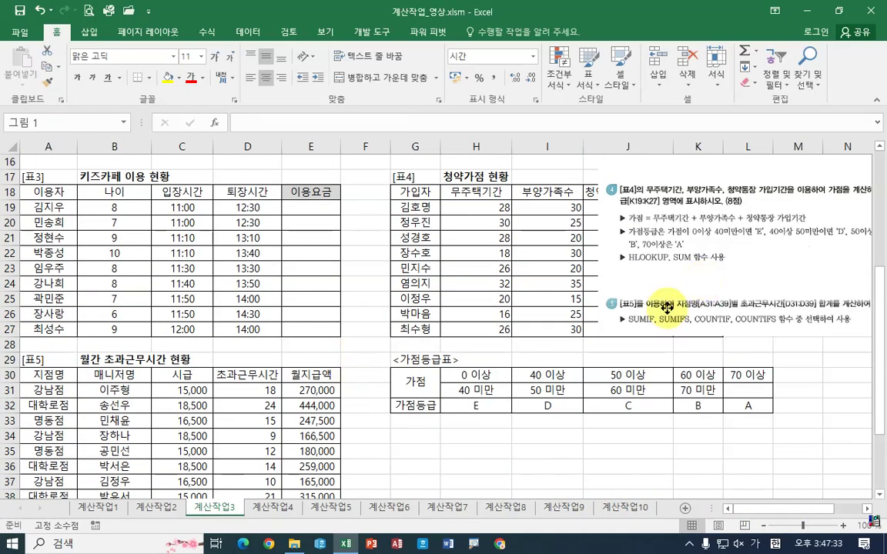
pyautogui.moveTo(666, 308); pyautogui.dragTo(509, 346)
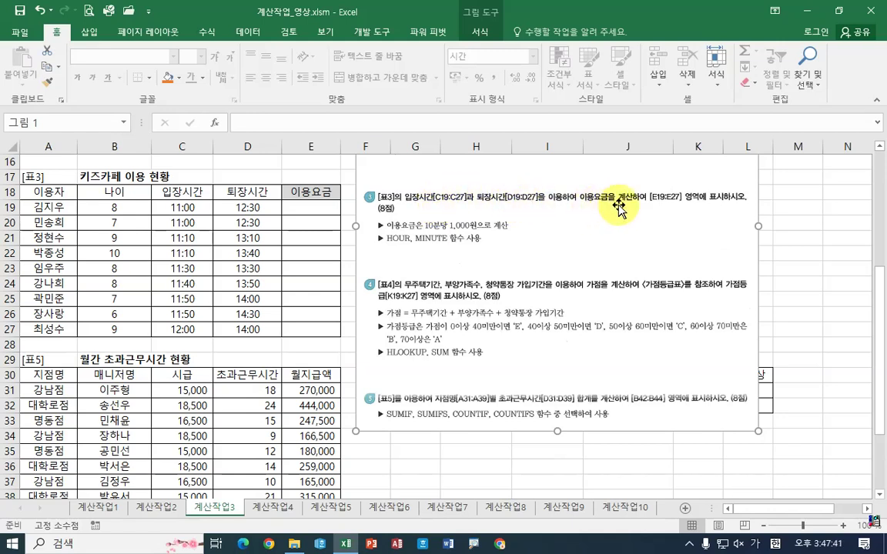
# Check the 입장시간 and 퇴장시간 values in C19 and D19, and begin a formula in E19 with =.
pyautogui.click(326, 212)
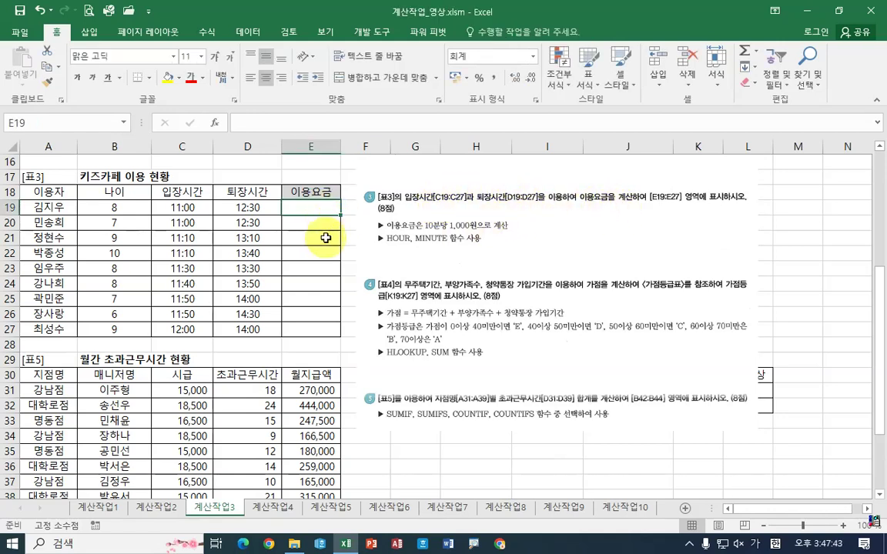
pyautogui.click(206, 209)
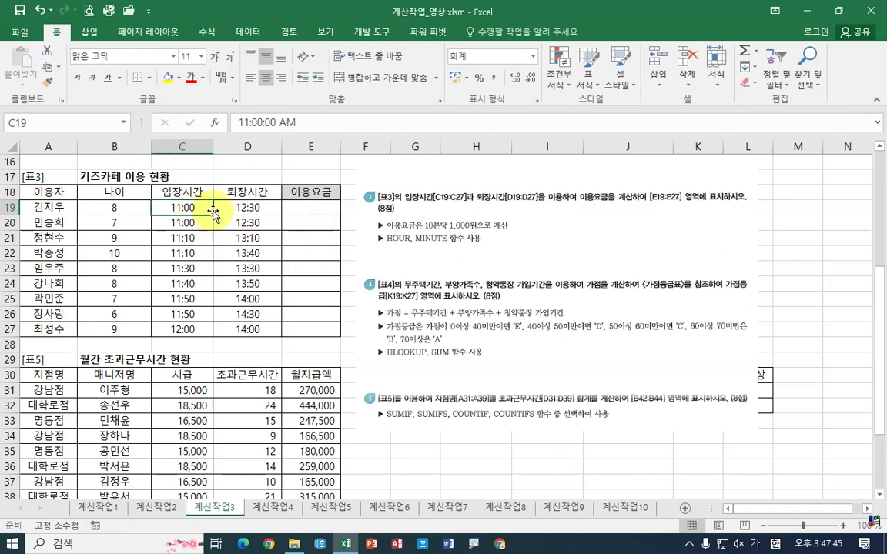
pyautogui.click(245, 210)
pyautogui.click(192, 207)
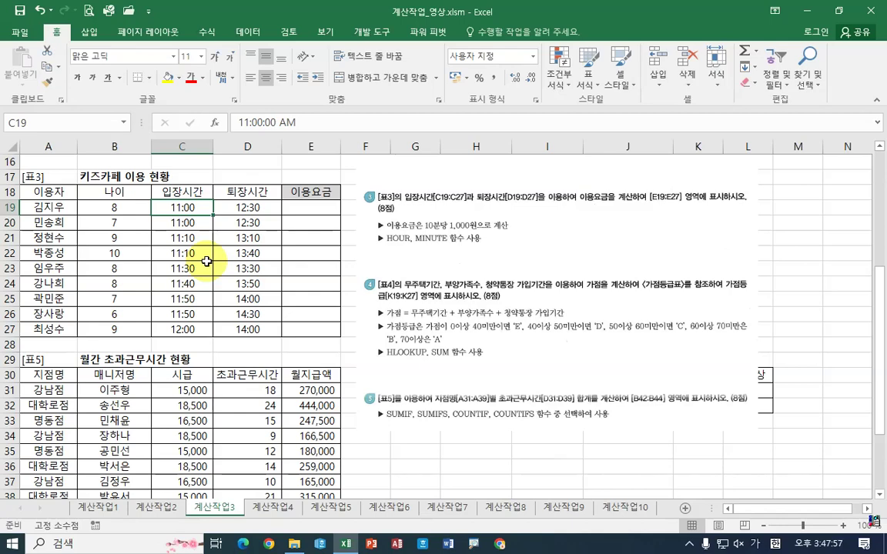
pyautogui.click(311, 206)
pyautogui.write('=')
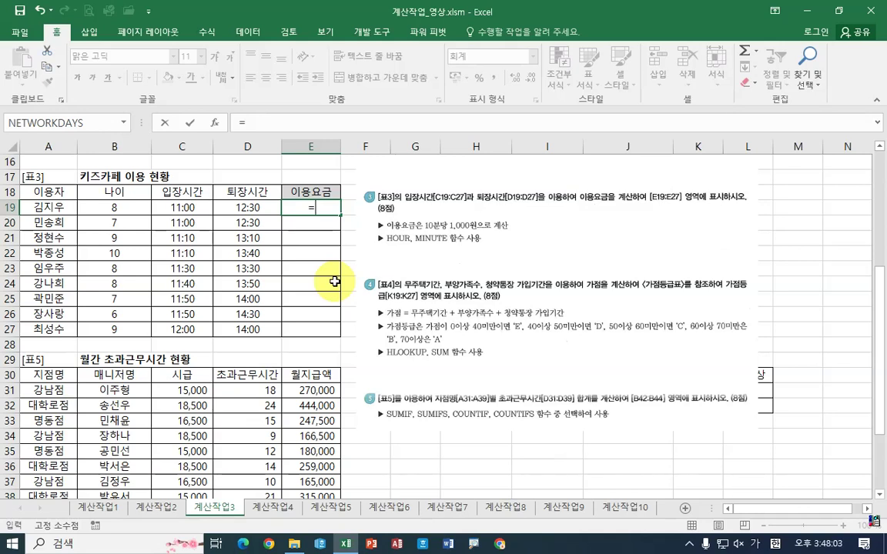
pyautogui.write('90')
pyautogui.press('Return')
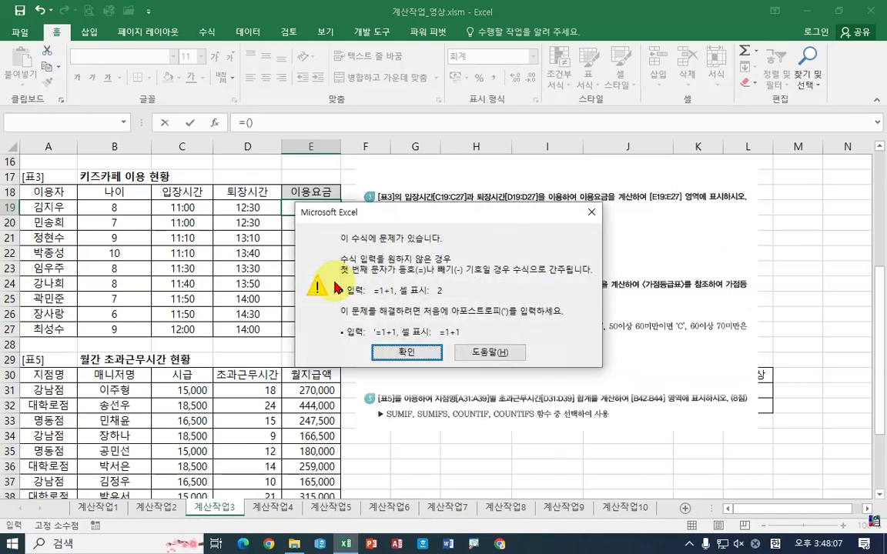
pyautogui.click(408, 352)
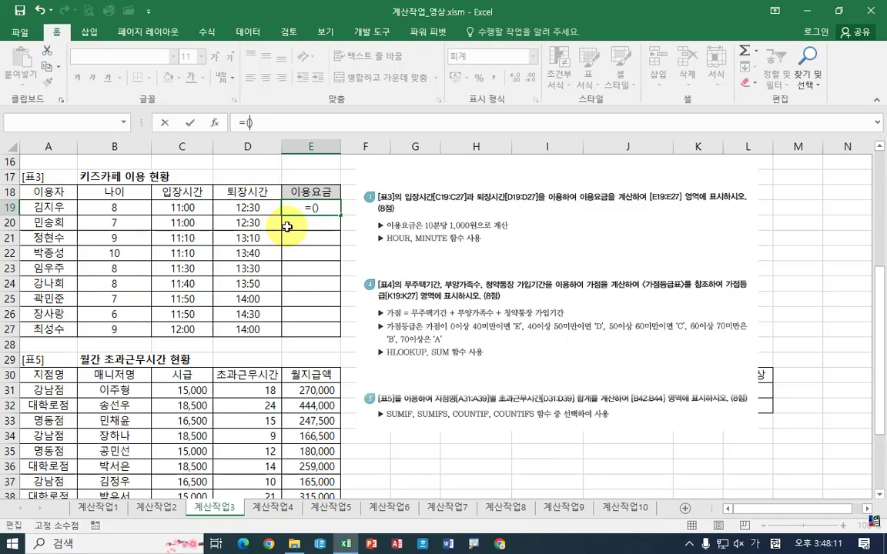
pyautogui.write('ho')
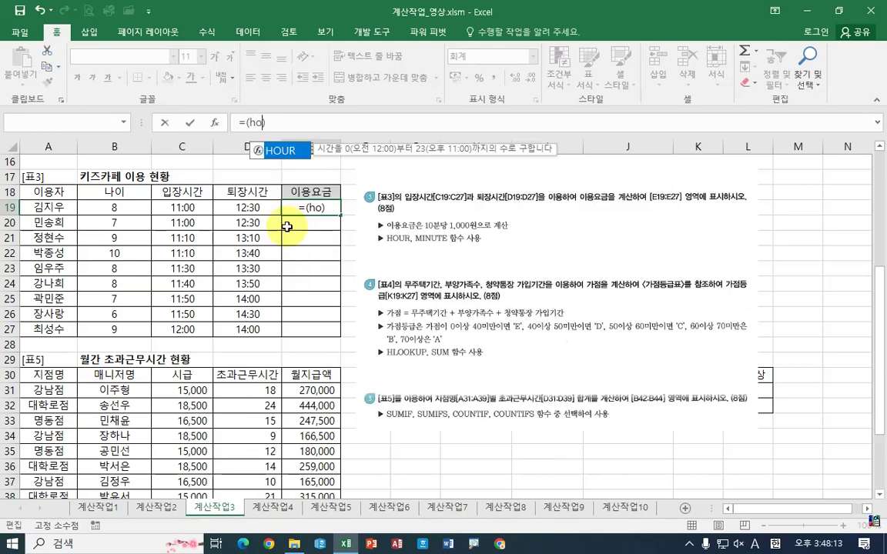
pyautogui.write('u')
pyautogui.click(309, 124)
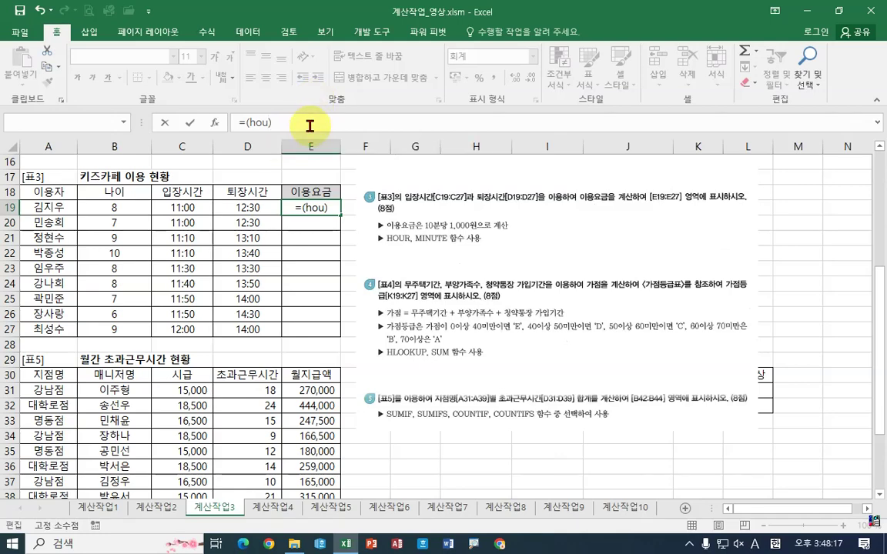
pyautogui.press('BackSpace')
pyautogui.press('BackSpace')
pyautogui.press('BackSpace')
pyautogui.press('BackSpace')
pyautogui.press('BackSpace')
# Insert the HOUR function in the E19 formula with D19 as its Serial_number and confirm it.
pyautogui.write('ho')
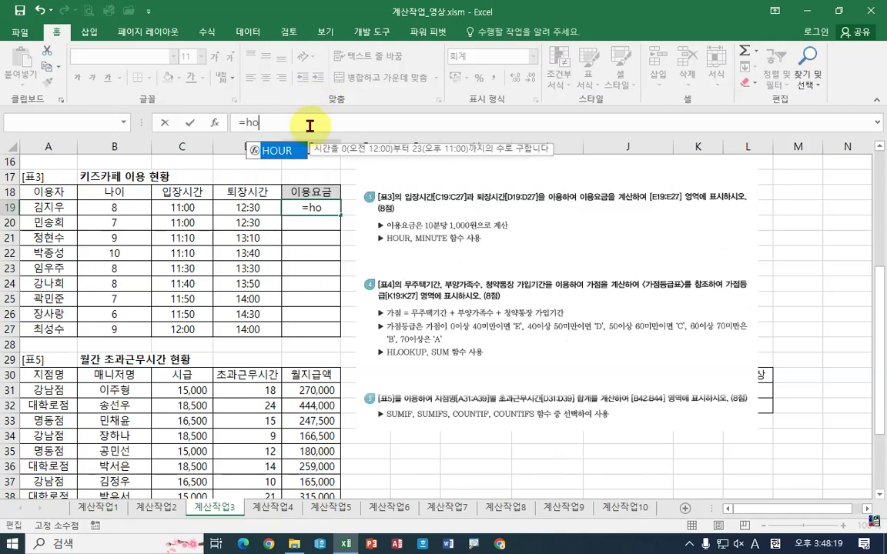
pyautogui.doubleClick(293, 156)
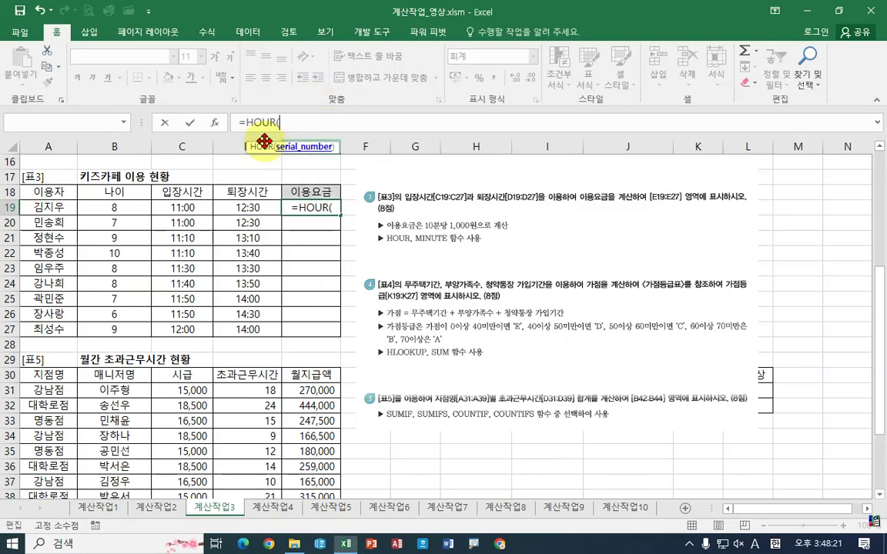
pyautogui.click(215, 126)
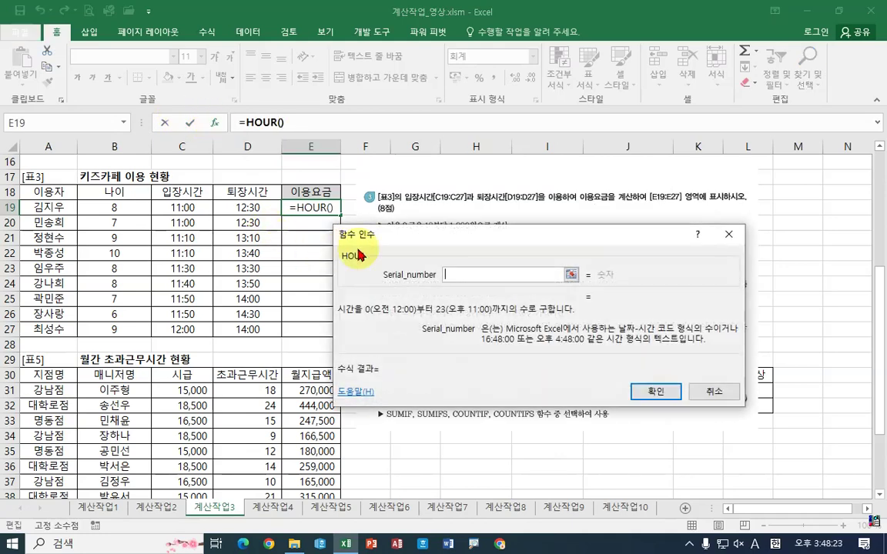
pyautogui.moveTo(461, 247); pyautogui.dragTo(198, 245)
pyautogui.click(246, 210)
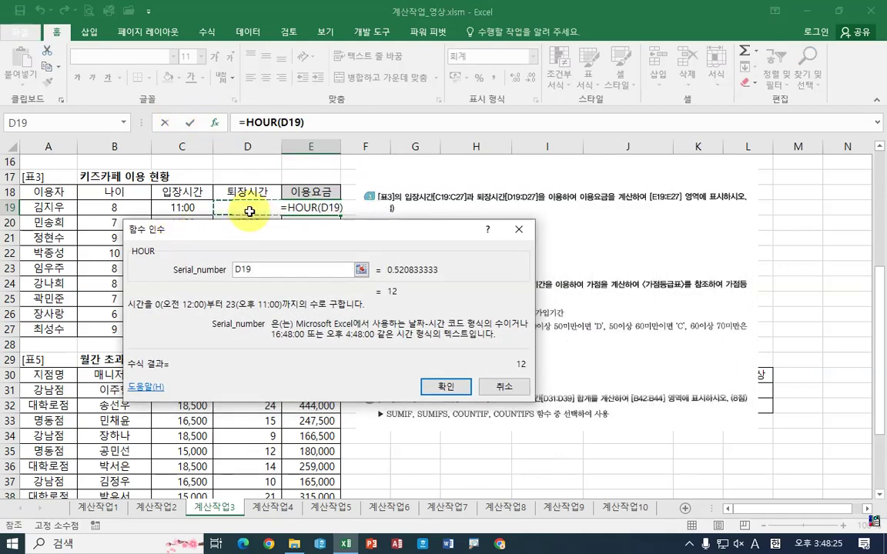
pyautogui.click(439, 382)
# Subtract a second HOUR function with Serial_number C19, making the E19 formula =HOUR(D19)-HOUR(C19).
pyautogui.click(315, 123)
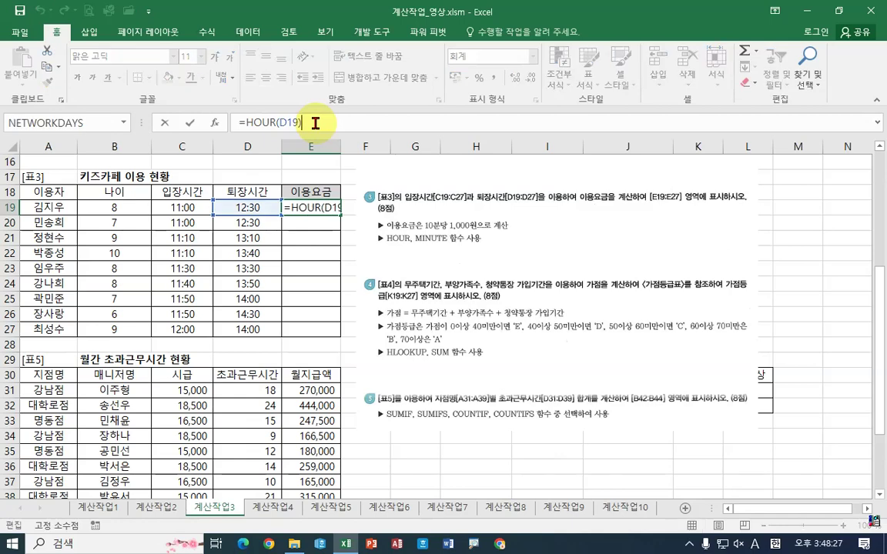
pyautogui.write('-')
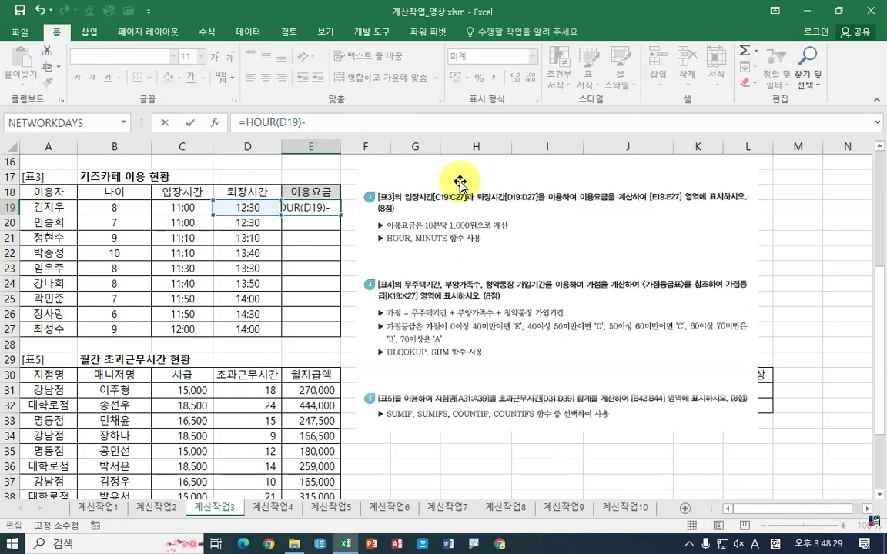
pyautogui.write('hl')
pyautogui.press('BackSpace')
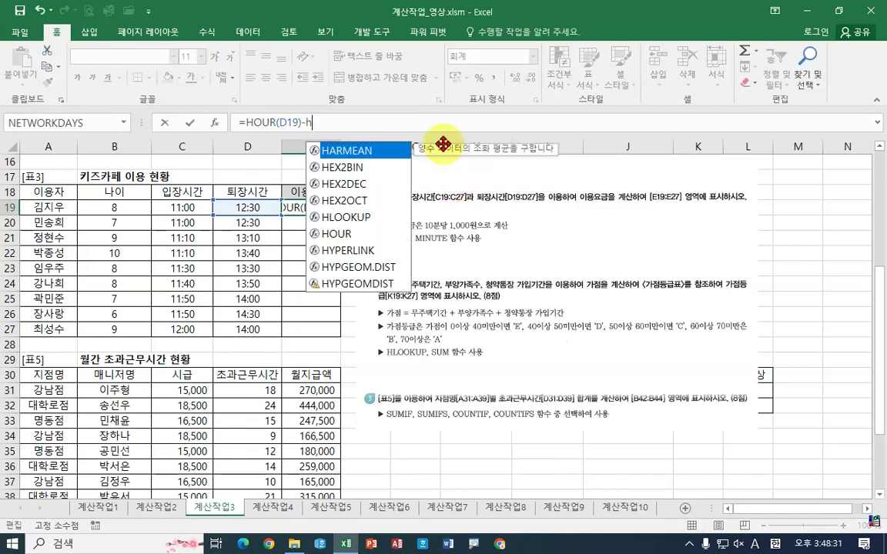
pyautogui.write('o')
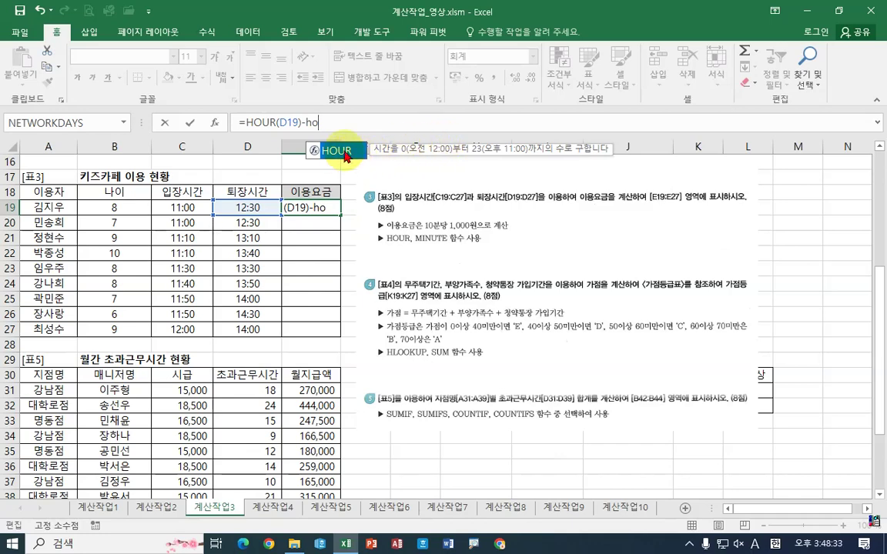
pyautogui.doubleClick(316, 151)
pyautogui.click(216, 123)
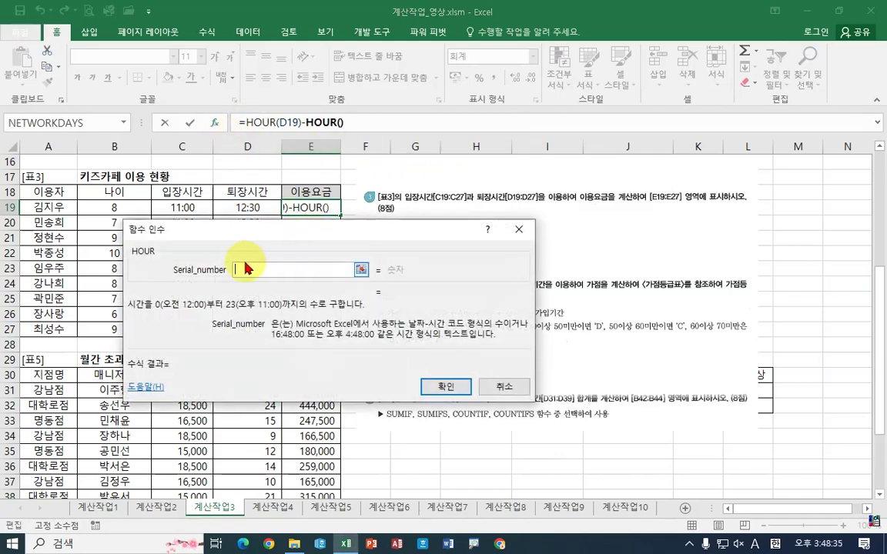
pyautogui.click(182, 209)
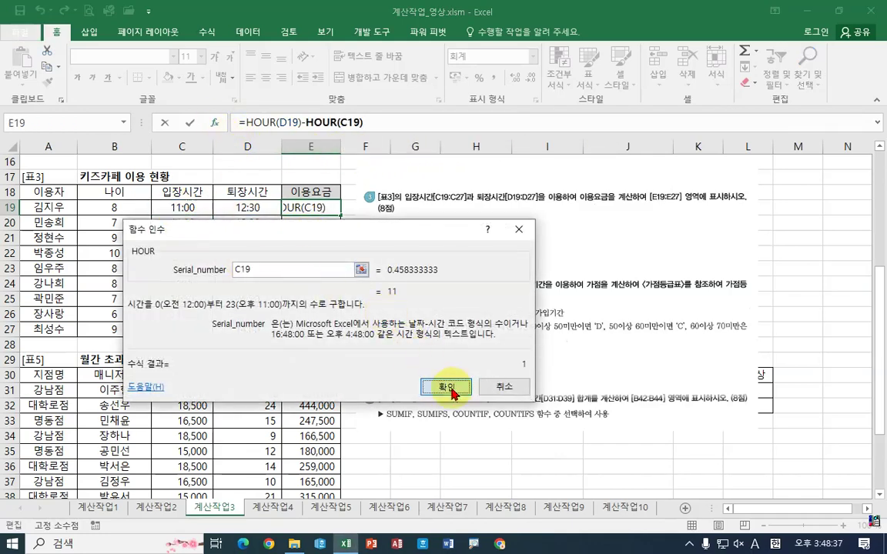
pyautogui.click(448, 389)
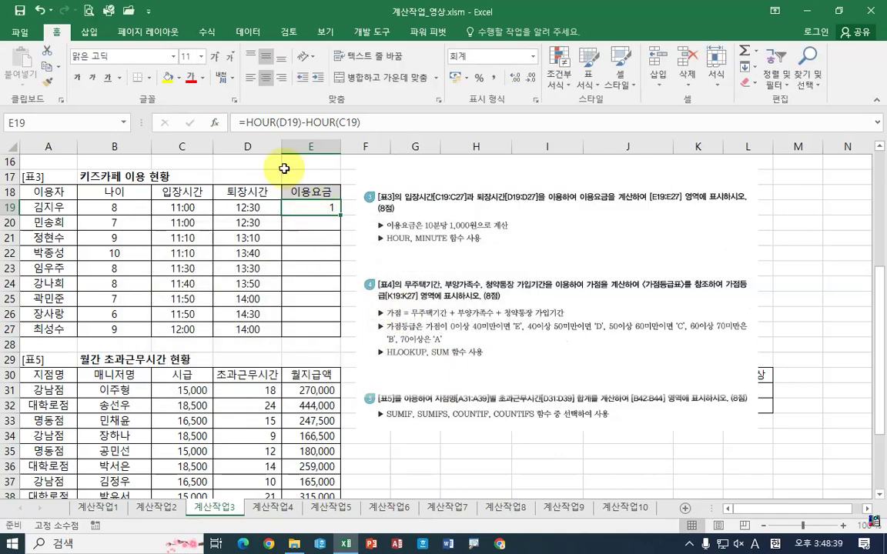
# Enclose the HOUR difference in the E19 formula in parentheses and multiply it by 60, giving =(HOUR(D19)-HOUR(C19))*60.
pyautogui.click(249, 124)
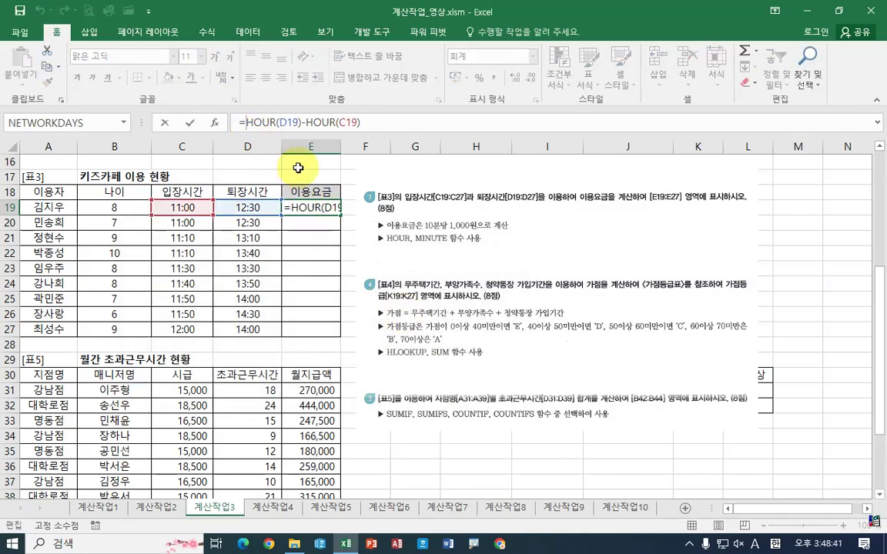
pyautogui.write('(')
pyautogui.press('End')
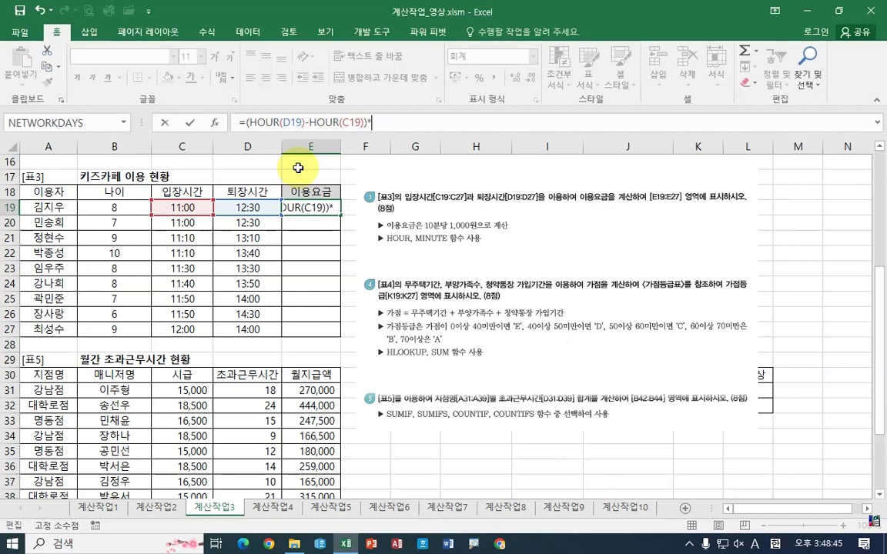
pyautogui.write(')*60')
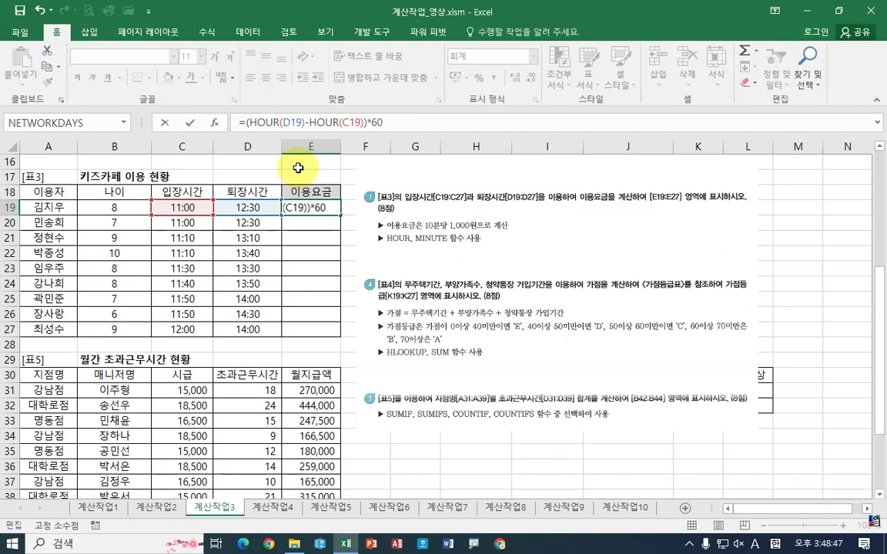
pyautogui.hotkey('ctrl', 'Return')
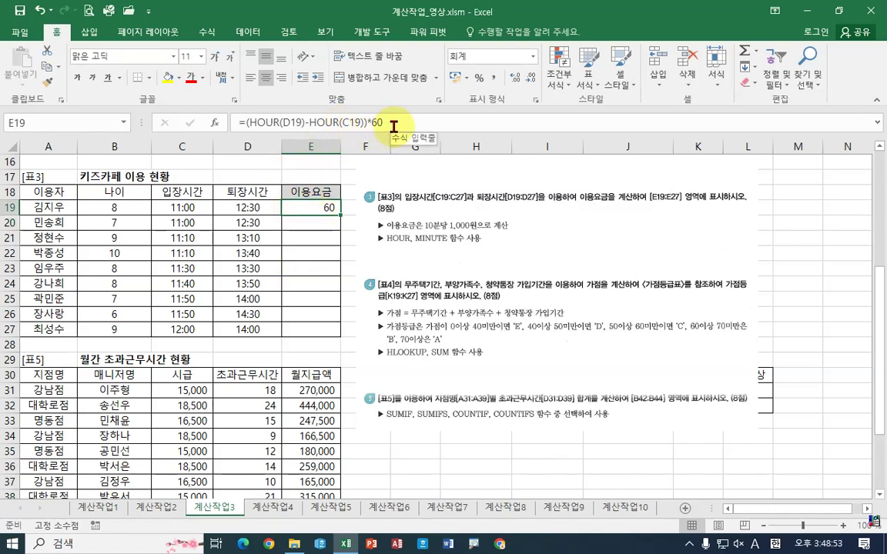
# Enclose the hours-to-minutes part of the E19 formula in parentheses and add a MINUTE function with Serial_number D19.
pyautogui.click(244, 123)
pyautogui.write('(')
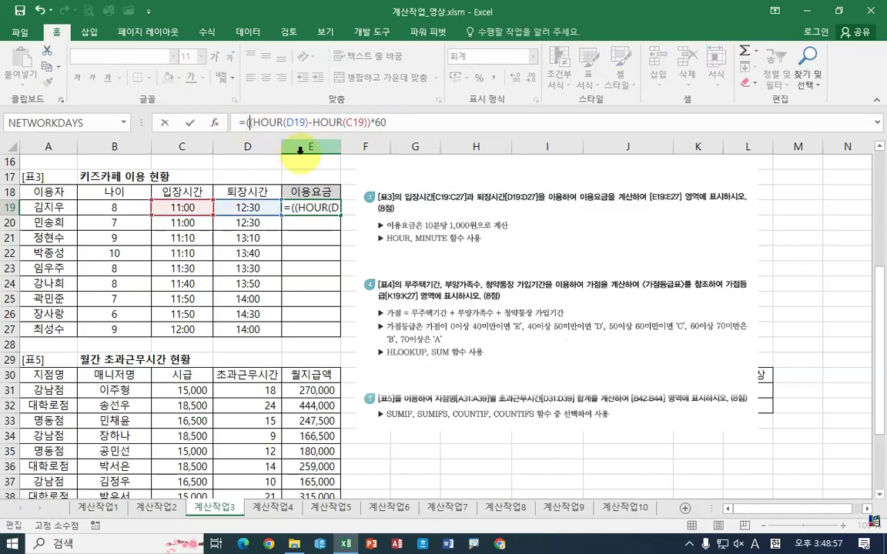
pyautogui.press('End')
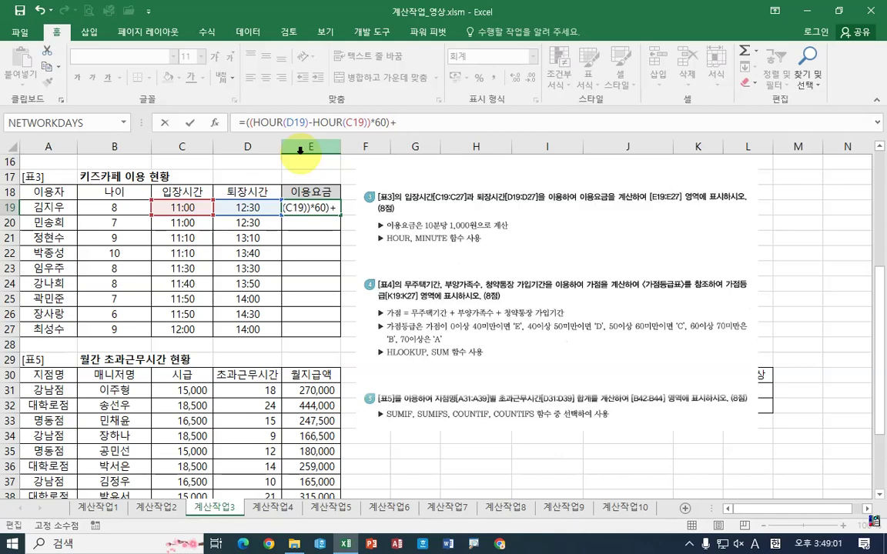
pyautogui.write('+min')
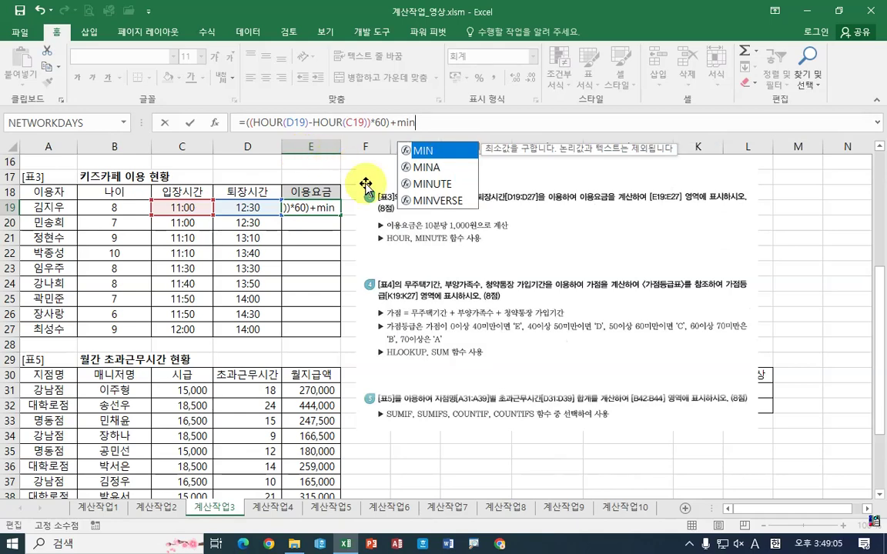
pyautogui.doubleClick(408, 184)
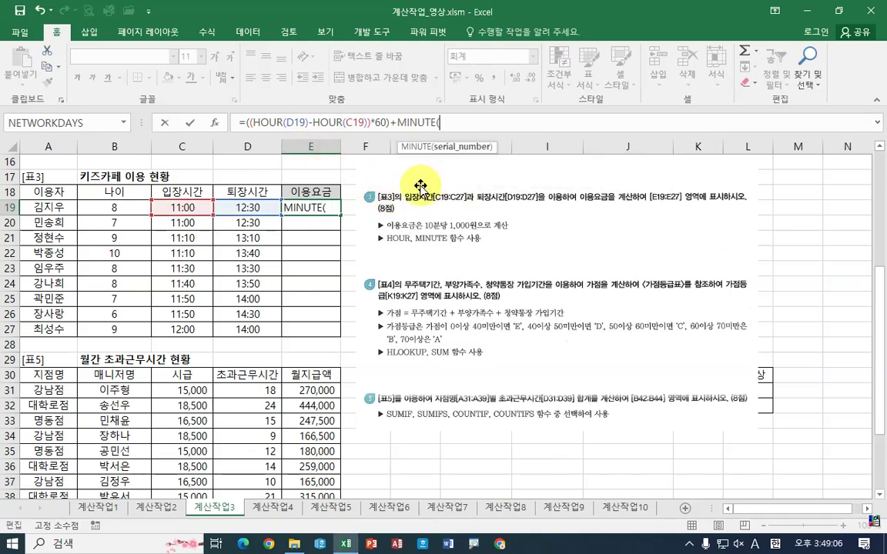
pyautogui.click(215, 122)
pyautogui.click(251, 208)
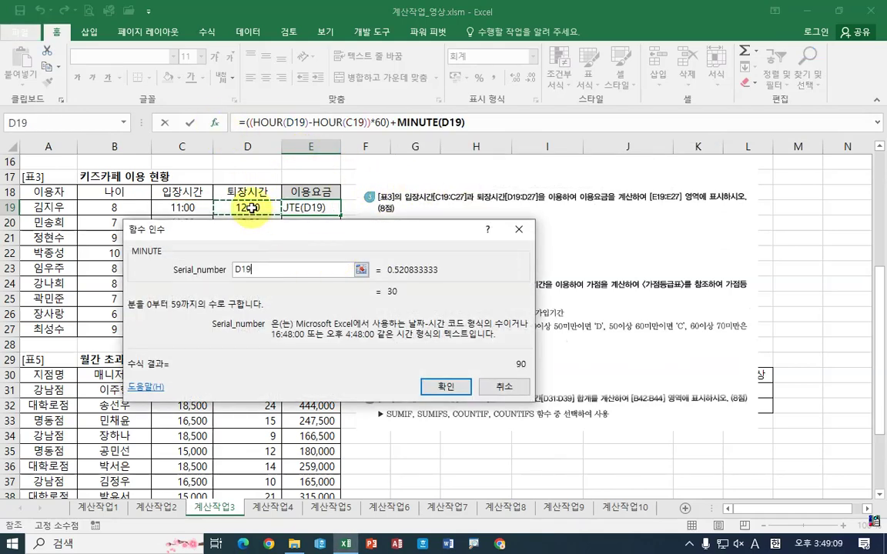
pyautogui.click(440, 389)
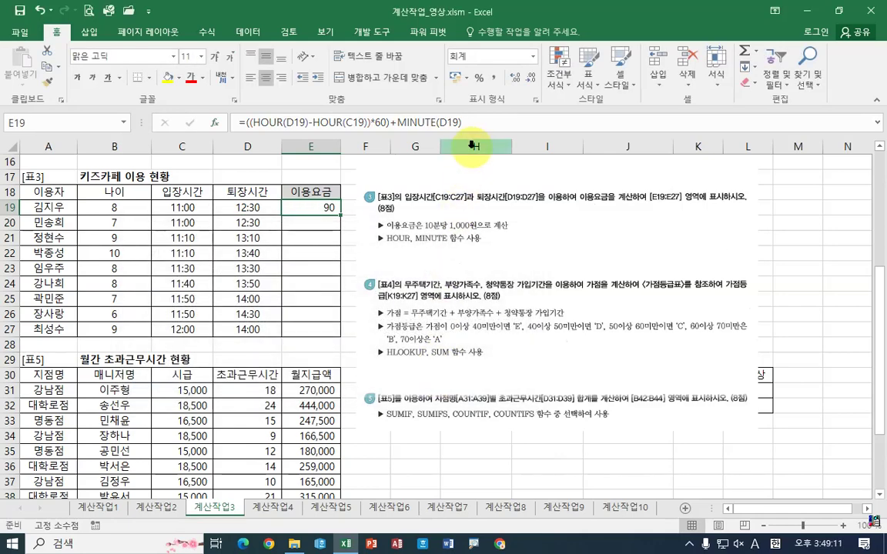
# Subtract a second MINUTE function with Serial_number C19 at the end of the E19 formula.
pyautogui.click(462, 122)
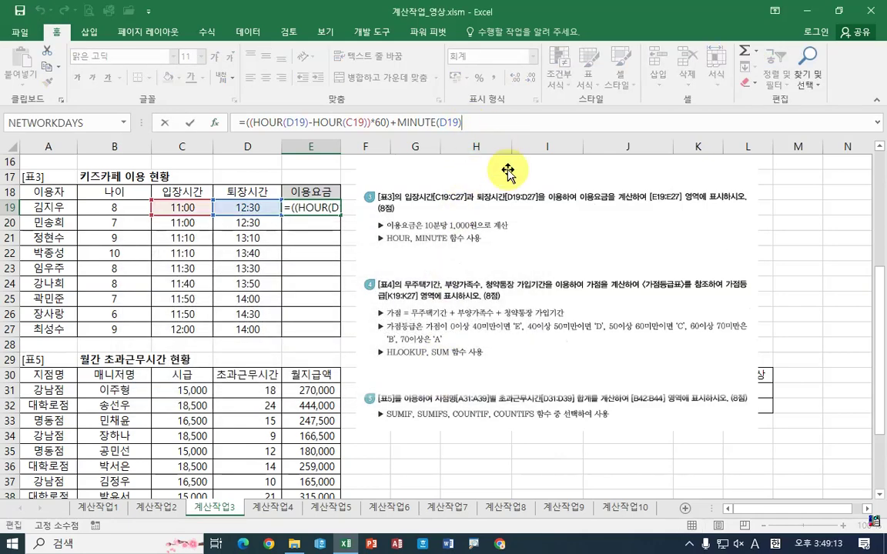
pyautogui.write('-')
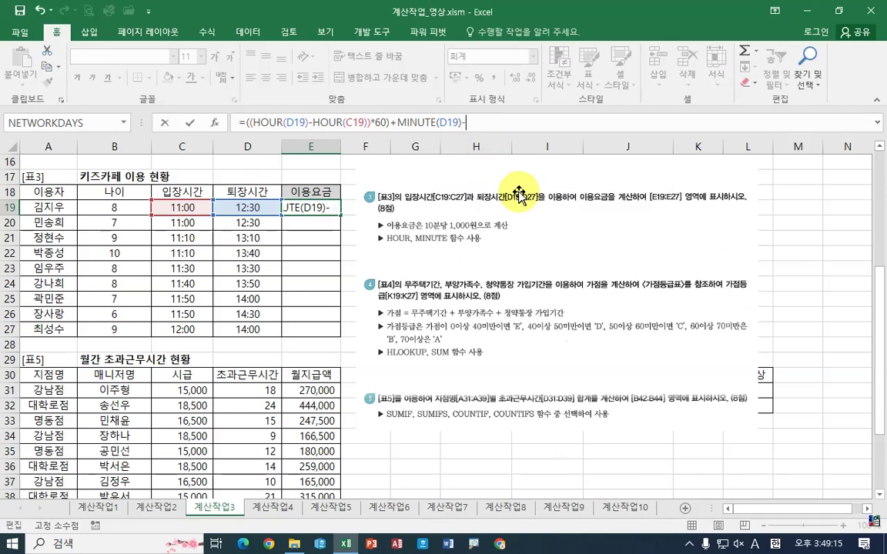
pyautogui.write('mi')
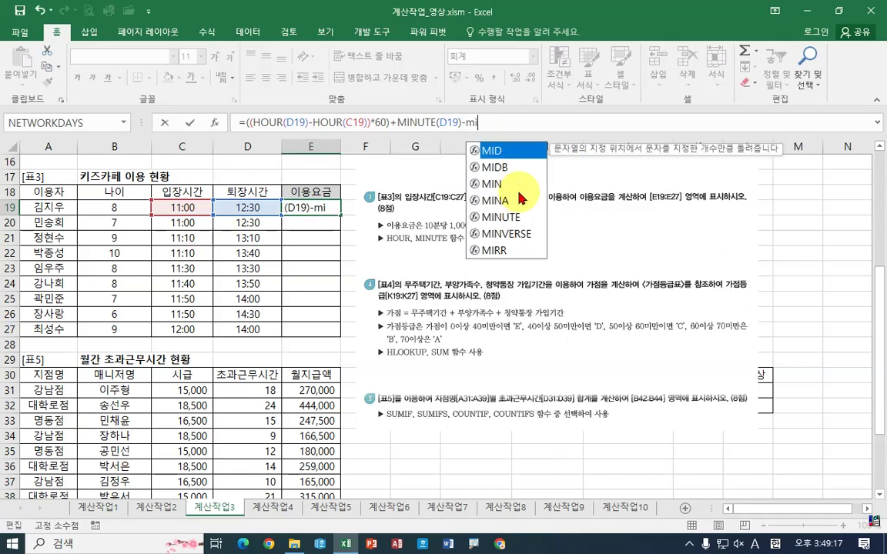
pyautogui.write('n')
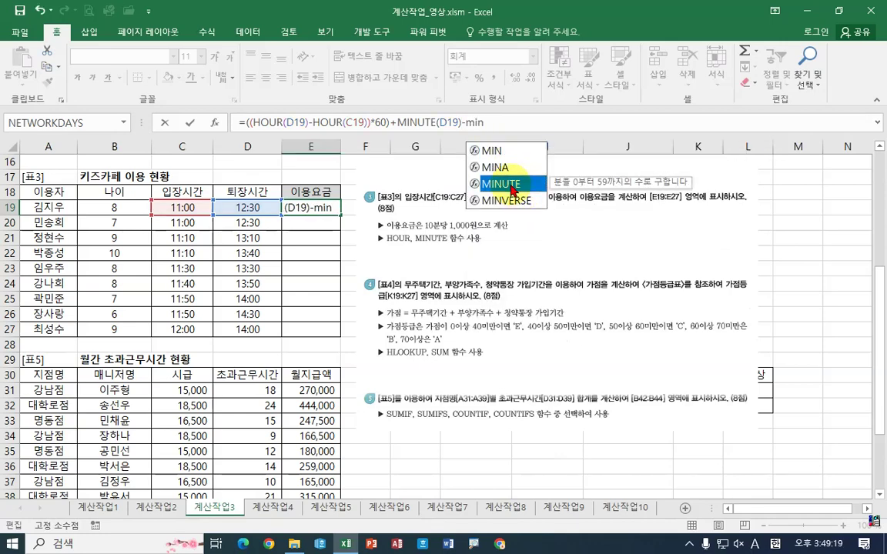
pyautogui.doubleClick(501, 184)
pyautogui.click(215, 123)
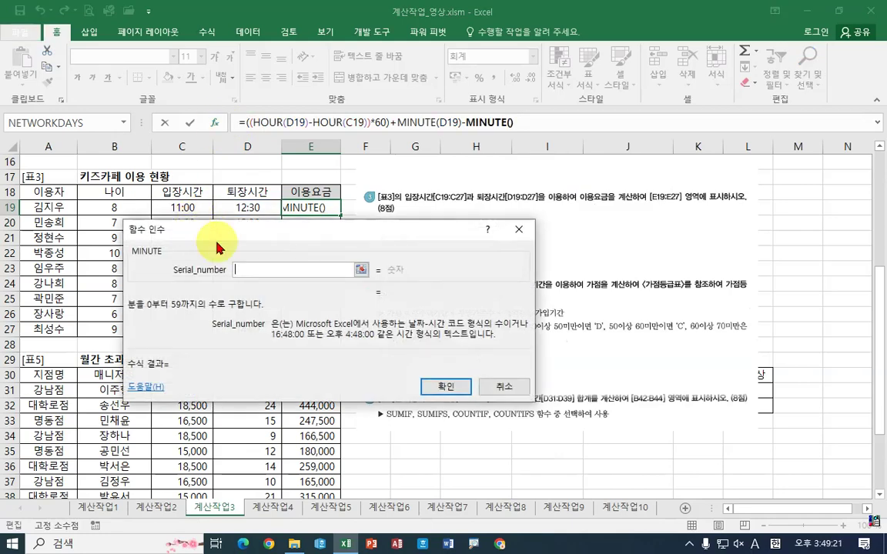
pyautogui.click(184, 208)
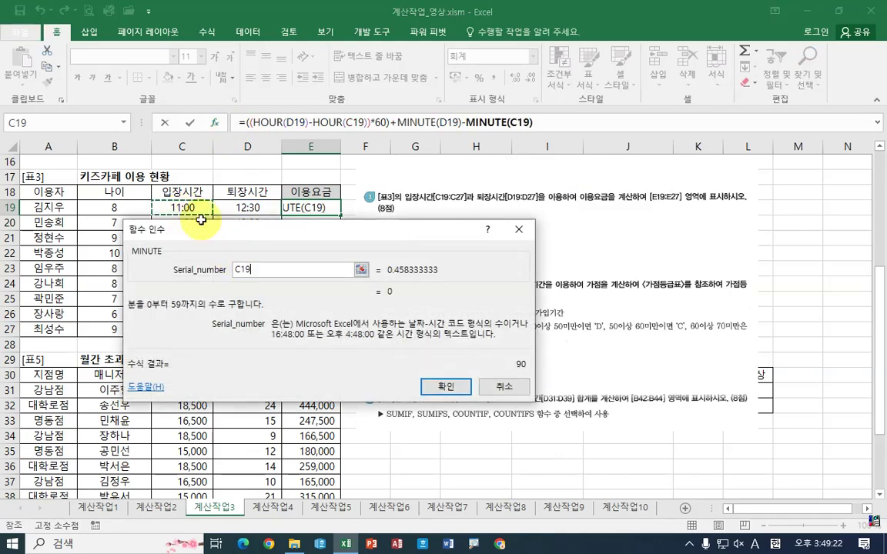
pyautogui.click(446, 387)
# Group the MINUTE difference in the E19 formula in parentheses as (MINUTE(D19)-MINUTE(C19)).
pyautogui.click(390, 122)
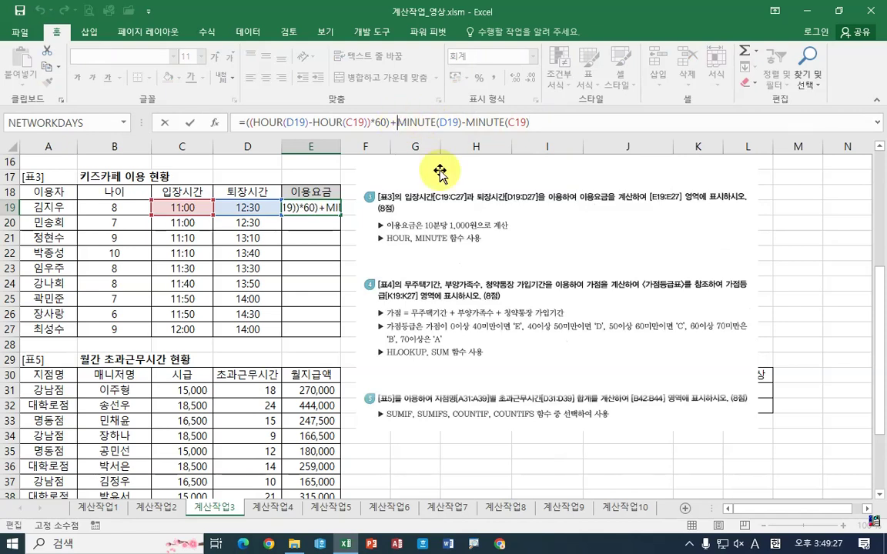
pyautogui.write('(')
pyautogui.press('End')
pyautogui.write(')')
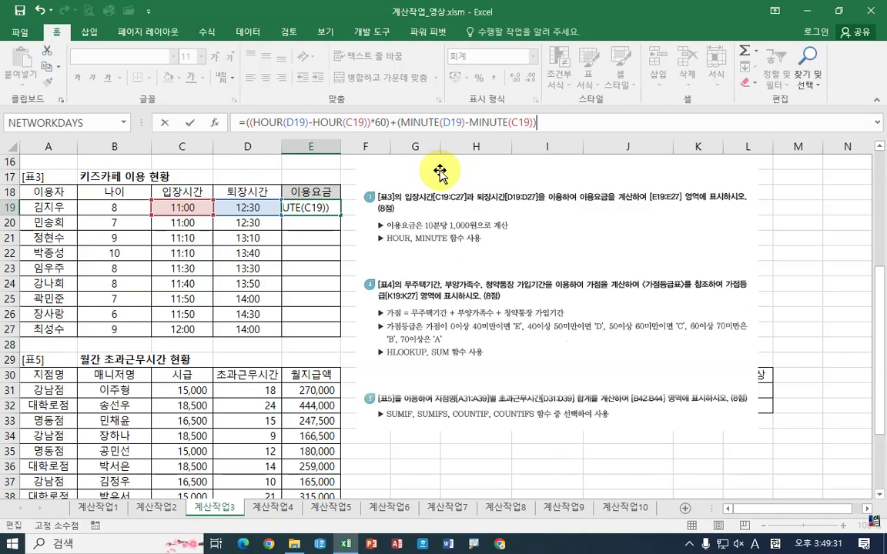
pyautogui.press('Return')
# Try to divide the elapsed minutes in E19 by appending /10 directly to the formula.
pyautogui.click(304, 206)
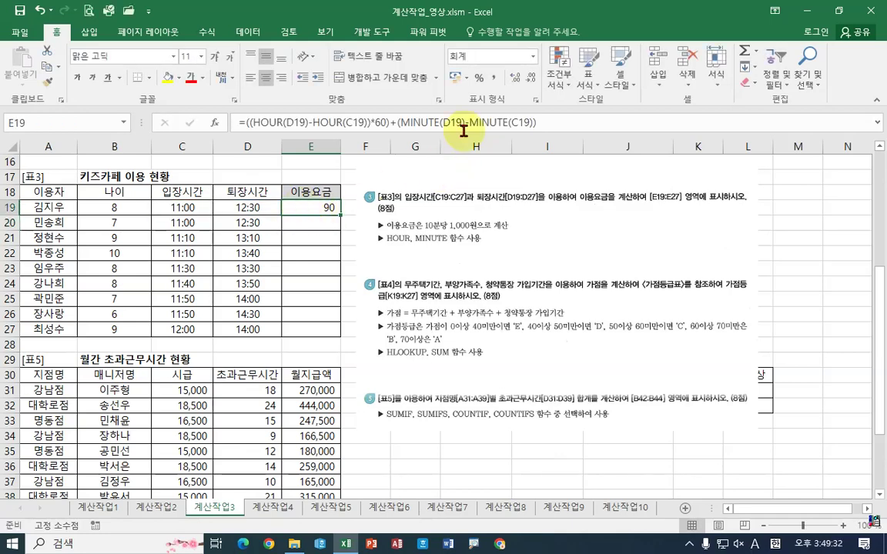
pyautogui.click(554, 119)
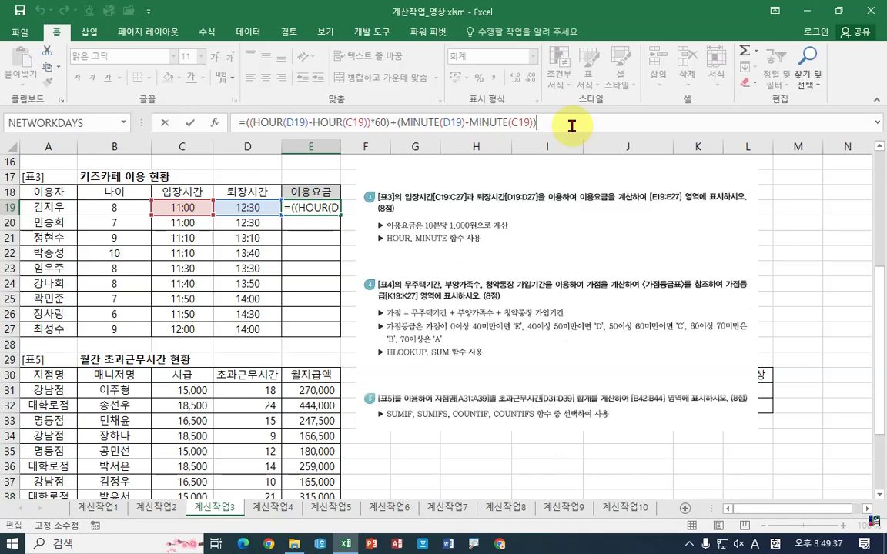
pyautogui.write('/')
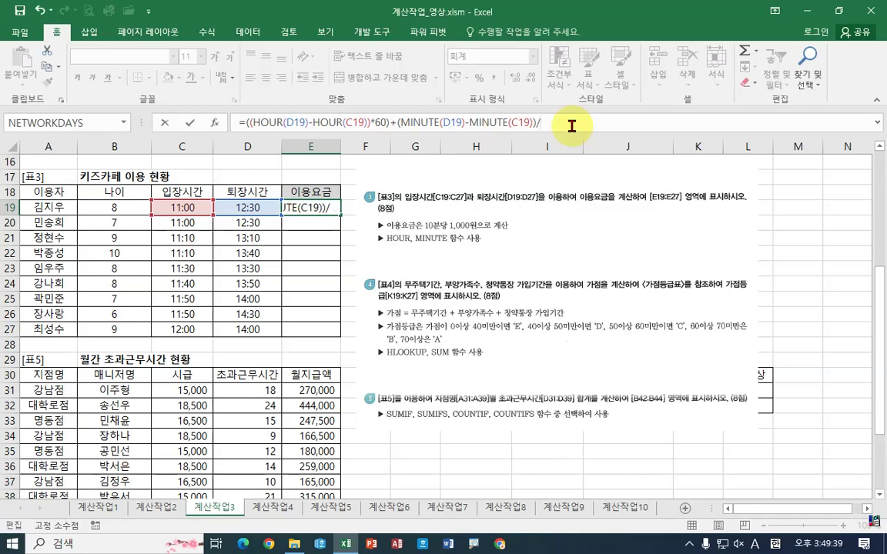
pyautogui.write('10')
pyautogui.press('Return')
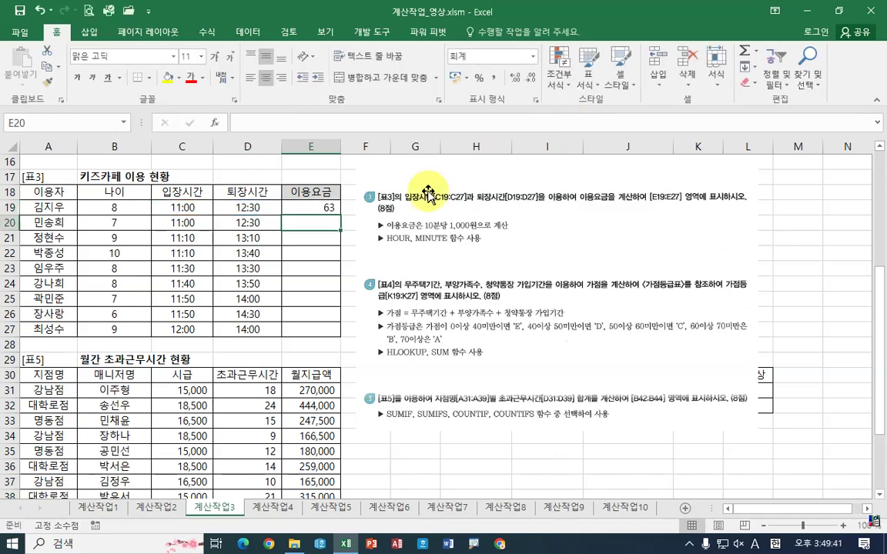
# Enclose the whole elapsed-minutes calculation in E19 in outer parentheses so that the complete sum is divided by 10.
pyautogui.click(321, 209)
pyautogui.click(565, 121)
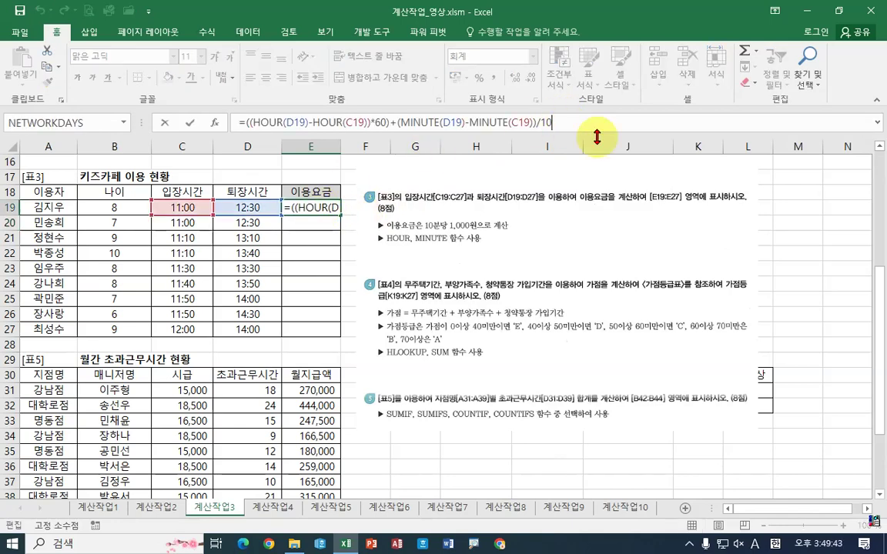
pyautogui.press('BackSpace')
pyautogui.press('BackSpace')
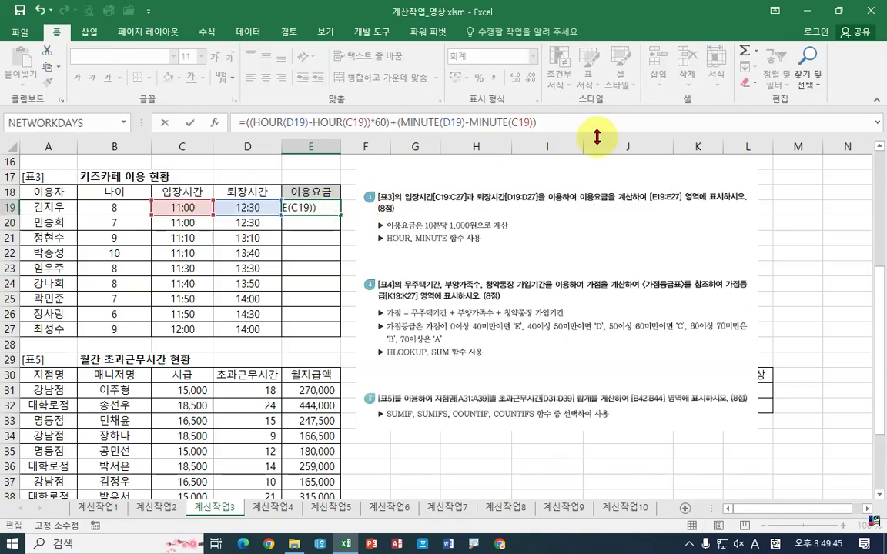
pyautogui.press('Home')
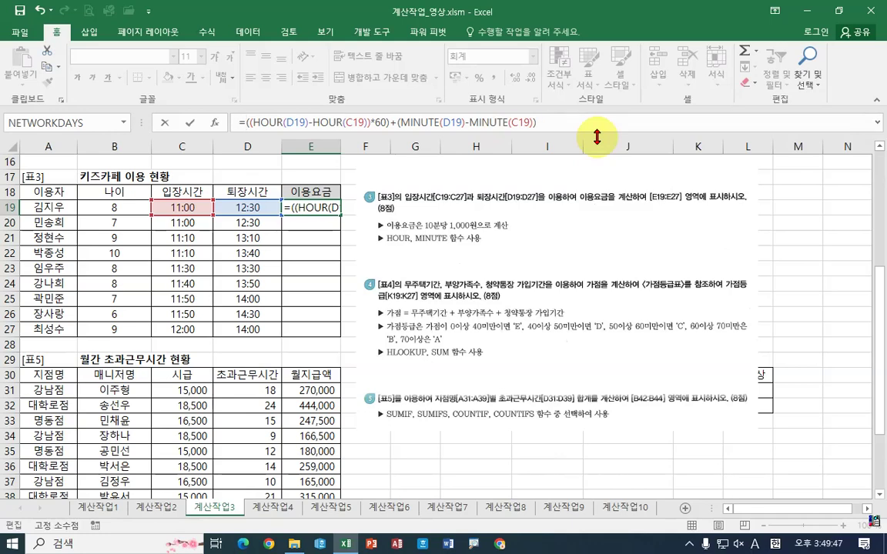
pyautogui.press('Right')
pyautogui.write('(')
pyautogui.press('End')
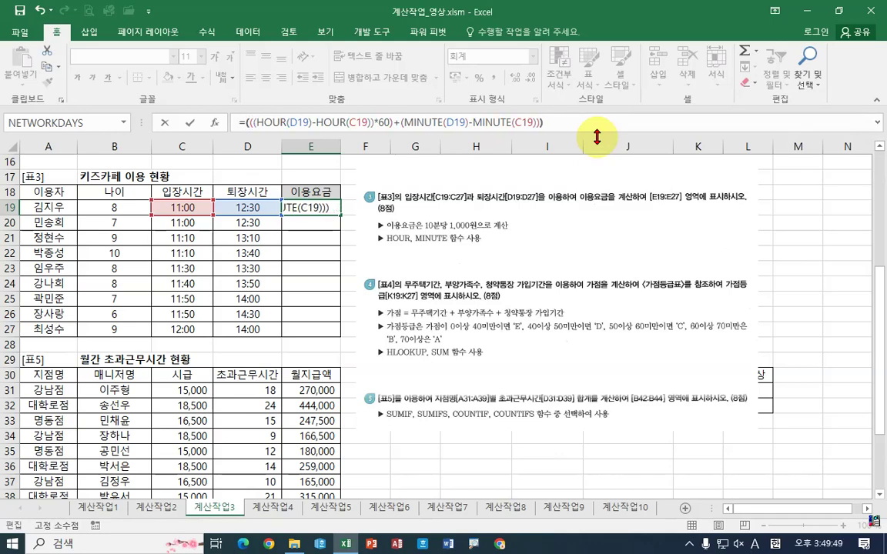
pyautogui.write('10')
pyautogui.press('Return')
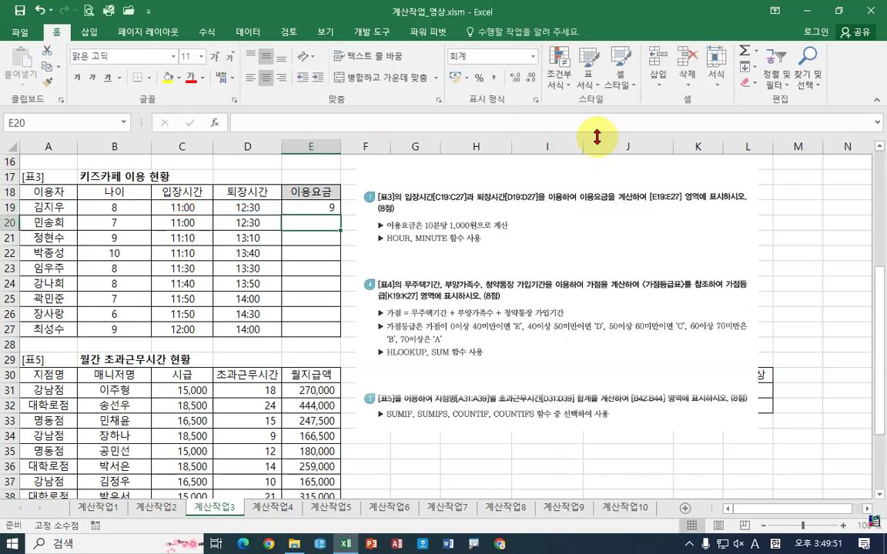
# Multiply the E19 result by 1000, completing =(((HOUR(D19)-HOUR(C19))*60)+(MINUTE(D19)-MINUTE(C19)))/10*1000.
pyautogui.click(308, 207)
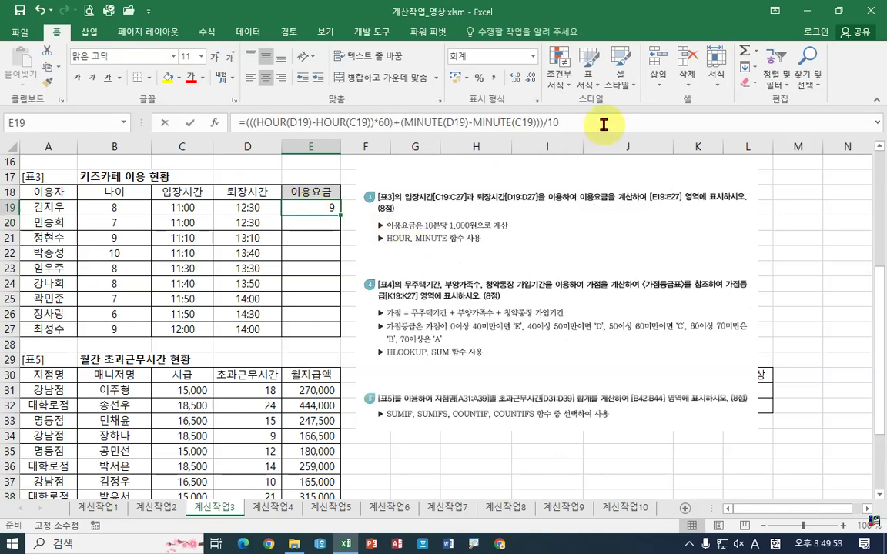
pyautogui.click(610, 123)
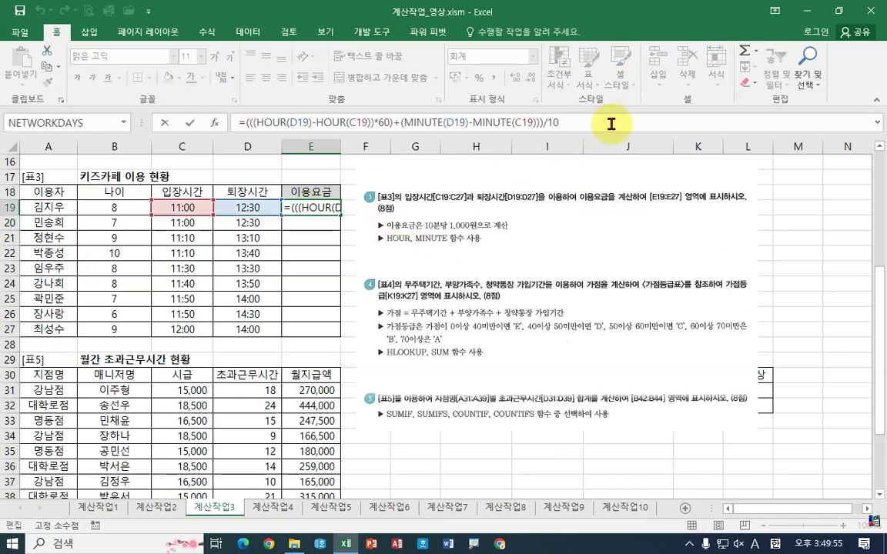
pyautogui.write('*100')
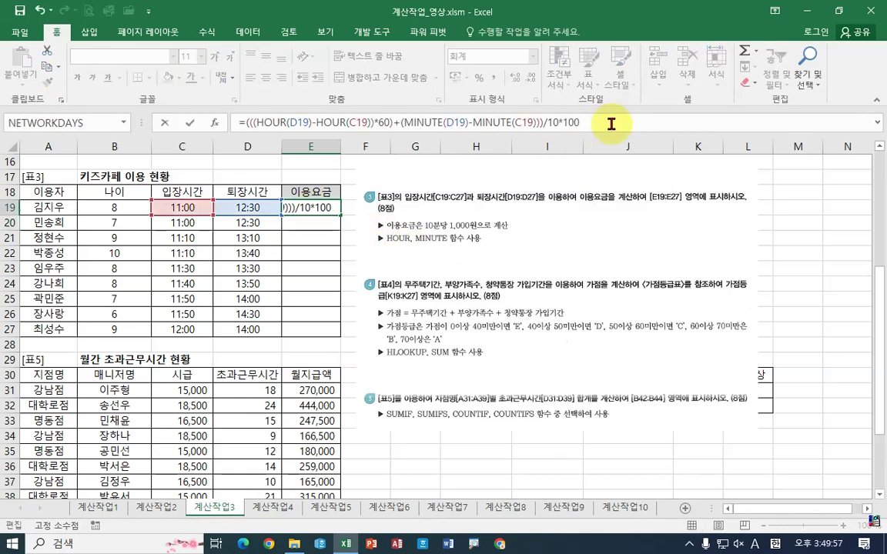
pyautogui.press('Return')
pyautogui.click(320, 209)
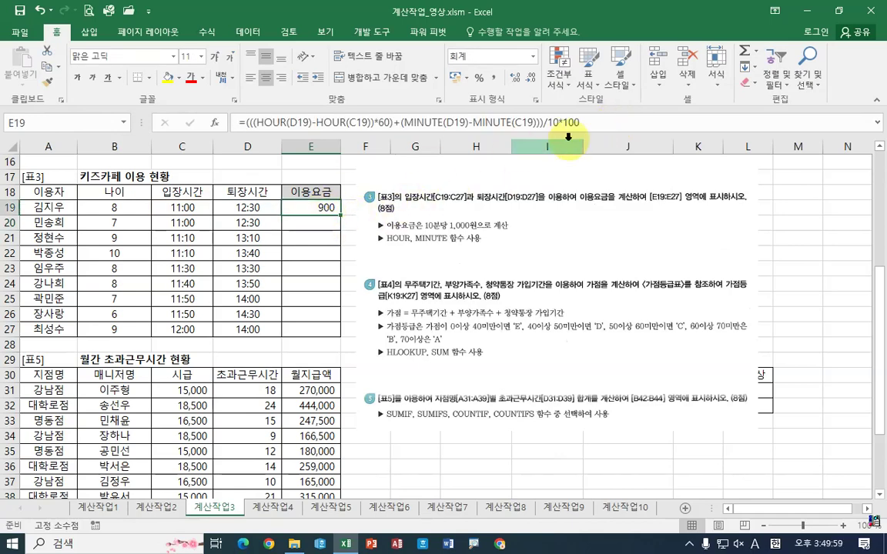
pyautogui.click(594, 122)
pyautogui.write('0')
pyautogui.press('Return')
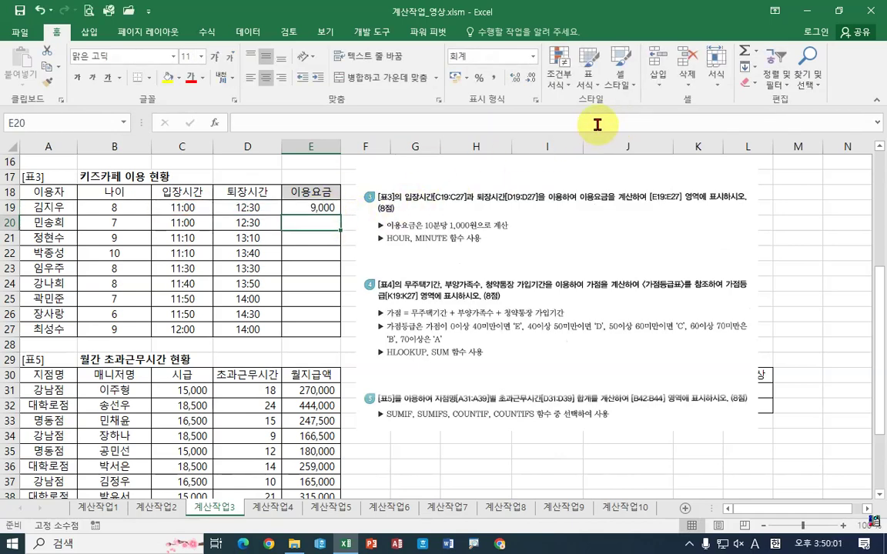
# Fill the E19 usage fee formula down through E27.
pyautogui.click(314, 206)
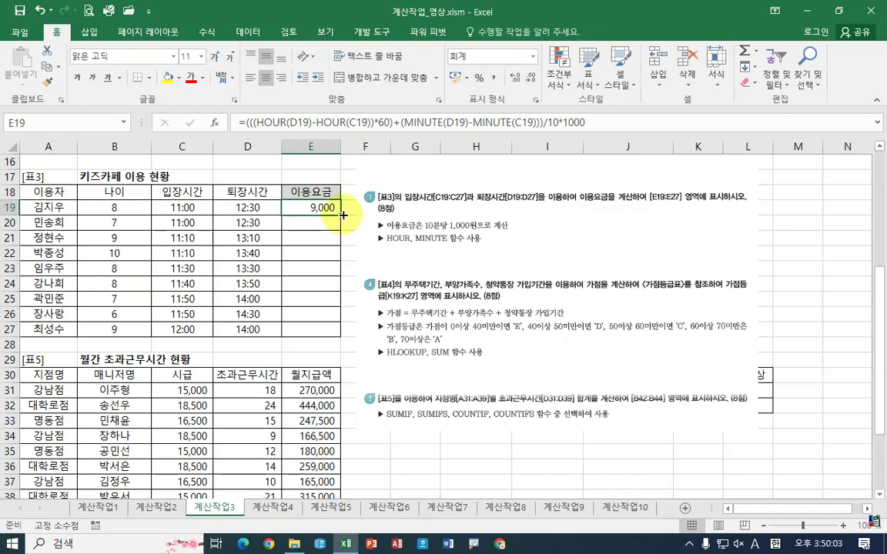
pyautogui.moveTo(343, 215); pyautogui.dragTo(336, 341)
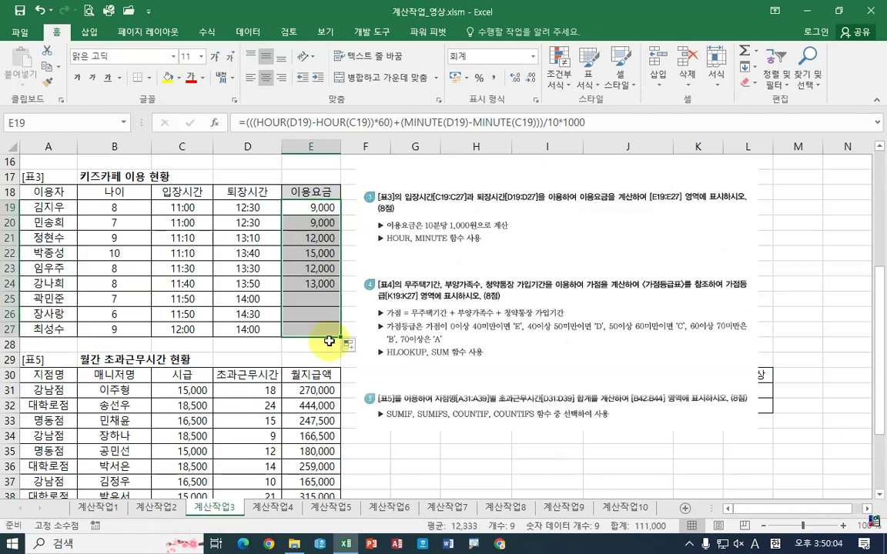
pyautogui.click(323, 214)
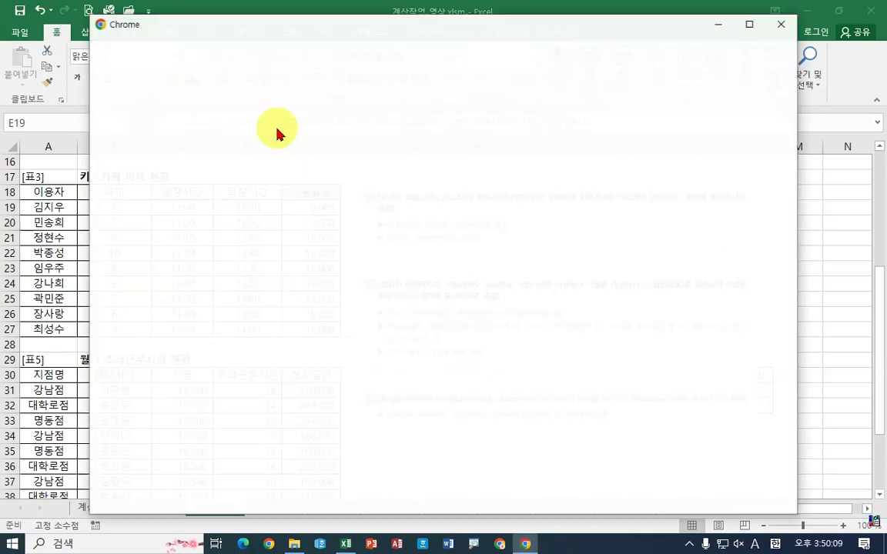
# Close the stray Chrome window and examine the elapsed-minutes part of the E19 usage fee formula.
pyautogui.click(782, 23)
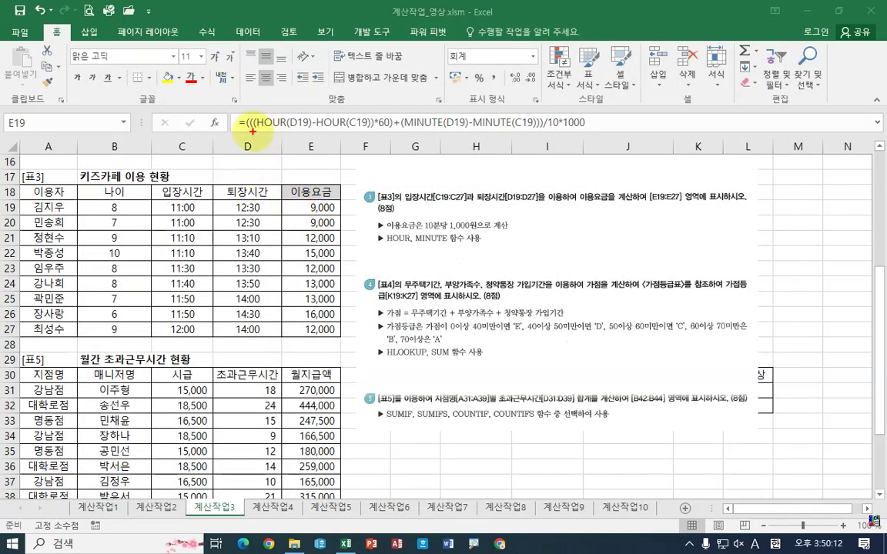
pyautogui.moveTo(233, 130); pyautogui.dragTo(539, 130)
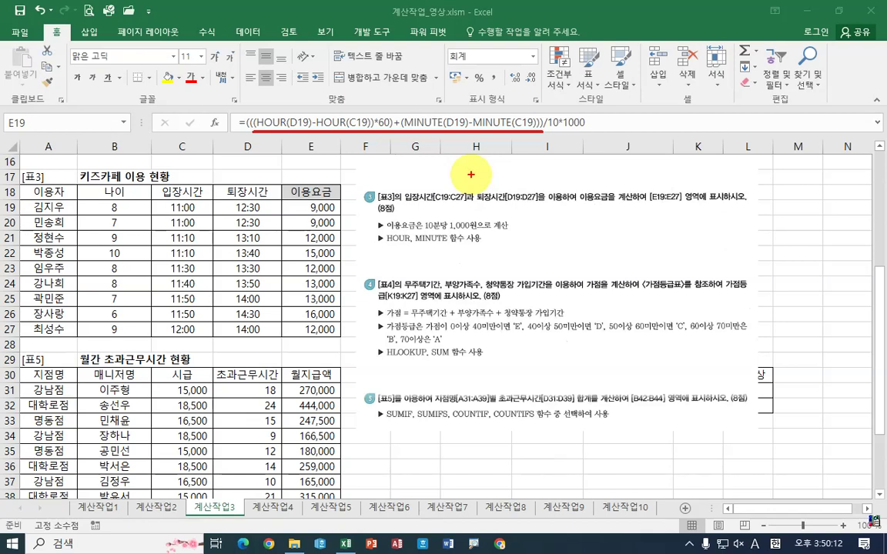
pyautogui.press('Escape')
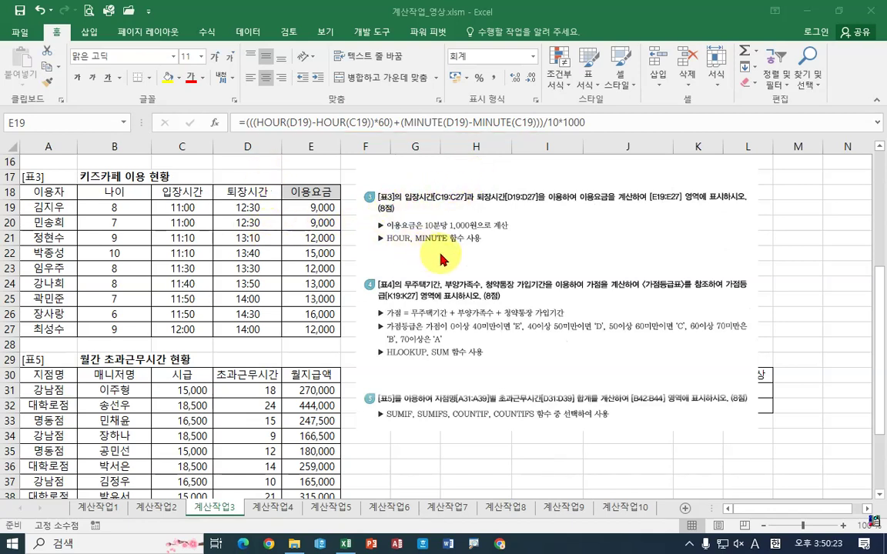
# Move the exercise instructions picture to the right of 표4 so that the table and the 가점등급표 are uncovered.
pyautogui.moveTo(485, 269); pyautogui.dragTo(856, 293)
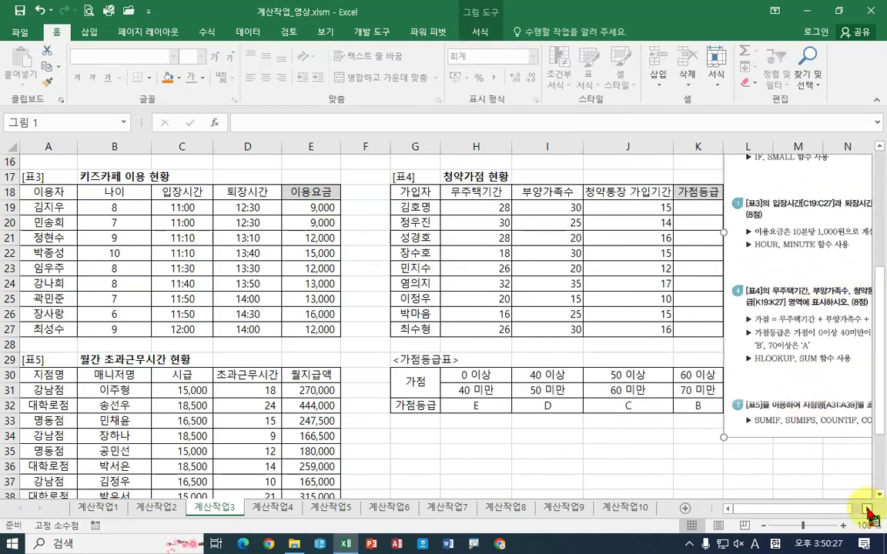
pyautogui.click(867, 508)
pyautogui.click(867, 509)
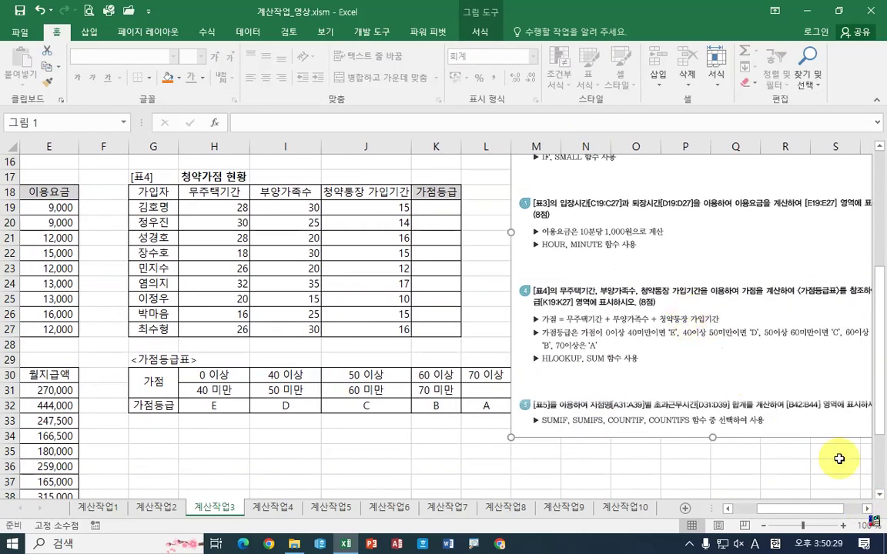
pyautogui.click(867, 509)
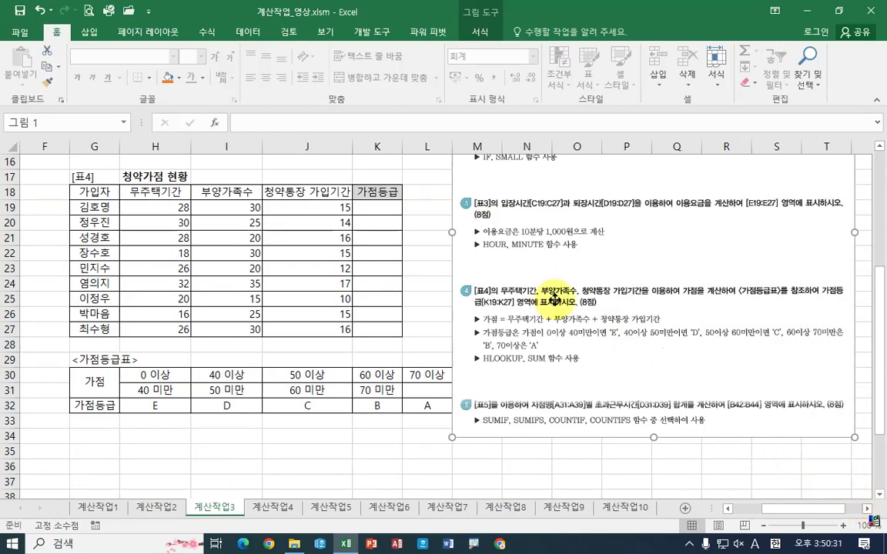
pyautogui.moveTo(554, 298); pyautogui.dragTo(578, 276)
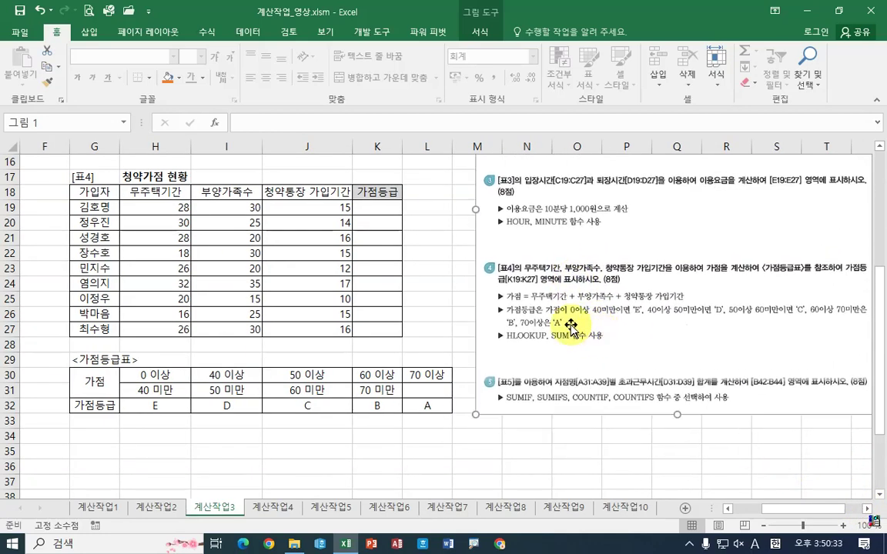
# Examine how 표4's three score columns, the 가점등급표 and exercise 4's HLOOKUP and SUM requirement relate to the 가점등급 column.
pyautogui.click(169, 206)
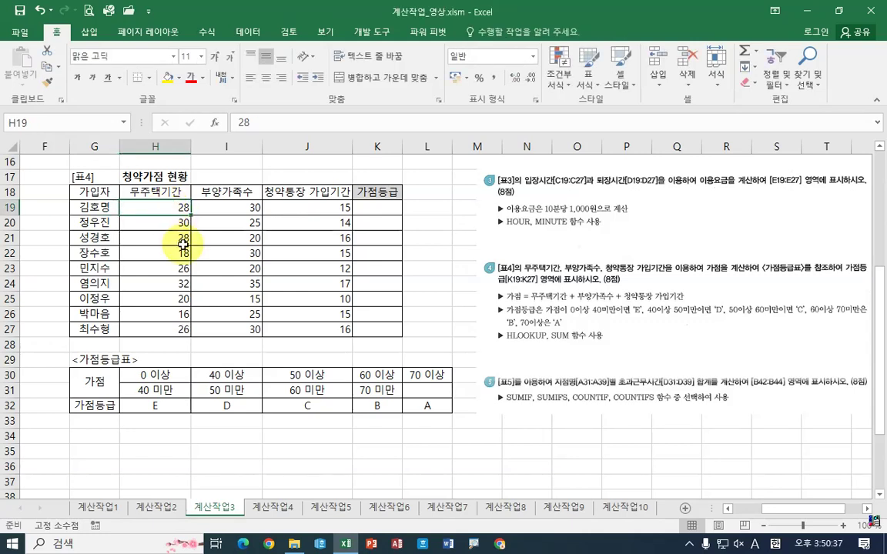
pyautogui.click(204, 205)
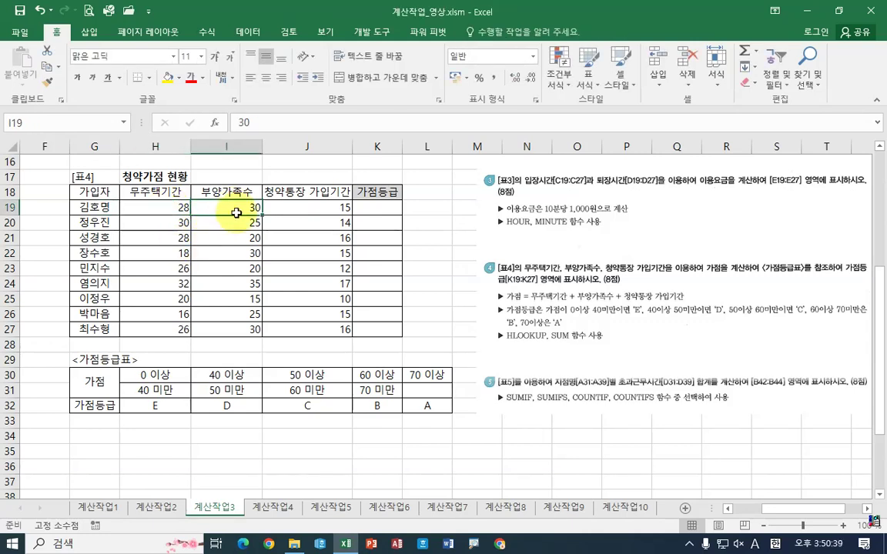
pyautogui.click(318, 209)
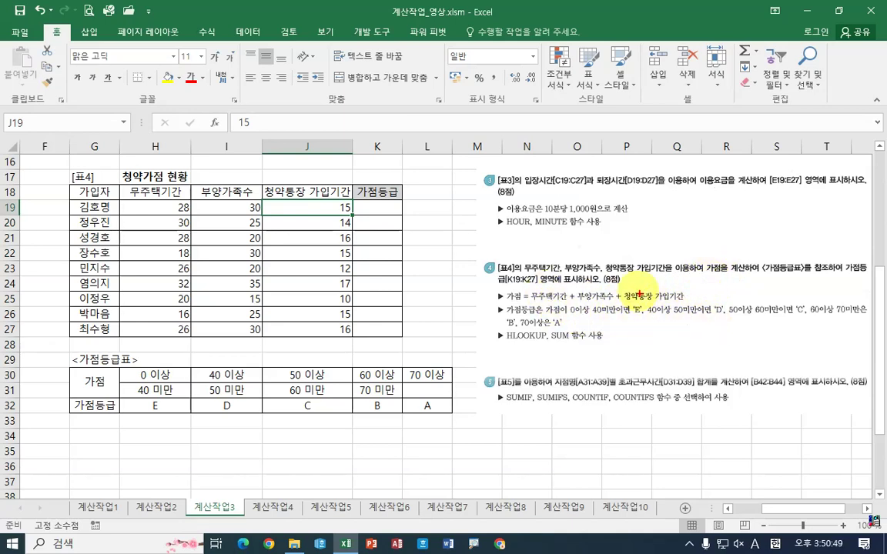
pyautogui.moveTo(533, 306); pyautogui.dragTo(682, 305)
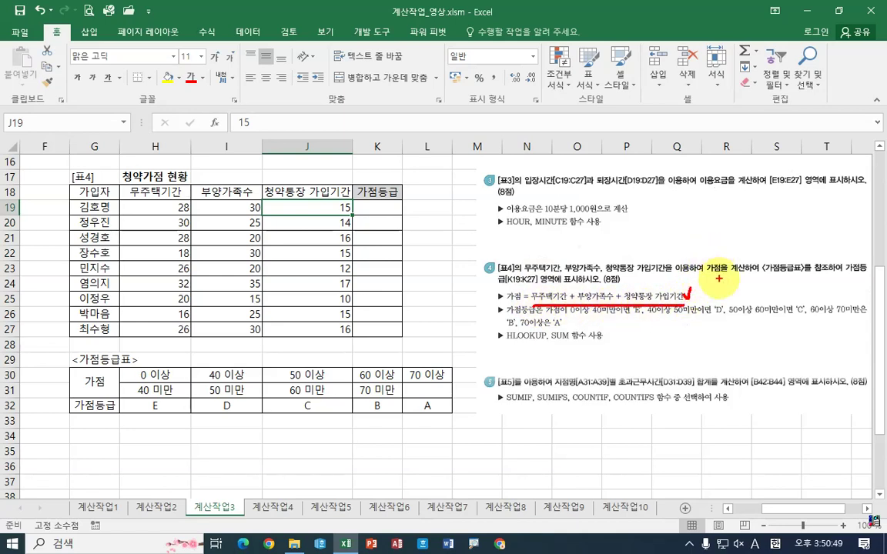
pyautogui.moveTo(702, 271)
pyautogui.mouseDown()
pyautogui.moveTo(711, 260)
pyautogui.moveTo(734, 276)
pyautogui.moveTo(706, 278)
pyautogui.mouseUp()
pyautogui.moveTo(862, 281); pyautogui.dragTo(836, 283)
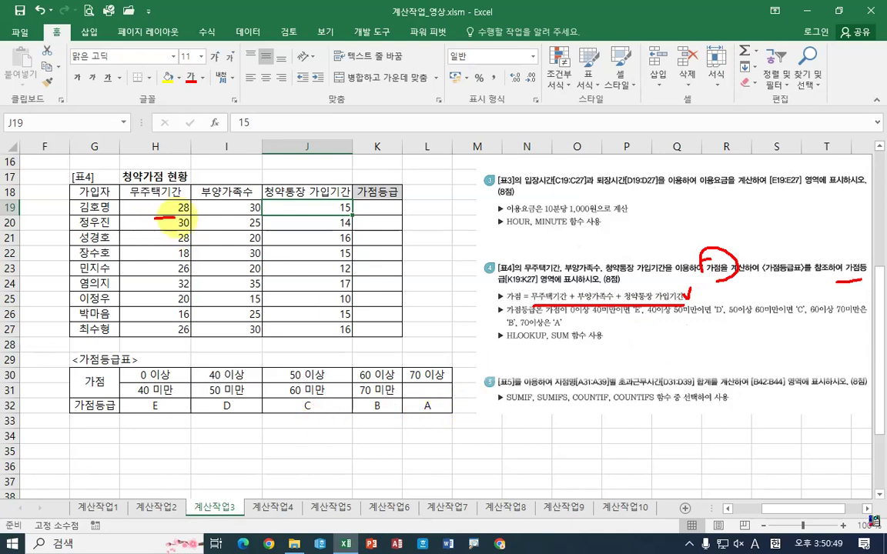
pyautogui.moveTo(155, 218); pyautogui.dragTo(338, 217)
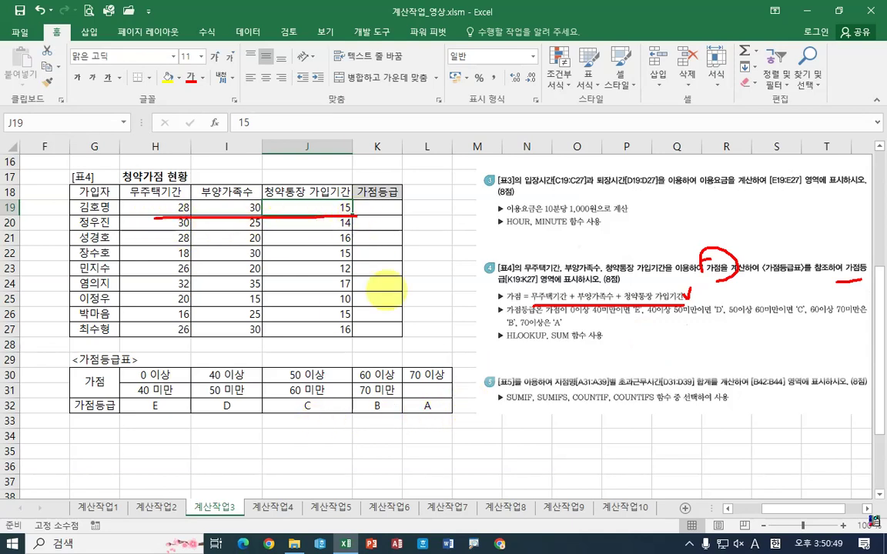
pyautogui.moveTo(413, 356)
pyautogui.mouseDown()
pyautogui.moveTo(410, 368)
pyautogui.moveTo(434, 404)
pyautogui.moveTo(452, 402)
pyautogui.moveTo(391, 208)
pyautogui.mouseUp()
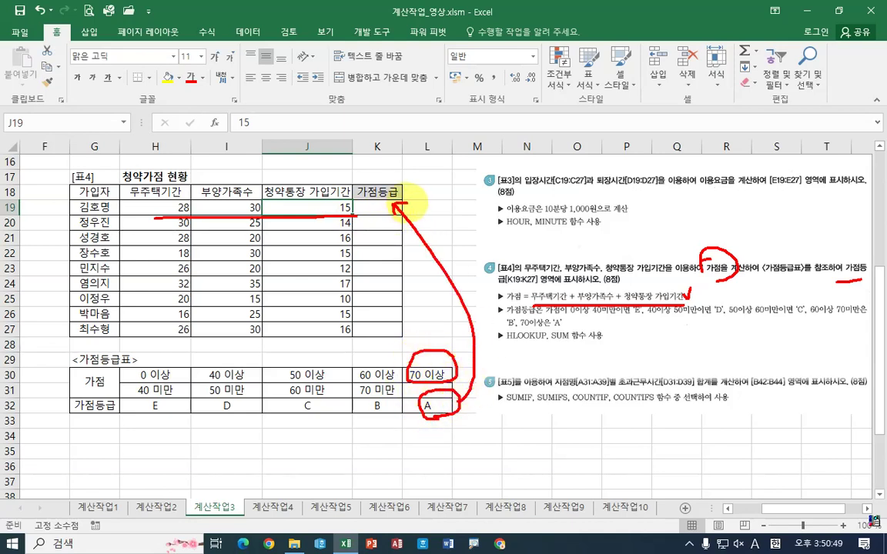
pyautogui.moveTo(179, 216); pyautogui.dragTo(326, 215)
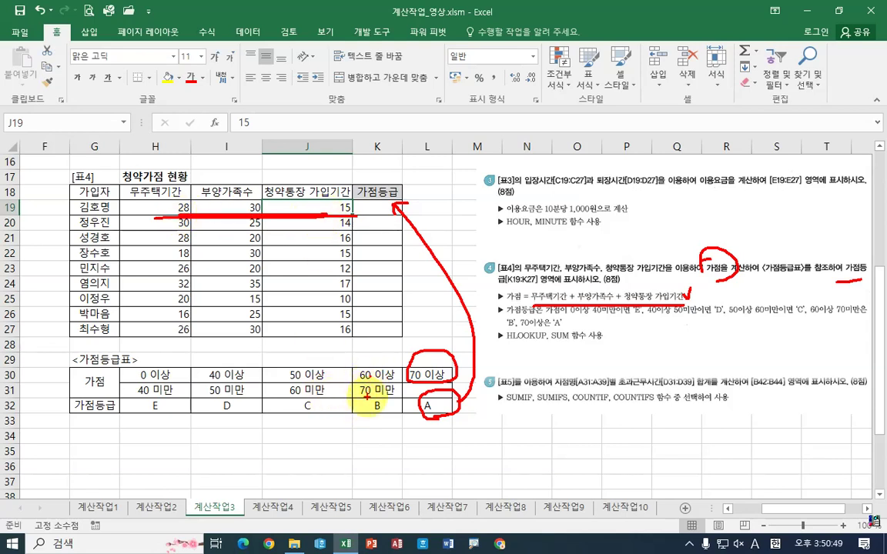
pyautogui.moveTo(368, 387)
pyautogui.mouseDown()
pyautogui.moveTo(377, 412)
pyautogui.moveTo(393, 332)
pyautogui.moveTo(375, 220)
pyautogui.mouseUp()
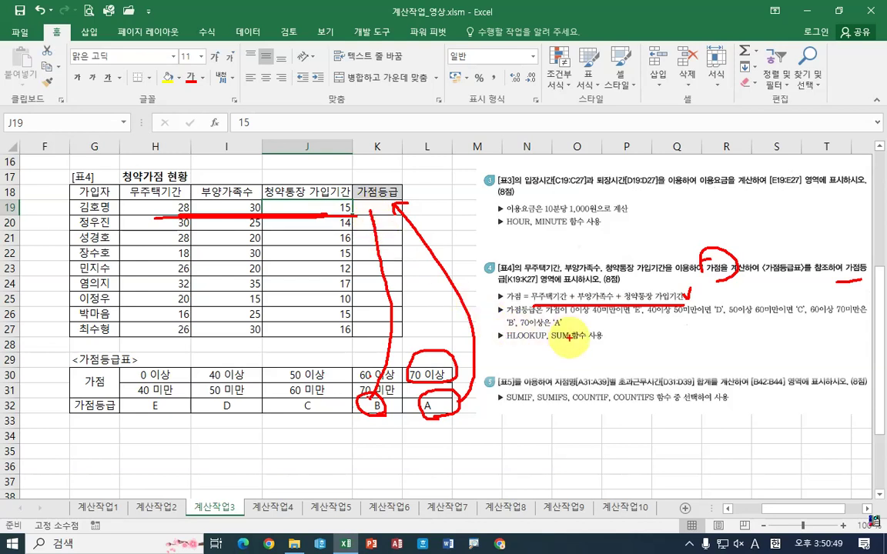
pyautogui.moveTo(543, 324)
pyautogui.mouseDown()
pyautogui.moveTo(541, 345)
pyautogui.moveTo(593, 347)
pyautogui.mouseUp()
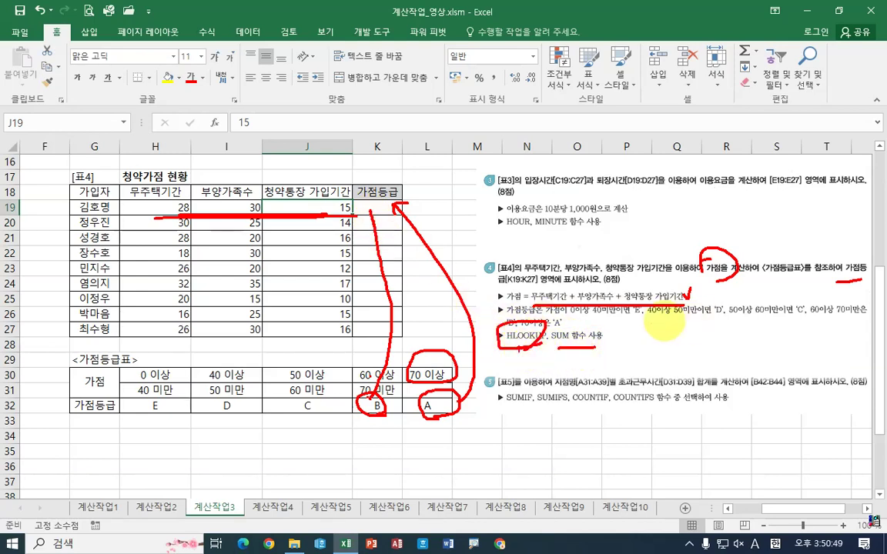
pyautogui.press('Escape')
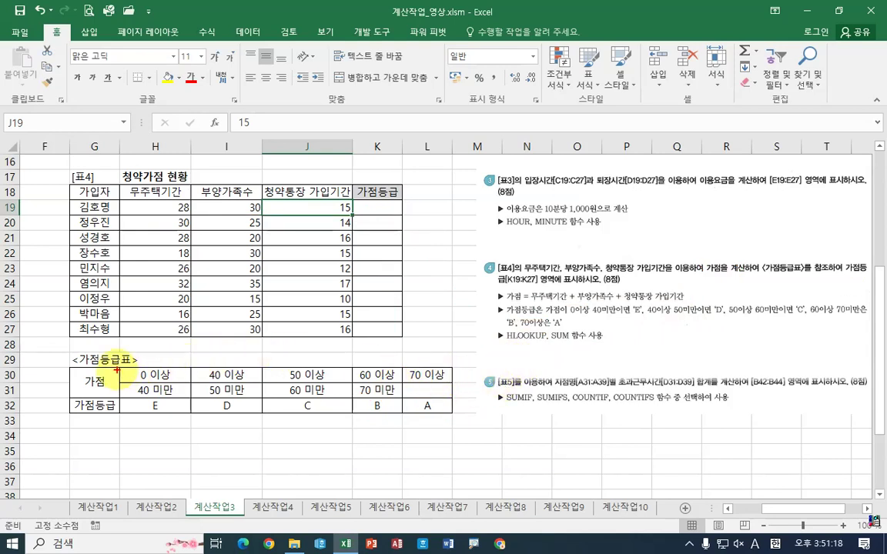
pyautogui.moveTo(127, 368)
pyautogui.mouseDown()
pyautogui.moveTo(445, 382)
pyautogui.moveTo(460, 416)
pyautogui.moveTo(483, 421)
pyautogui.moveTo(462, 433)
pyautogui.moveTo(415, 431)
pyautogui.moveTo(431, 415)
pyautogui.moveTo(378, 201)
pyautogui.moveTo(404, 208)
pyautogui.mouseUp()
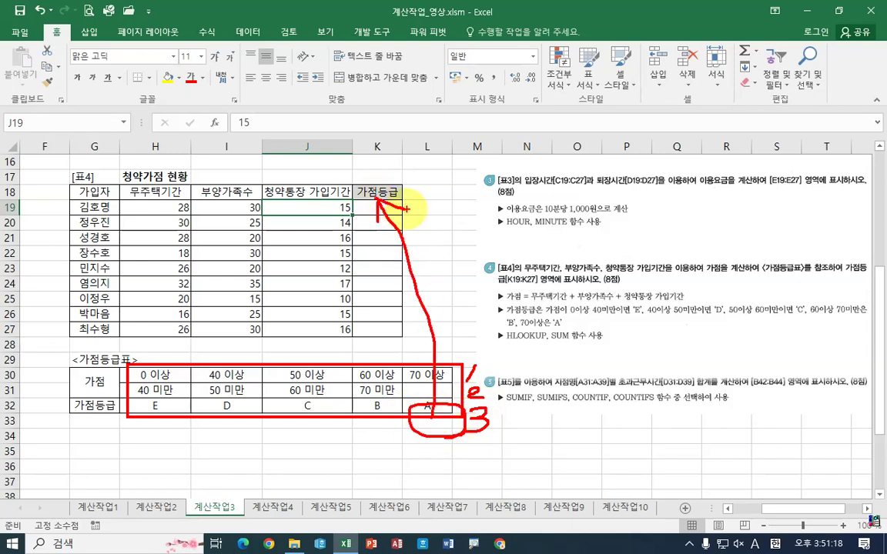
pyautogui.moveTo(158, 199); pyautogui.dragTo(356, 217)
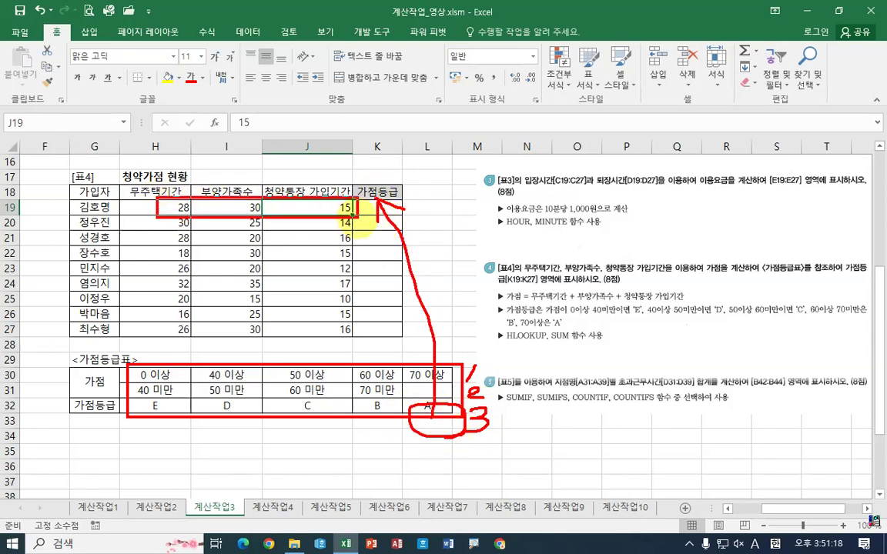
pyautogui.moveTo(117, 367)
pyautogui.mouseDown()
pyautogui.moveTo(348, 386)
pyautogui.moveTo(297, 217)
pyautogui.moveTo(379, 225)
pyautogui.mouseUp()
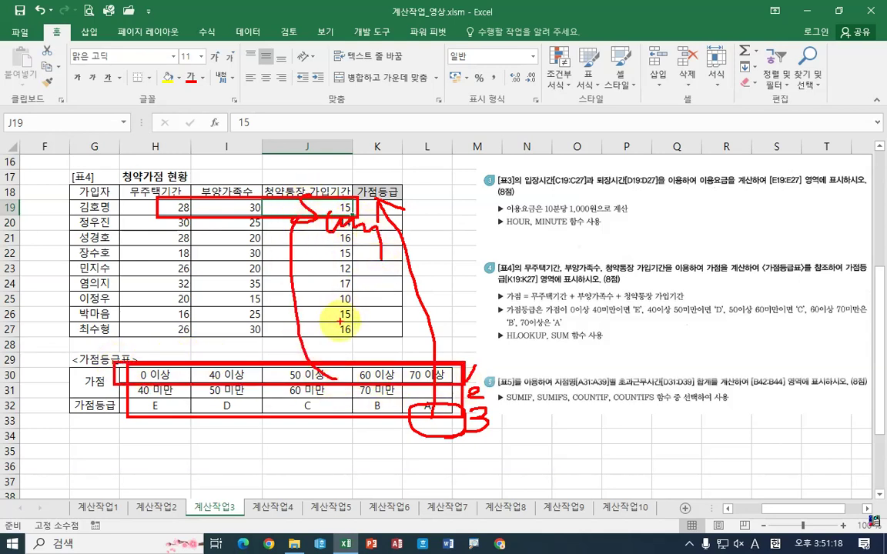
pyautogui.press('Escape')
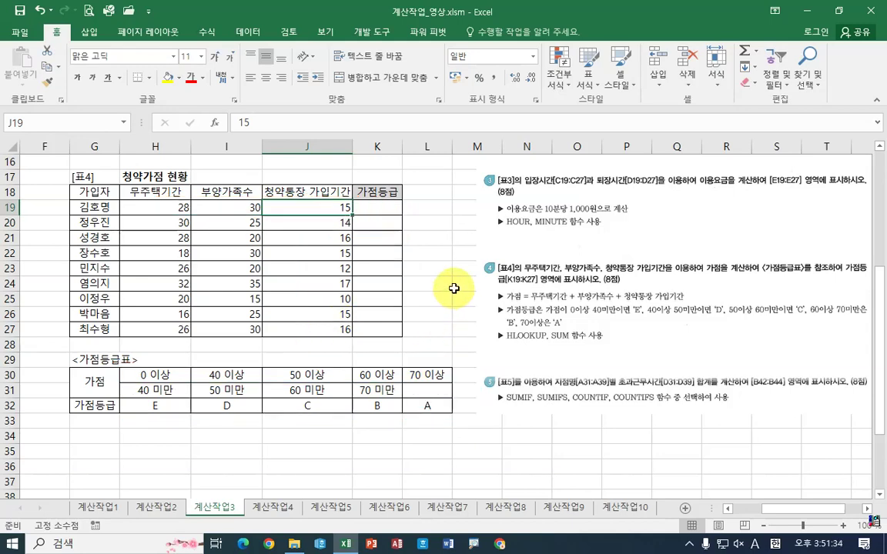
# Start an HLOOKUP formula in K19 with SUM(H19:J19) as its lookup value, using the function arguments dialog.
pyautogui.click(375, 206)
pyautogui.write('=hl')
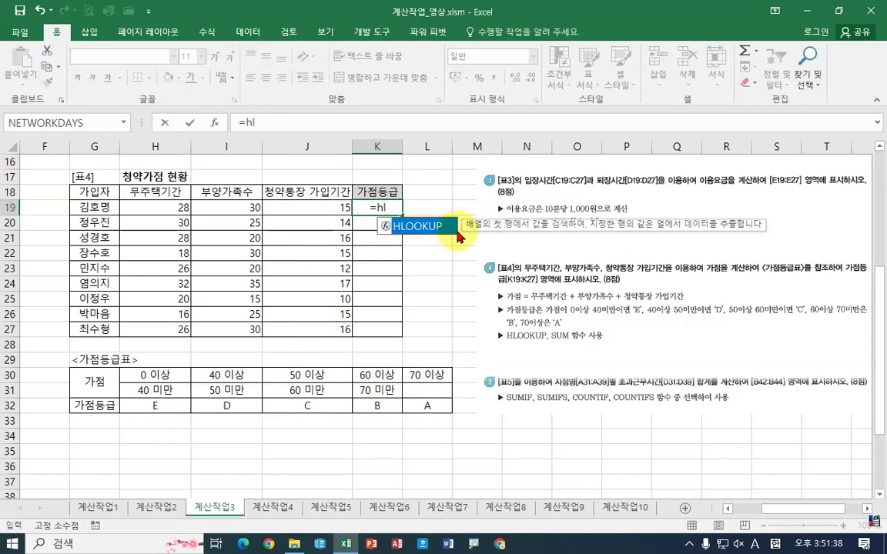
pyautogui.doubleClick(389, 226)
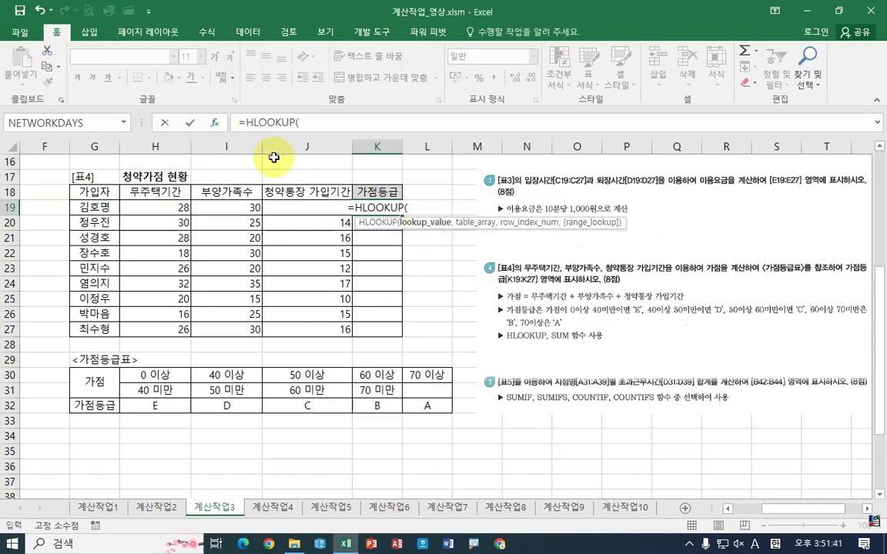
pyautogui.click(215, 122)
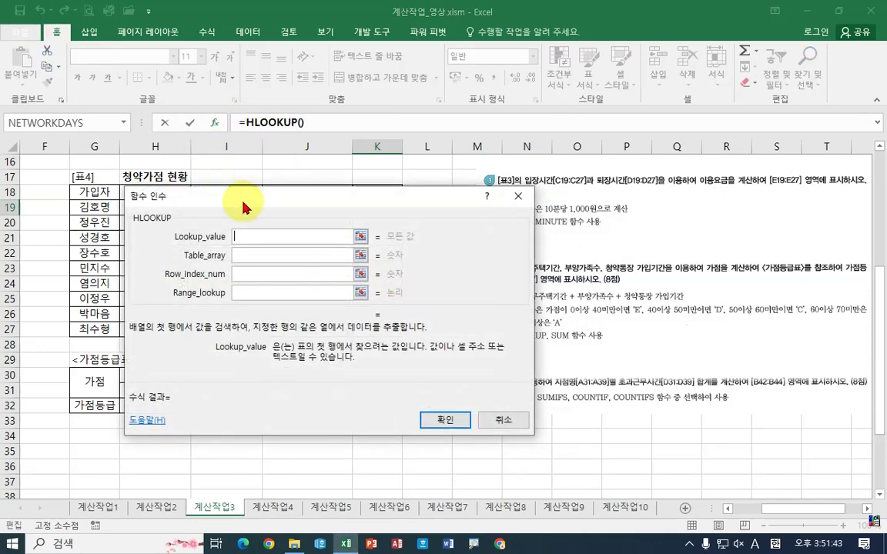
pyautogui.moveTo(245, 204); pyautogui.dragTo(579, 199)
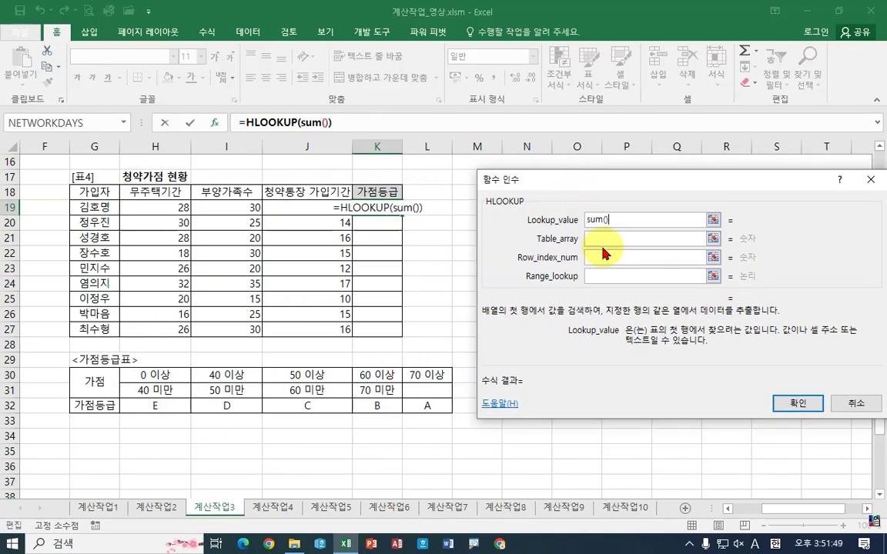
pyautogui.click(306, 123)
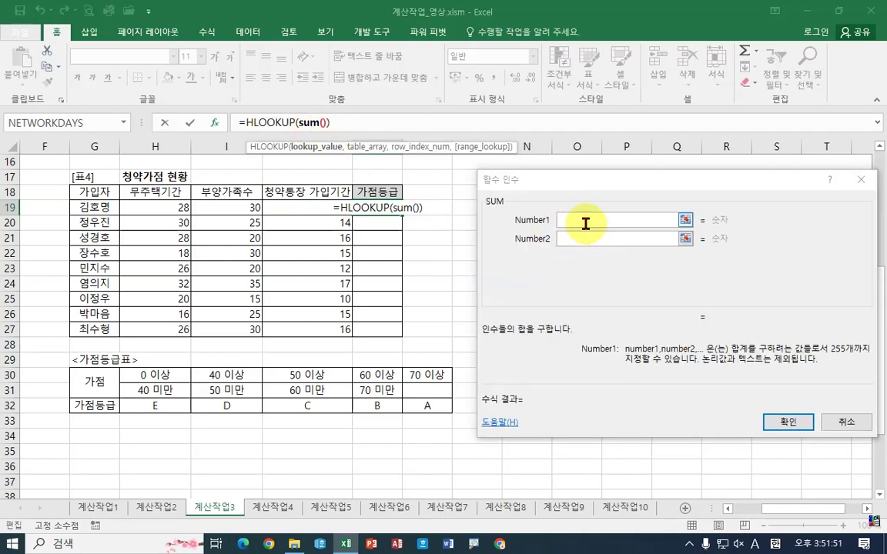
pyautogui.moveTo(154, 207); pyautogui.dragTo(308, 208)
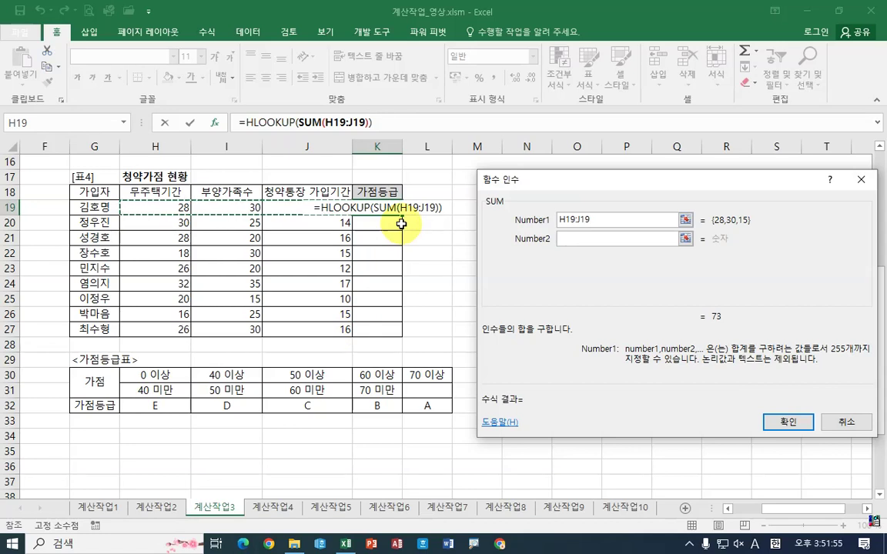
# Examine how the relative range H19:J19 has to follow each row of 표4 when the formula is filled down.
pyautogui.moveTo(363, 200)
pyautogui.mouseDown()
pyautogui.moveTo(406, 213)
pyautogui.moveTo(405, 316)
pyautogui.moveTo(424, 312)
pyautogui.mouseUp()
pyautogui.moveTo(151, 218); pyautogui.dragTo(331, 218)
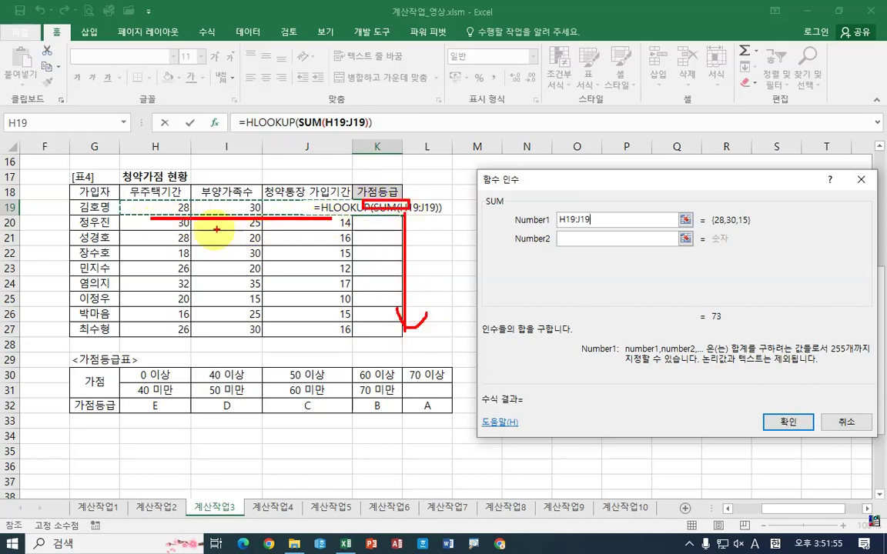
pyautogui.moveTo(154, 234); pyautogui.dragTo(320, 251)
pyautogui.moveTo(162, 253)
pyautogui.mouseDown()
pyautogui.moveTo(347, 266)
pyautogui.moveTo(233, 270)
pyautogui.moveTo(344, 271)
pyautogui.mouseUp()
pyautogui.moveTo(164, 275); pyautogui.dragTo(359, 293)
pyautogui.moveTo(146, 306); pyautogui.dragTo(331, 320)
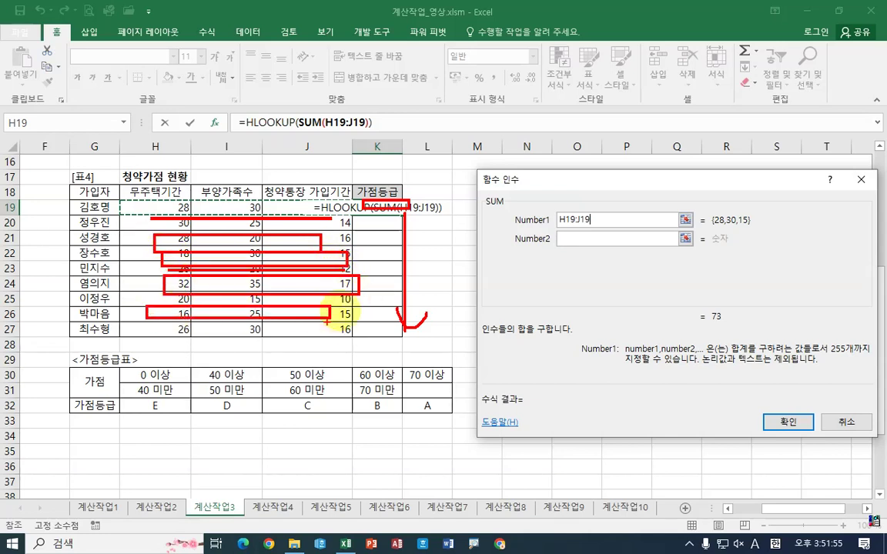
pyautogui.moveTo(596, 220)
pyautogui.mouseDown()
pyautogui.moveTo(530, 223)
pyautogui.moveTo(564, 247)
pyautogui.mouseUp()
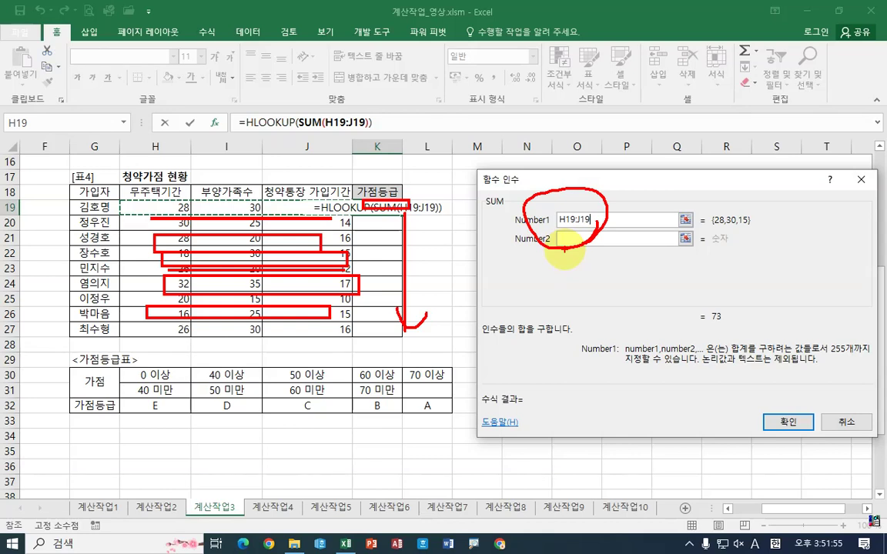
pyautogui.press('Escape')
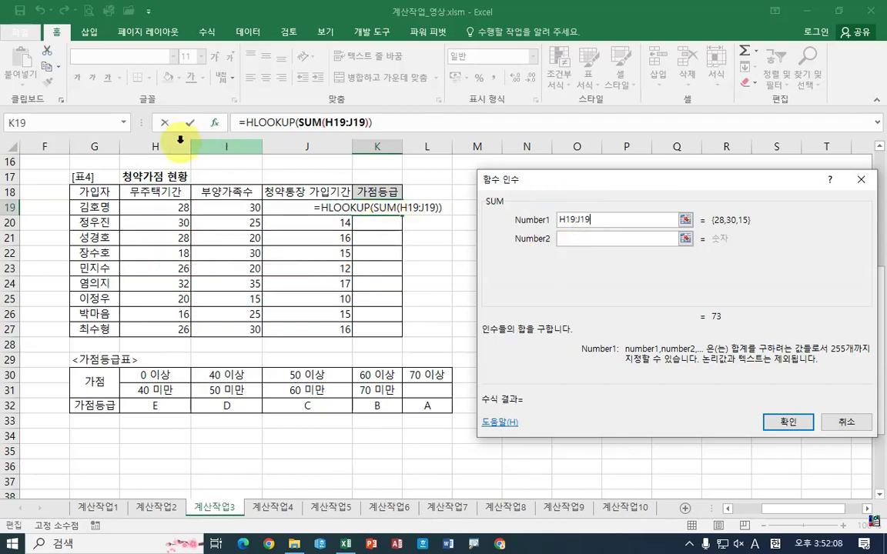
# Return to the HLOOKUP arguments and set the table array to the 가점등급표 range H30:L32.
pyautogui.click(245, 122)
pyautogui.click(592, 238)
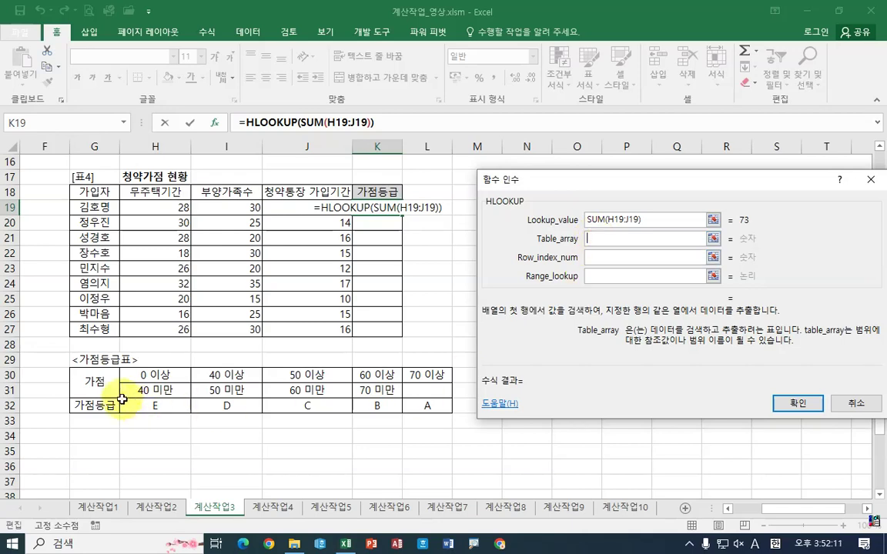
pyautogui.click(166, 375)
pyautogui.moveTo(166, 375); pyautogui.dragTo(420, 407)
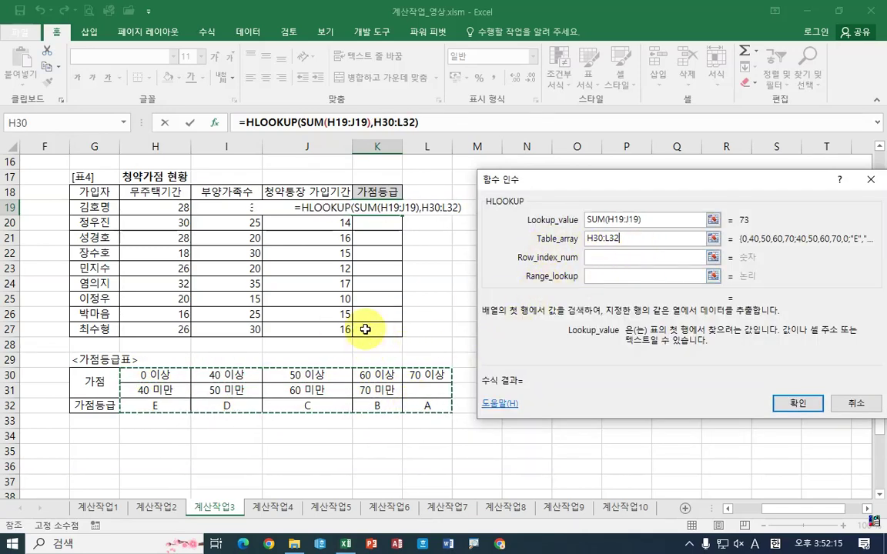
pyautogui.hotkey('ctrl', '2')
pyautogui.moveTo(145, 364); pyautogui.dragTo(483, 421)
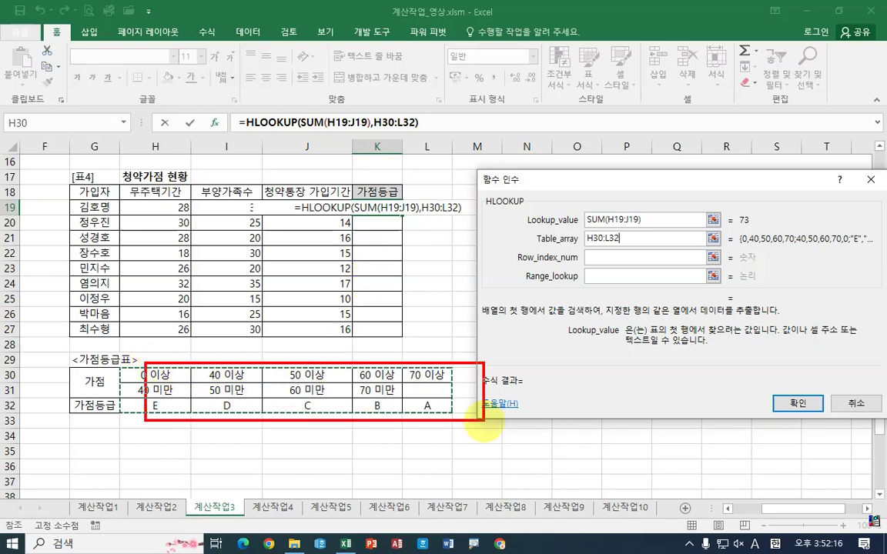
# Make the HLOOKUP table array absolute as $H$30:$L$32 and set the row index number to 3.
pyautogui.moveTo(403, 395)
pyautogui.mouseDown()
pyautogui.moveTo(411, 469)
pyautogui.moveTo(436, 441)
pyautogui.moveTo(372, 452)
pyautogui.moveTo(460, 454)
pyautogui.mouseUp()
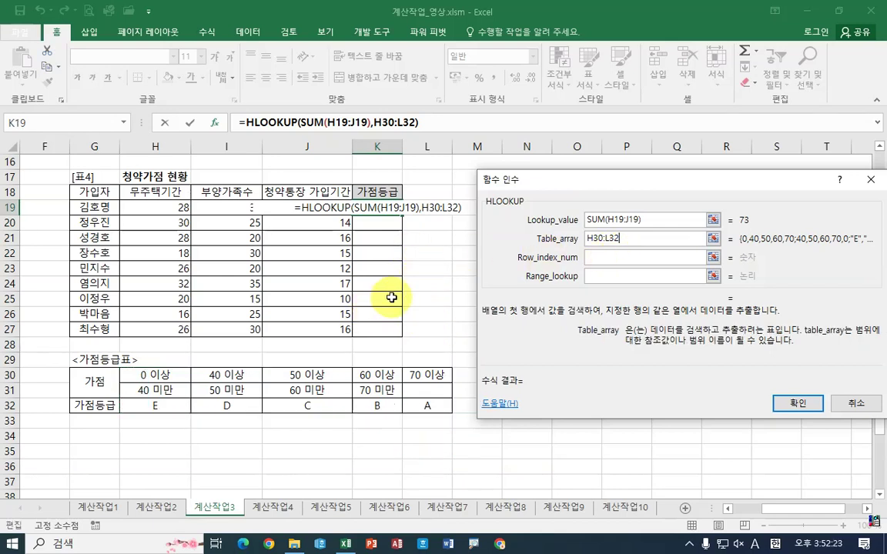
pyautogui.moveTo(620, 240); pyautogui.dragTo(485, 215)
pyautogui.press('F4')
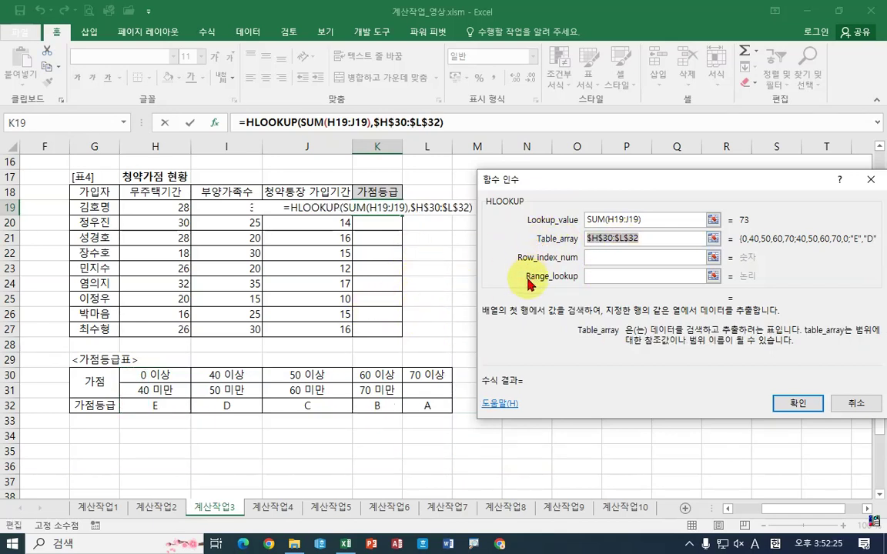
pyautogui.click(602, 256)
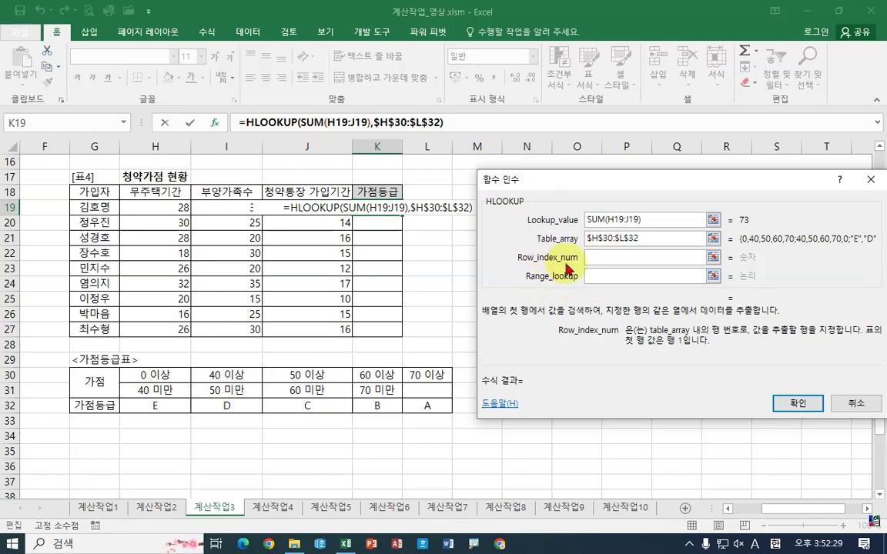
pyautogui.write('3')
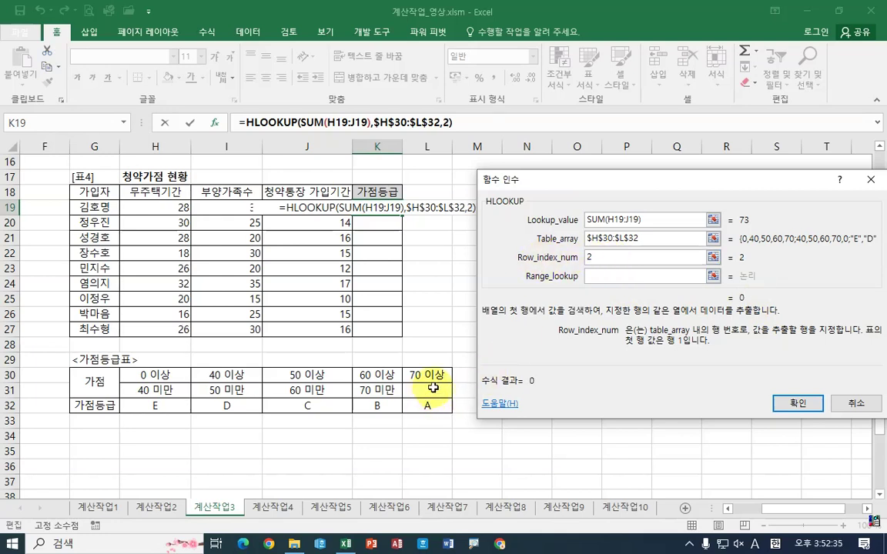
pyautogui.press('BackSpace')
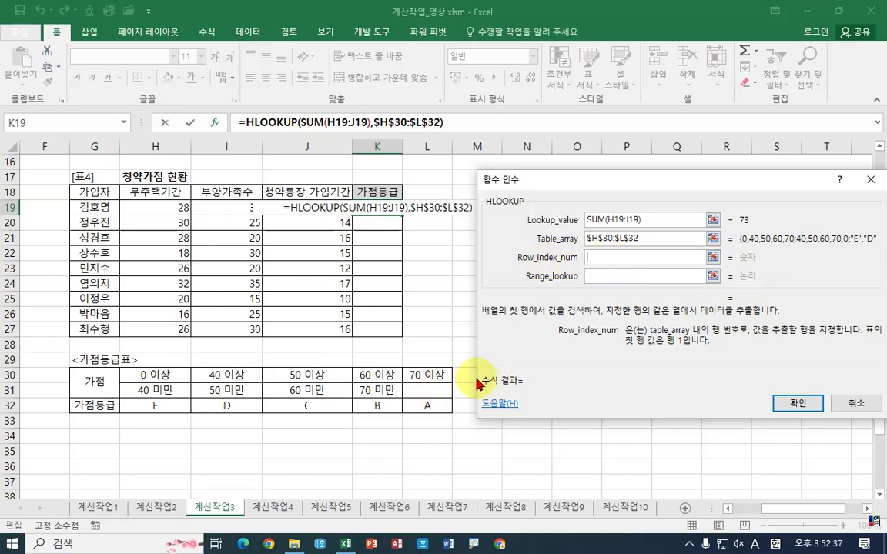
pyautogui.write('3')
# Leave the range lookup argument empty for an approximate match and enter the HLOOKUP formula in K19.
pyautogui.click(600, 281)
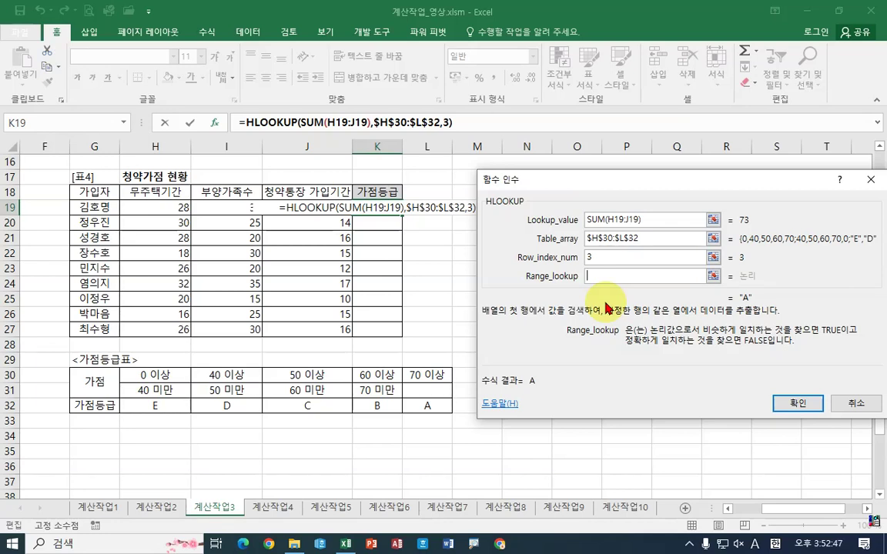
pyautogui.write('0')
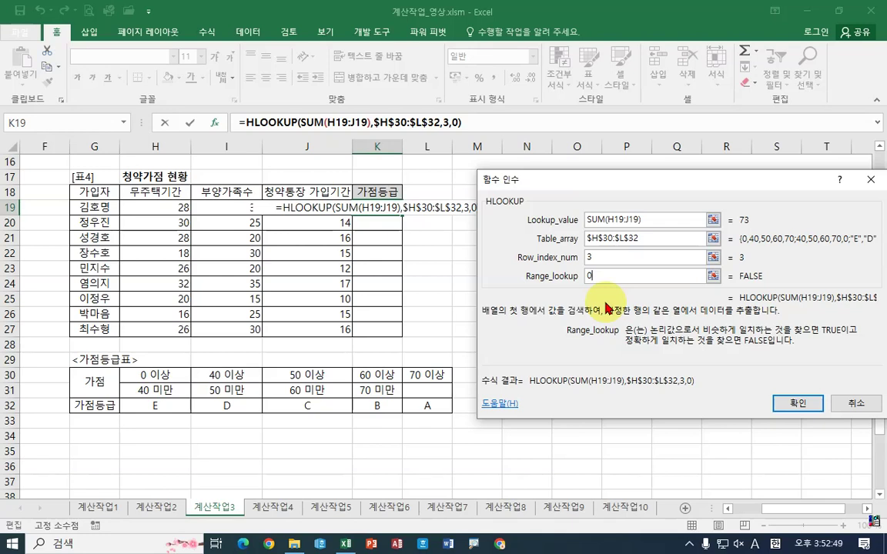
pyautogui.press('BackSpace')
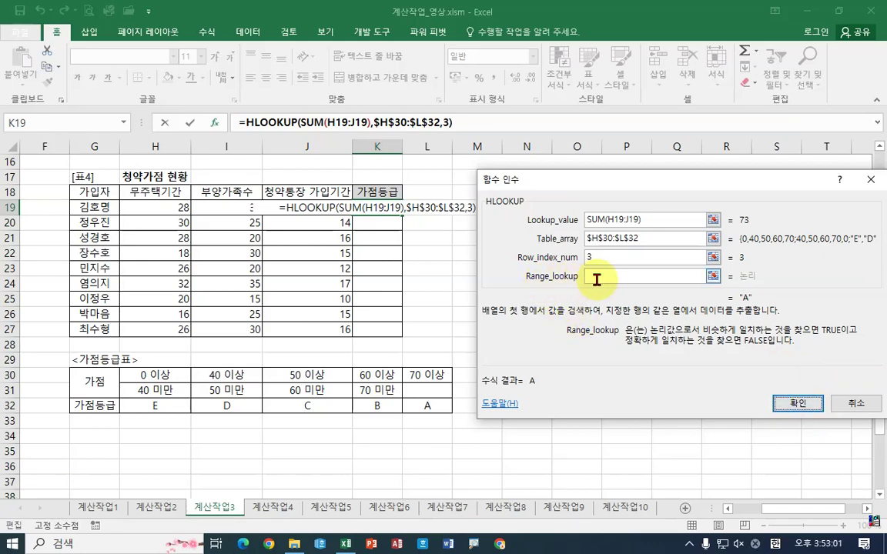
pyautogui.click(795, 404)
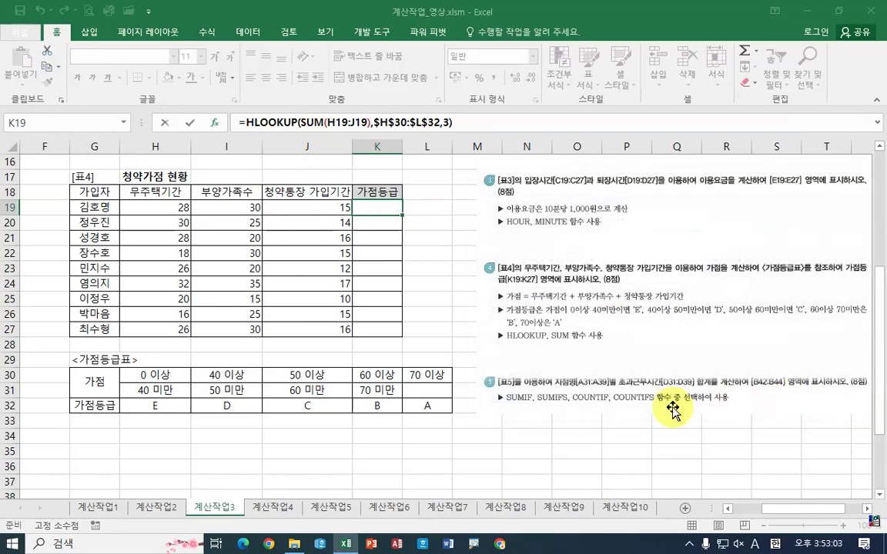
# Fill the 가점등급 formula from K19 down through K27.
pyautogui.moveTo(401, 214); pyautogui.dragTo(416, 331)
pyautogui.click(438, 301)
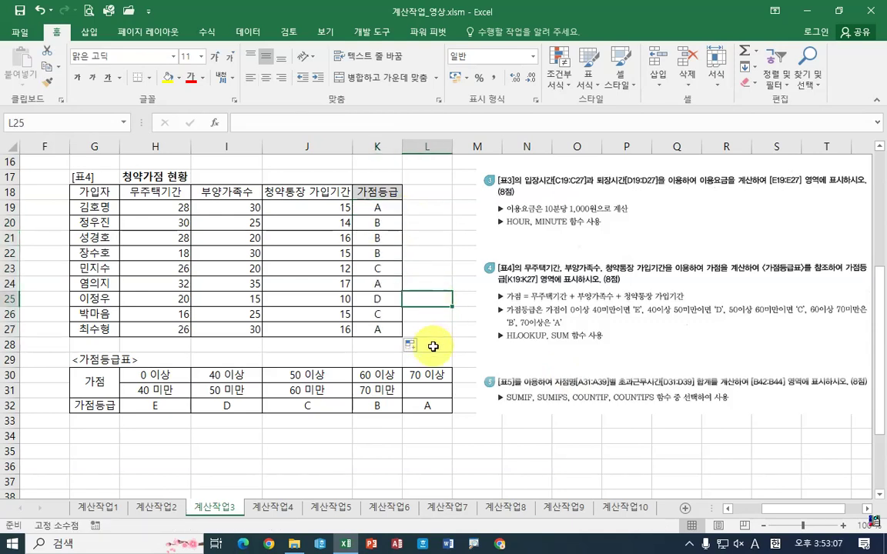
pyautogui.click(446, 287)
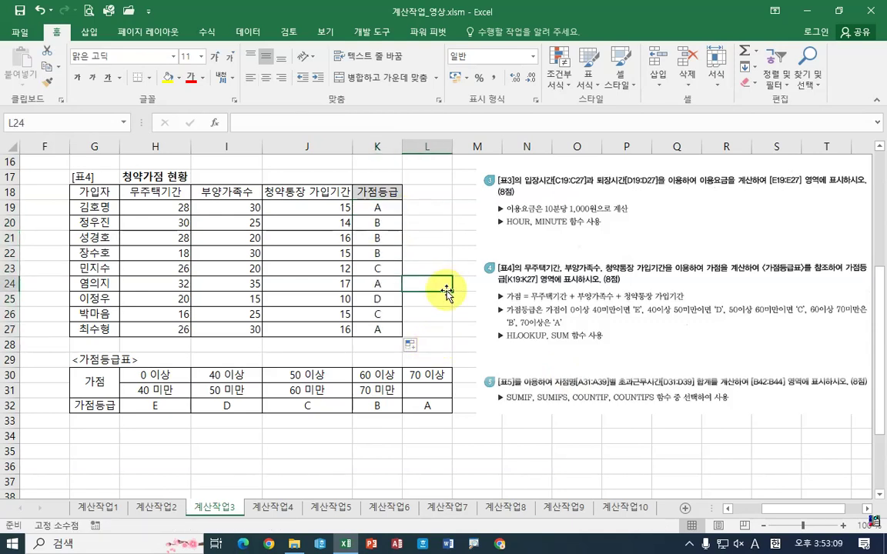
# Move the exercise instructions picture next to 표5 so exercise 5's text sits beside the 초과근무시간 summary table.
pyautogui.moveTo(791, 508); pyautogui.dragTo(713, 506)
pyautogui.scroll(-5, 453, 393)
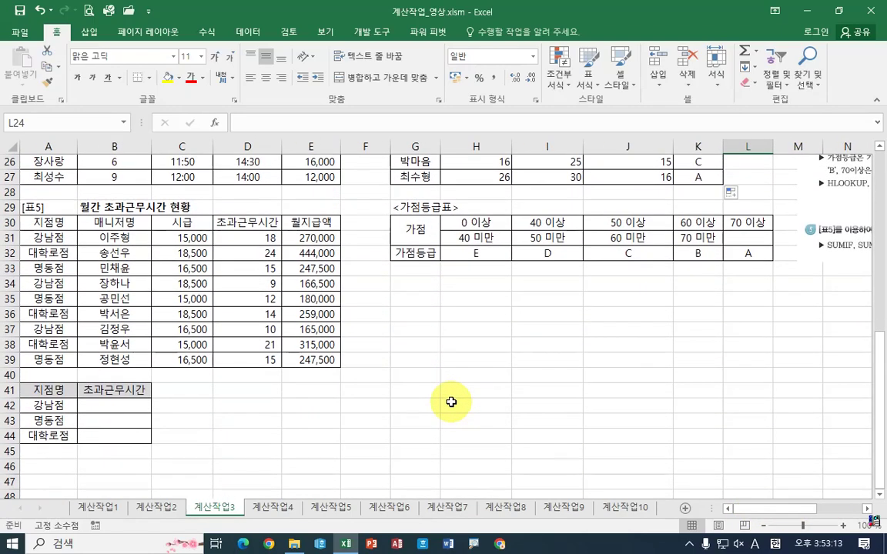
pyautogui.click(880, 147)
pyautogui.click(879, 147)
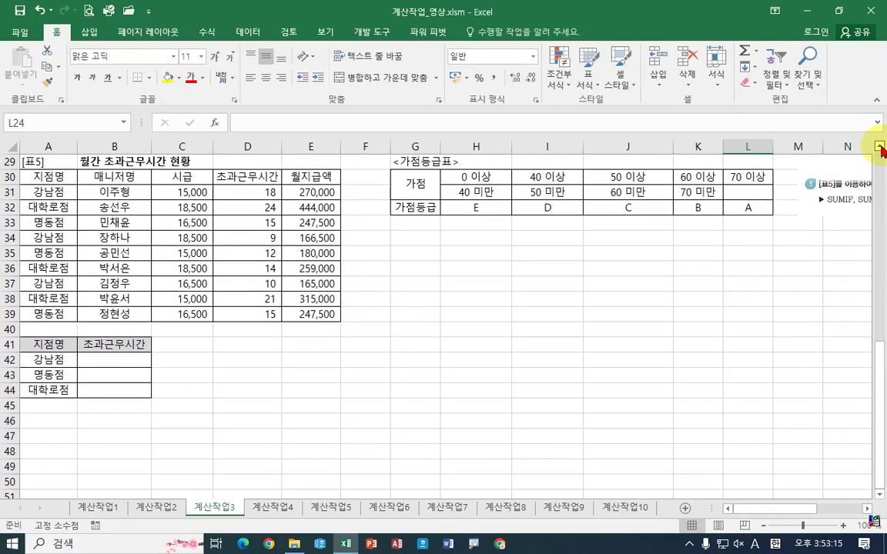
pyautogui.click(880, 147)
pyautogui.click(112, 375)
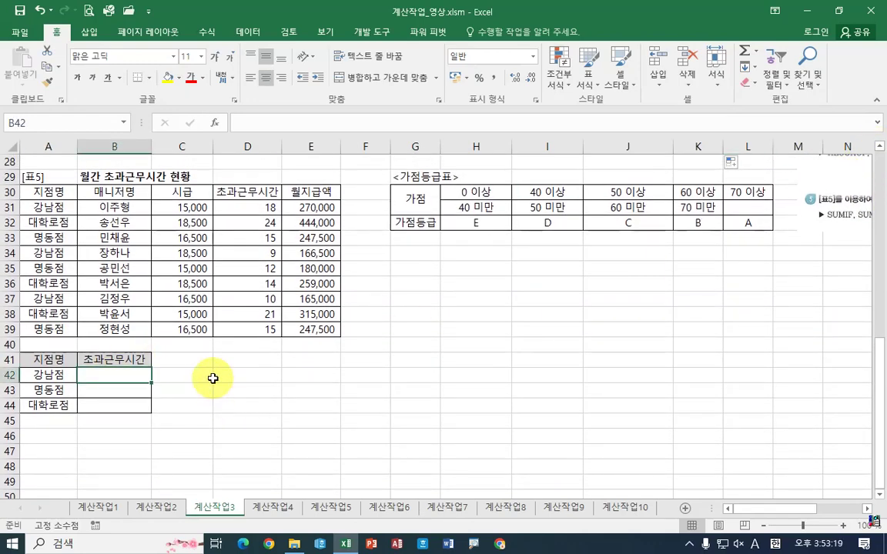
pyautogui.moveTo(815, 198); pyautogui.dragTo(400, 372)
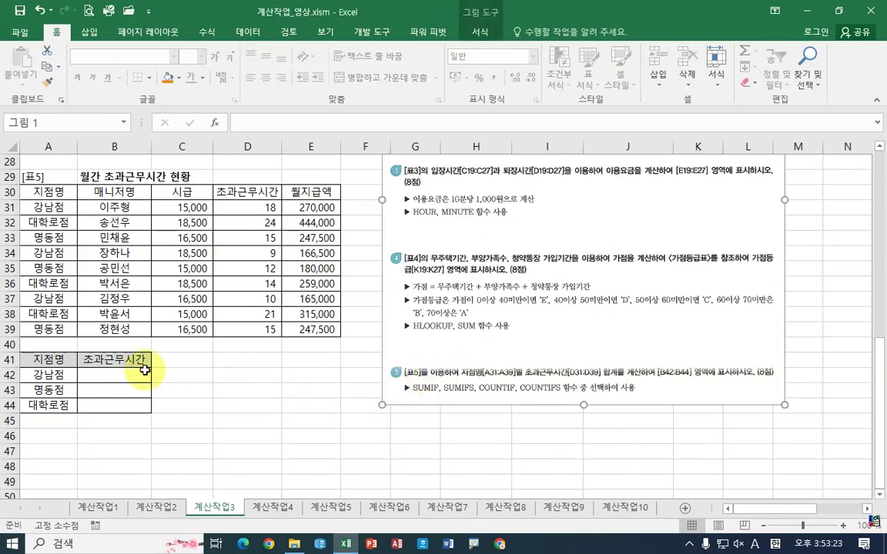
# Examine how the branch names in A42:A44 match 표5's 지점명 column and which 초과근무시간 values belong to 강남점.
pyautogui.click(48, 376)
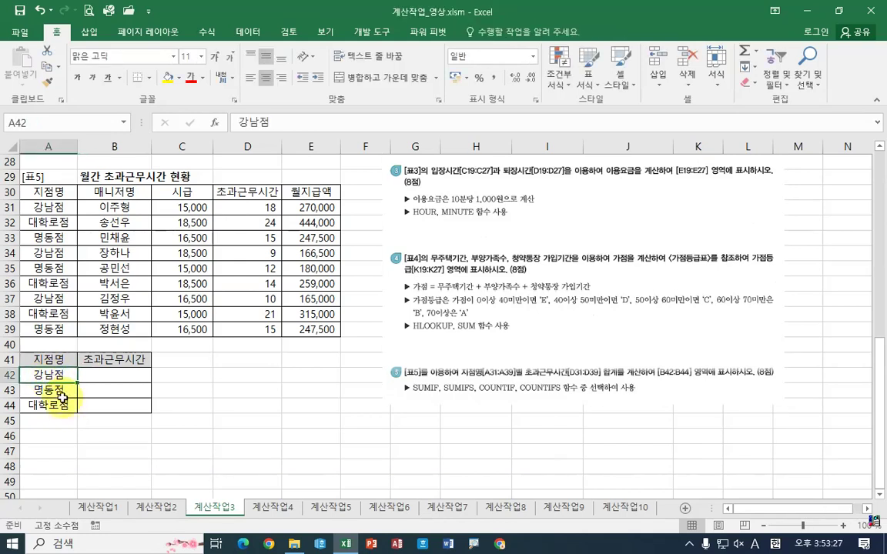
pyautogui.click(60, 391)
pyautogui.click(58, 404)
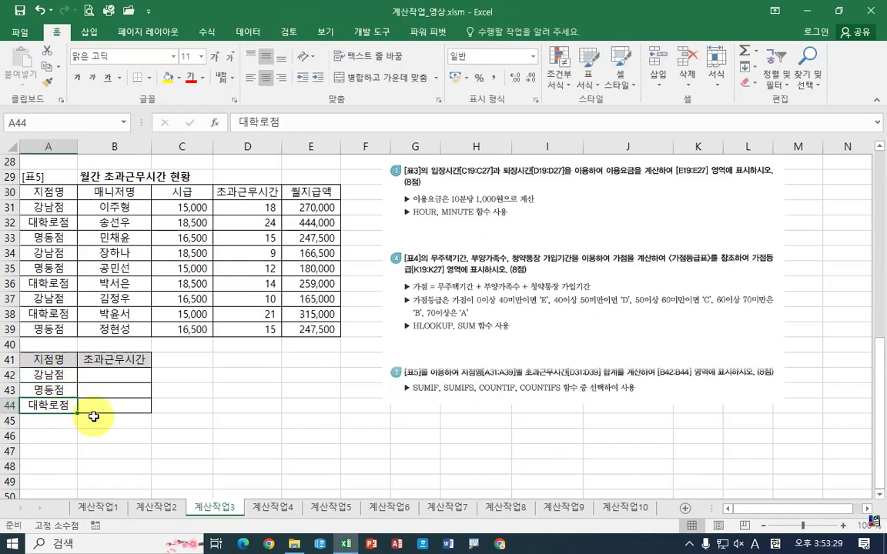
pyautogui.click(263, 207)
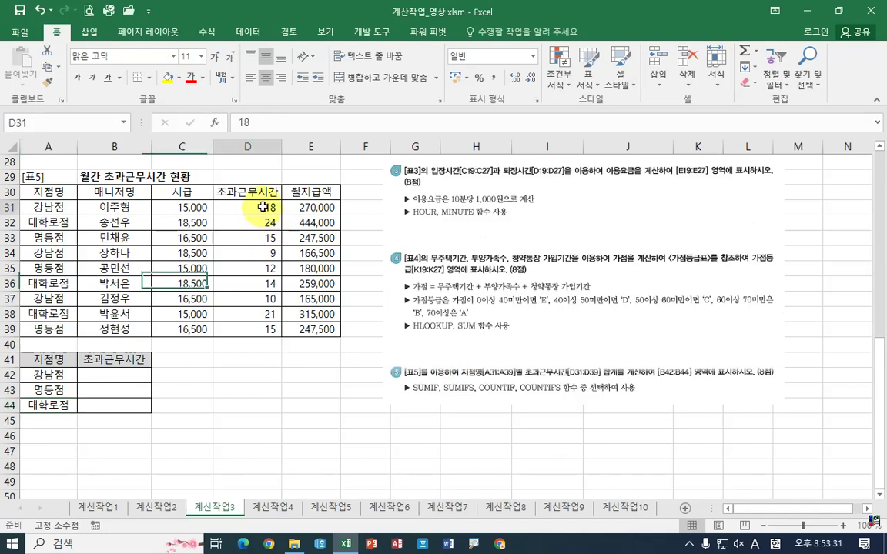
pyautogui.click(264, 269)
pyautogui.click(264, 311)
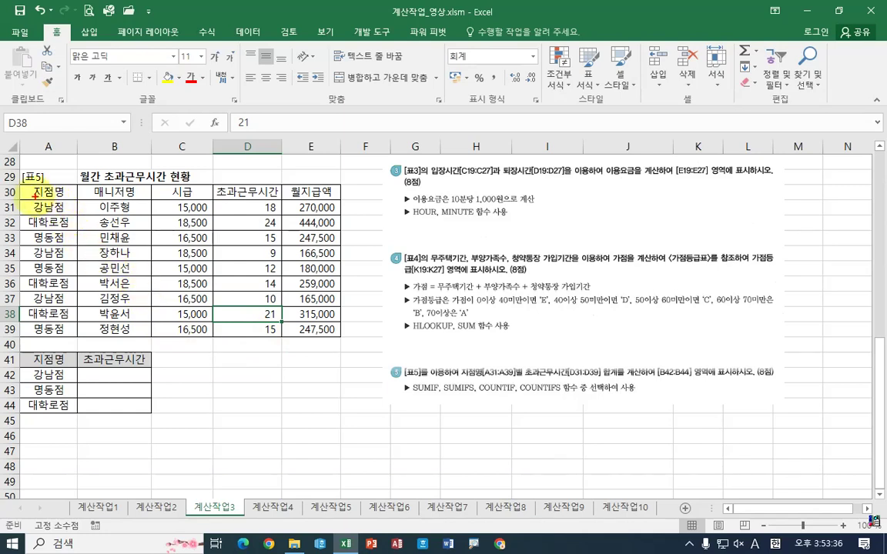
pyautogui.moveTo(32, 199)
pyautogui.mouseDown()
pyautogui.moveTo(77, 269)
pyautogui.moveTo(77, 334)
pyautogui.mouseUp()
pyautogui.moveTo(218, 194)
pyautogui.mouseDown()
pyautogui.moveTo(268, 214)
pyautogui.moveTo(273, 336)
pyautogui.moveTo(284, 336)
pyautogui.mouseUp()
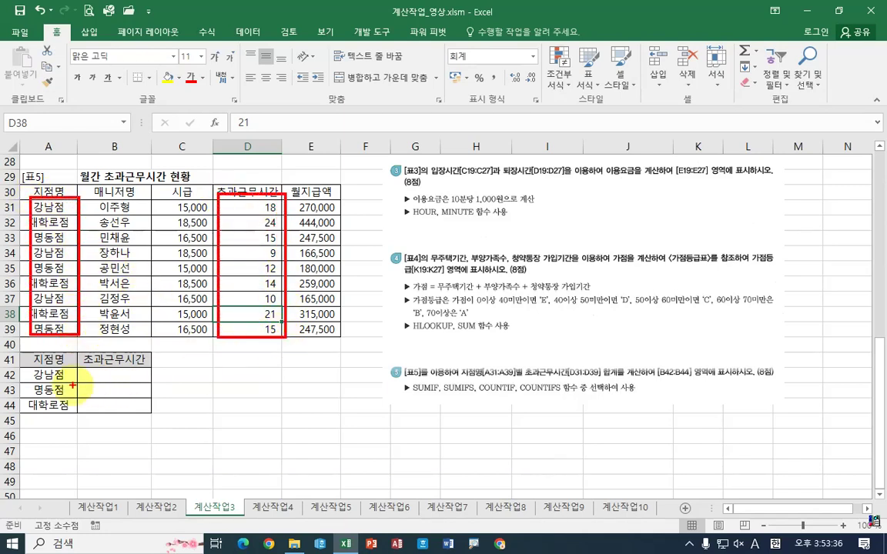
pyautogui.moveTo(28, 195); pyautogui.dragTo(76, 206)
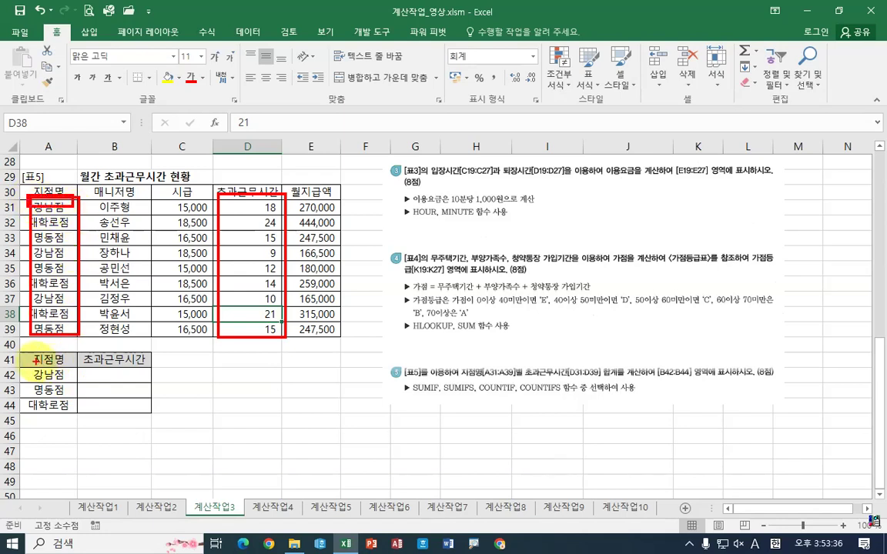
pyautogui.moveTo(31, 367); pyautogui.dragTo(77, 380)
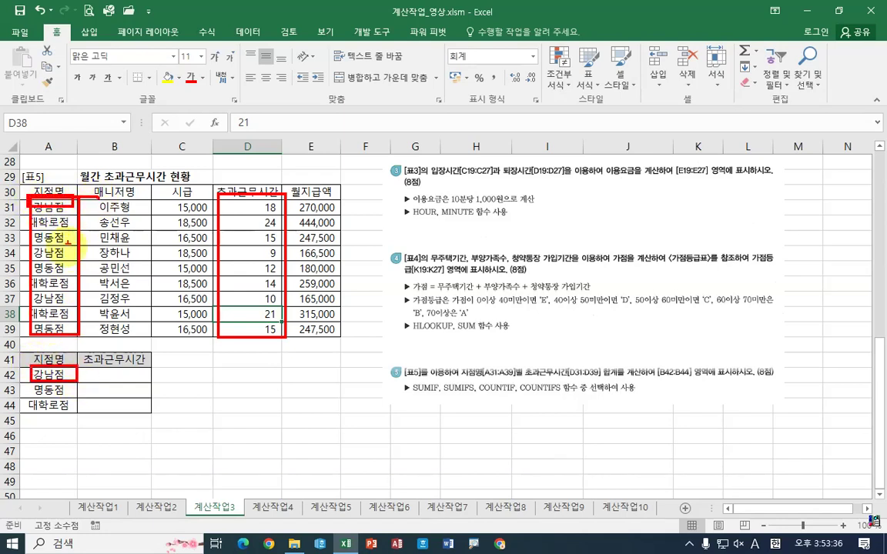
pyautogui.moveTo(32, 256); pyautogui.dragTo(138, 256)
pyautogui.moveTo(282, 248); pyautogui.dragTo(271, 267)
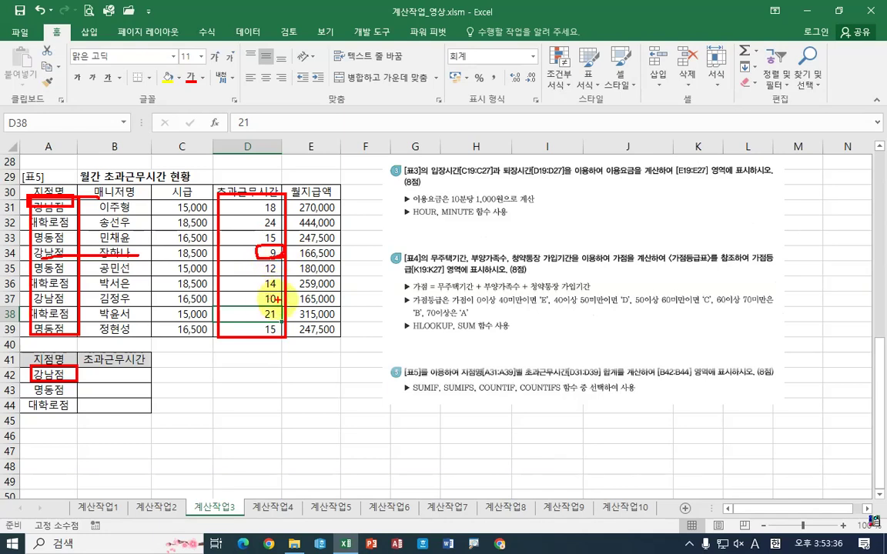
pyautogui.moveTo(269, 308); pyautogui.dragTo(282, 299)
pyautogui.moveTo(278, 218); pyautogui.dragTo(274, 234)
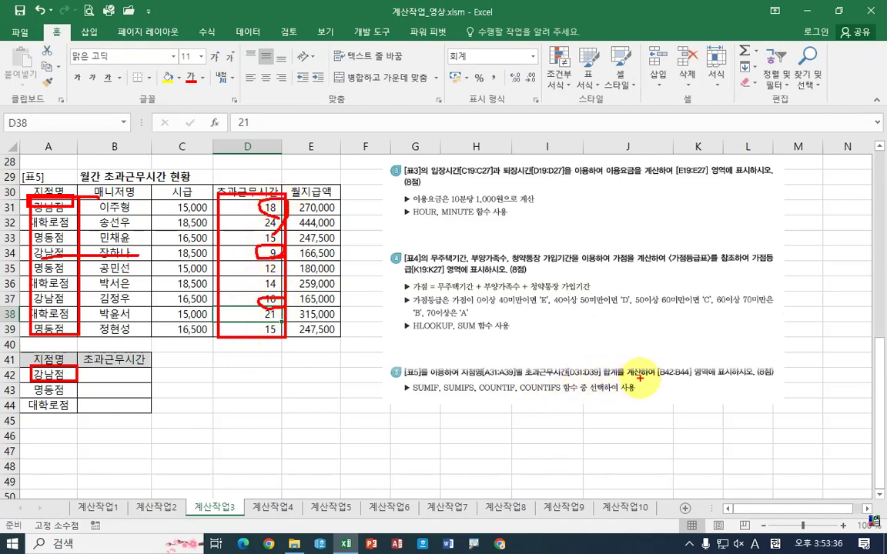
# Examine exercise 5's sum requirement and which of SUMIF, SUMIFS, COUNTIF and COUNTIFS suits the single 지점명 condition.
pyautogui.moveTo(608, 356)
pyautogui.mouseDown()
pyautogui.moveTo(594, 370)
pyautogui.moveTo(625, 383)
pyautogui.mouseUp()
pyautogui.moveTo(450, 326)
pyautogui.mouseDown()
pyautogui.moveTo(421, 354)
pyautogui.moveTo(520, 336)
pyautogui.moveTo(531, 360)
pyautogui.mouseUp()
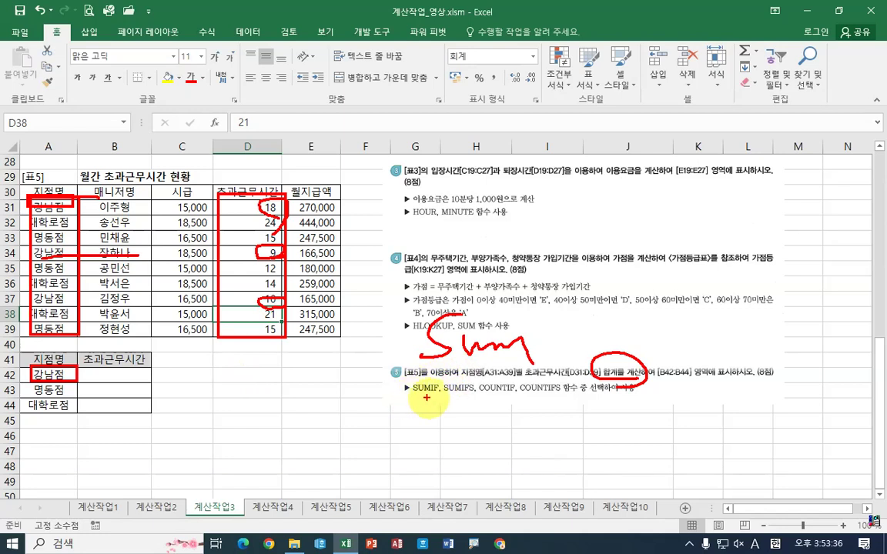
pyautogui.moveTo(393, 400)
pyautogui.mouseDown()
pyautogui.moveTo(577, 393)
pyautogui.moveTo(529, 416)
pyautogui.mouseUp()
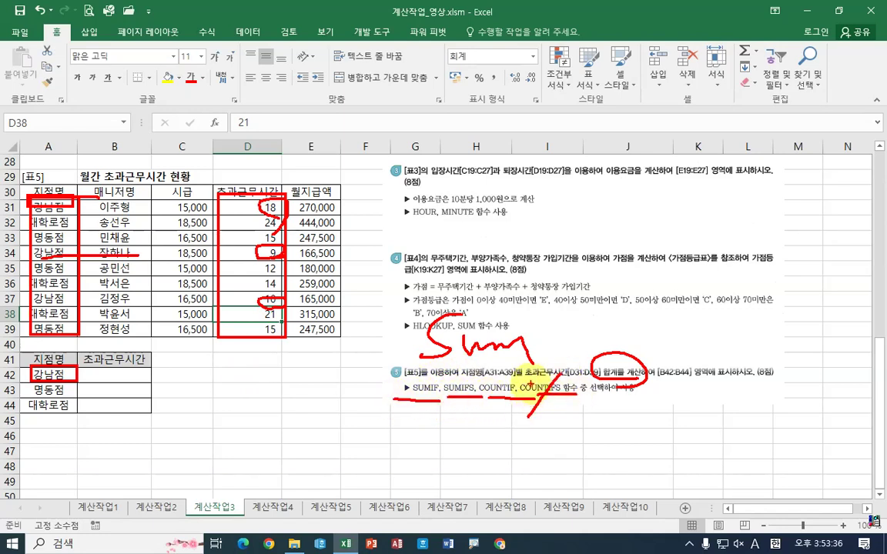
pyautogui.moveTo(539, 375); pyautogui.dragTo(569, 409)
pyautogui.moveTo(505, 384)
pyautogui.mouseDown()
pyautogui.moveTo(486, 417)
pyautogui.moveTo(514, 413)
pyautogui.mouseUp()
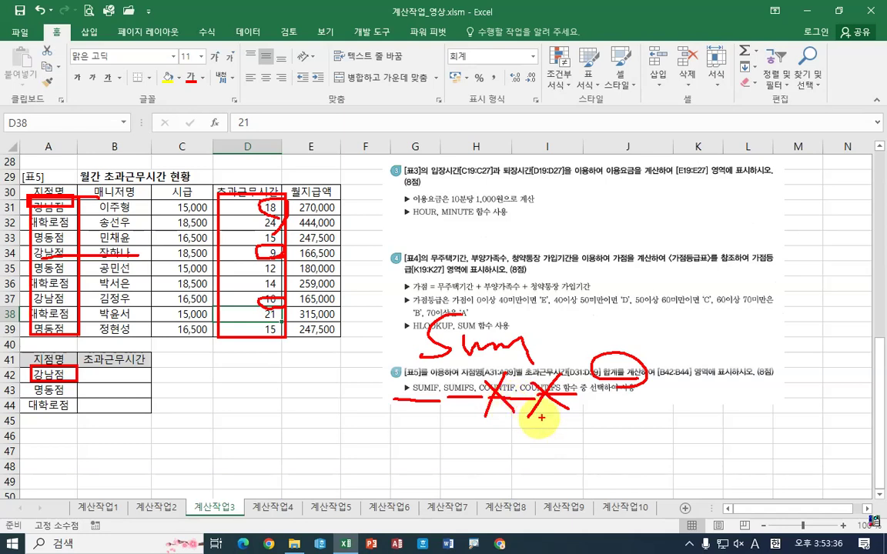
pyautogui.moveTo(441, 402)
pyautogui.mouseDown()
pyautogui.moveTo(397, 379)
pyautogui.moveTo(442, 402)
pyautogui.moveTo(484, 408)
pyautogui.mouseUp()
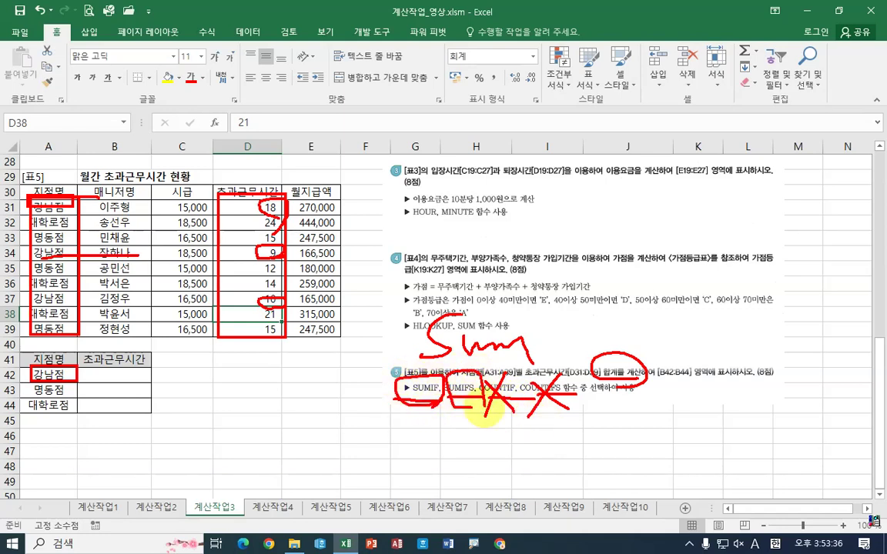
pyautogui.moveTo(432, 397)
pyautogui.mouseDown()
pyautogui.moveTo(475, 435)
pyautogui.moveTo(478, 418)
pyautogui.mouseUp()
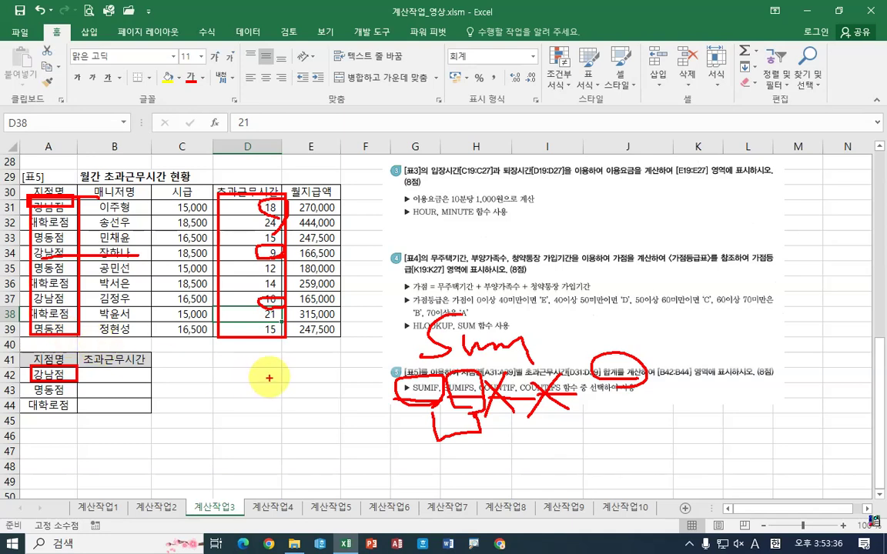
pyautogui.moveTo(265, 359)
pyautogui.mouseDown()
pyautogui.moveTo(231, 395)
pyautogui.moveTo(389, 395)
pyautogui.moveTo(398, 456)
pyautogui.mouseUp()
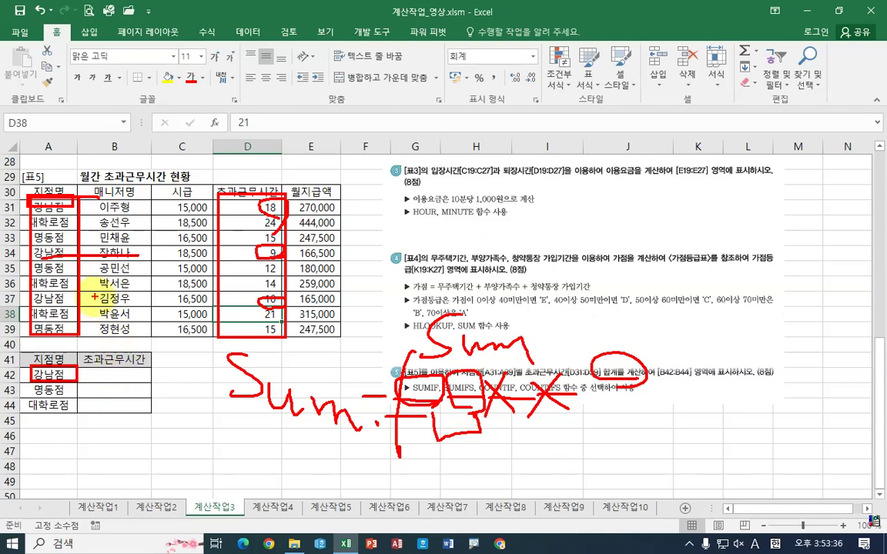
pyautogui.moveTo(63, 165)
pyautogui.mouseDown()
pyautogui.moveTo(95, 154)
pyautogui.moveTo(141, 169)
pyautogui.mouseUp()
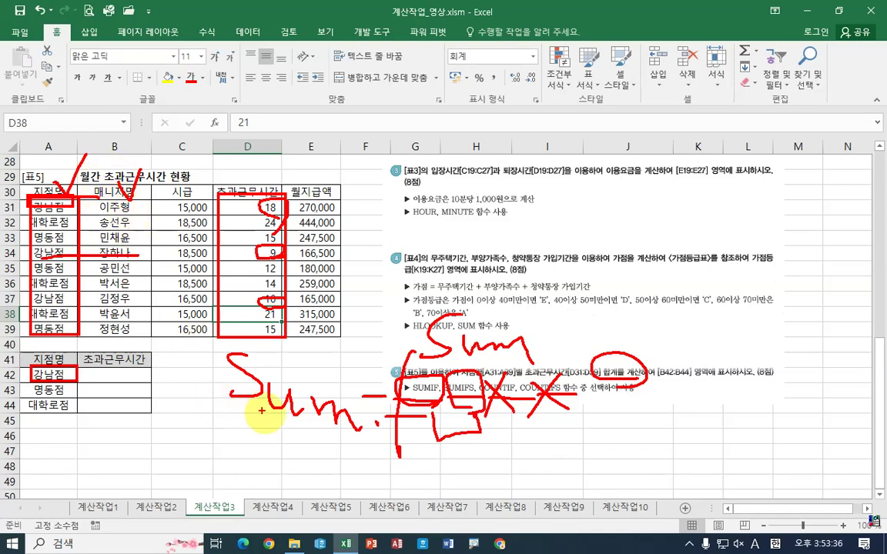
pyautogui.moveTo(475, 461); pyautogui.dragTo(397, 485)
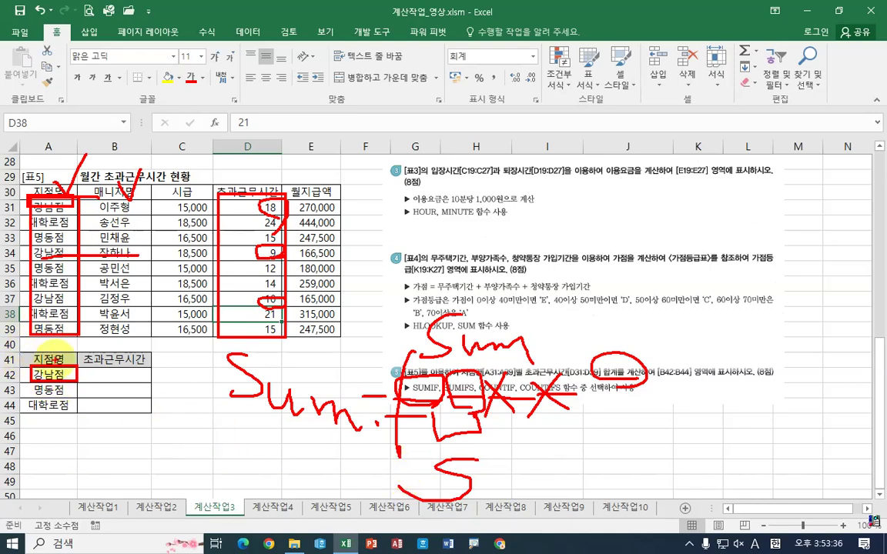
pyautogui.moveTo(73, 350)
pyautogui.mouseDown()
pyautogui.moveTo(16, 343)
pyautogui.moveTo(45, 390)
pyautogui.mouseUp()
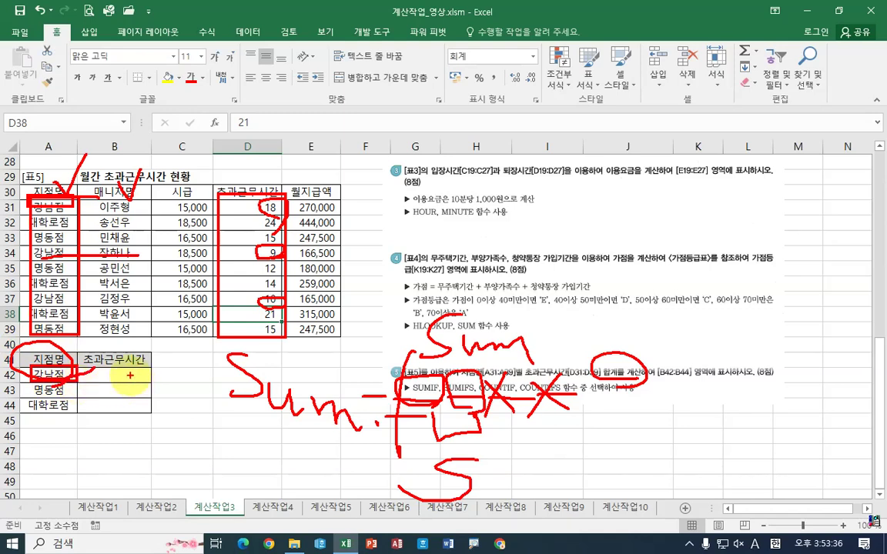
pyautogui.moveTo(105, 372)
pyautogui.mouseDown()
pyautogui.moveTo(158, 382)
pyautogui.moveTo(138, 382)
pyautogui.moveTo(150, 413)
pyautogui.moveTo(177, 380)
pyautogui.mouseUp()
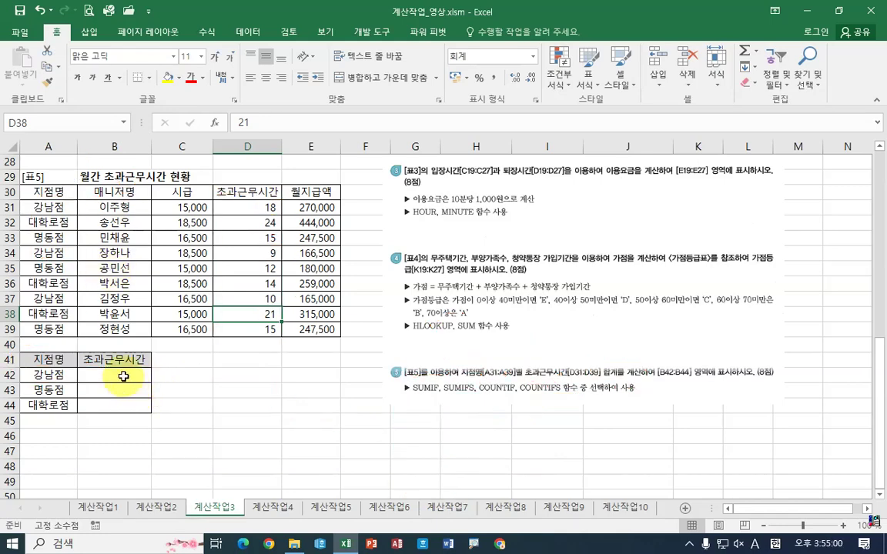
# Start a SUMIF formula in B42 and open its function arguments dialog, positioned clear of 표5.
pyautogui.click(116, 375)
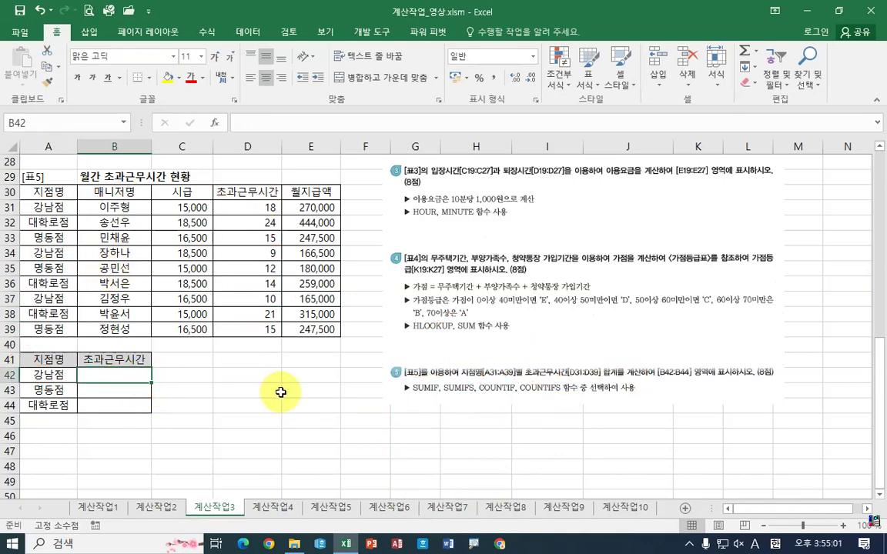
pyautogui.write('=sum')
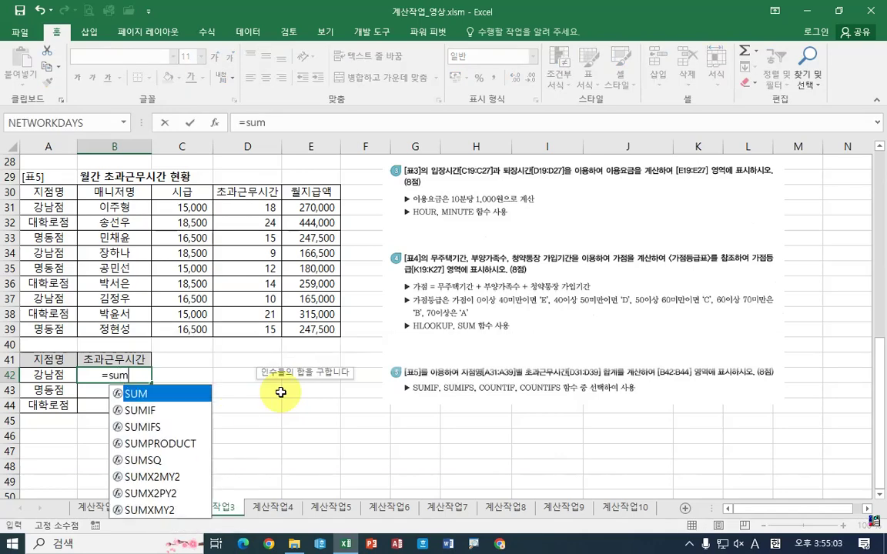
pyautogui.doubleClick(157, 411)
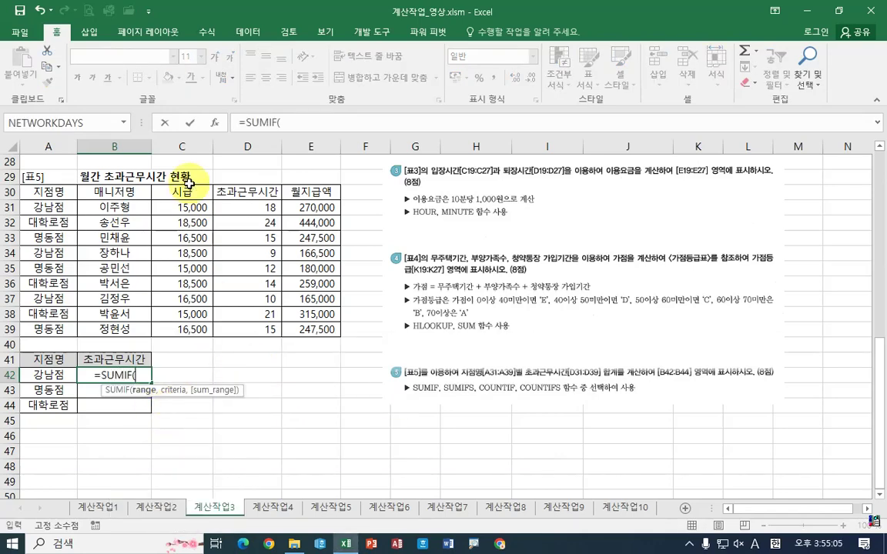
pyautogui.click(215, 122)
pyautogui.moveTo(528, 208); pyautogui.dragTo(403, 202)
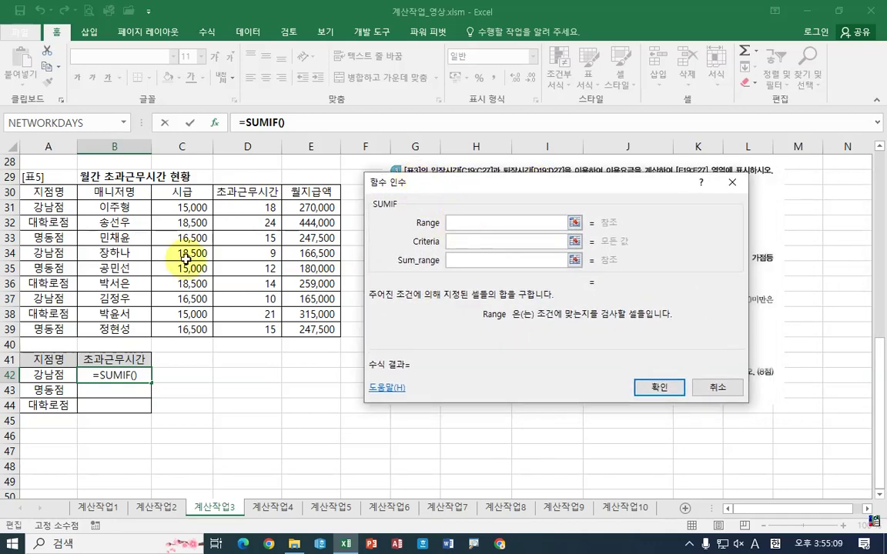
# Set SUMIF's Range to the 지점명 cells A31:A39 as the absolute reference $A$31:$A$39.
pyautogui.moveTo(42, 205); pyautogui.dragTo(48, 330)
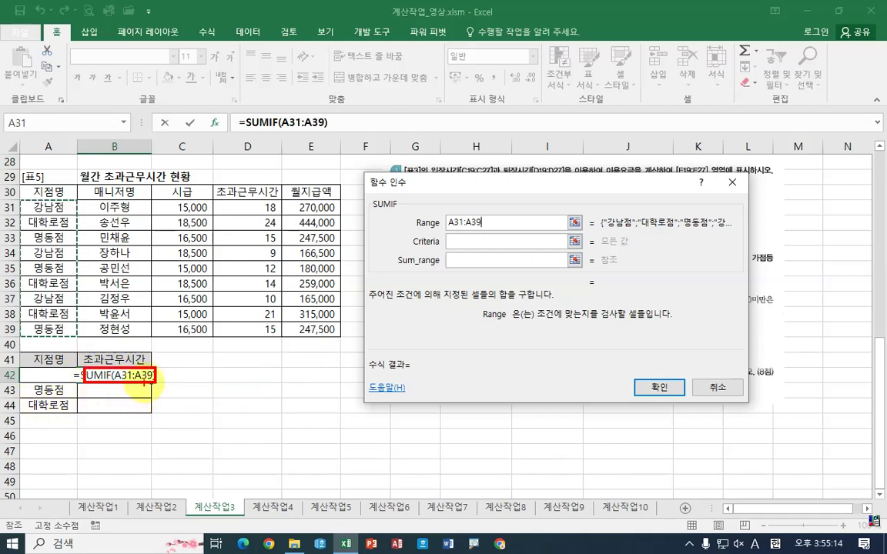
pyautogui.moveTo(142, 380)
pyautogui.mouseDown()
pyautogui.moveTo(147, 409)
pyautogui.moveTo(168, 404)
pyautogui.moveTo(172, 388)
pyautogui.mouseUp()
pyautogui.moveTo(25, 198)
pyautogui.mouseDown()
pyautogui.moveTo(25, 286)
pyautogui.moveTo(45, 329)
pyautogui.moveTo(79, 331)
pyautogui.moveTo(84, 348)
pyautogui.mouseUp()
pyautogui.moveTo(73, 327)
pyautogui.mouseDown()
pyautogui.moveTo(86, 346)
pyautogui.moveTo(99, 318)
pyautogui.moveTo(89, 313)
pyautogui.moveTo(74, 329)
pyautogui.mouseUp()
pyautogui.moveTo(79, 296); pyautogui.dragTo(106, 330)
pyautogui.moveTo(460, 207)
pyautogui.mouseDown()
pyautogui.moveTo(421, 215)
pyautogui.moveTo(441, 240)
pyautogui.mouseUp()
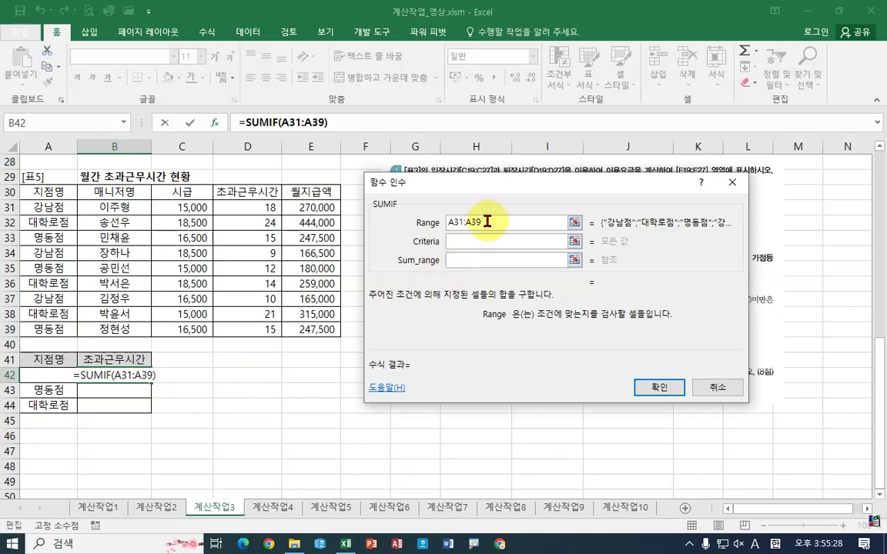
pyautogui.moveTo(487, 221); pyautogui.dragTo(393, 234)
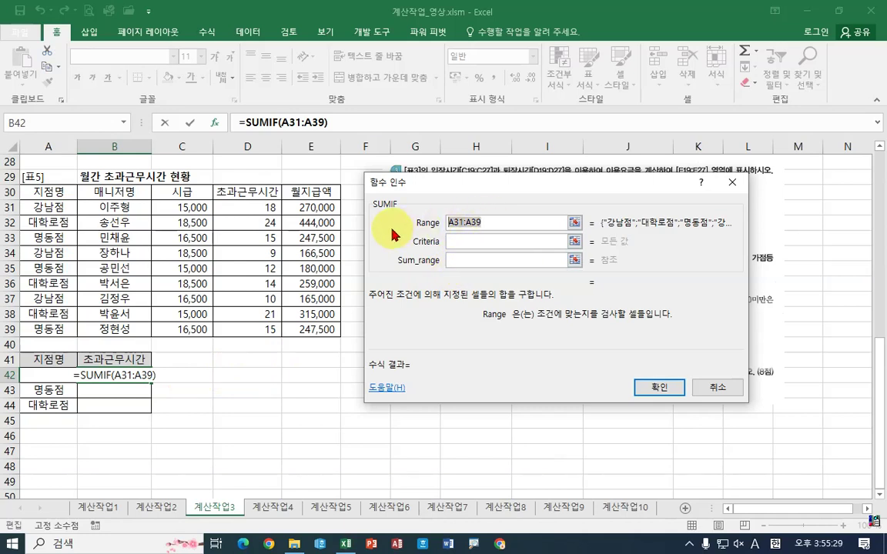
pyautogui.press('F4')
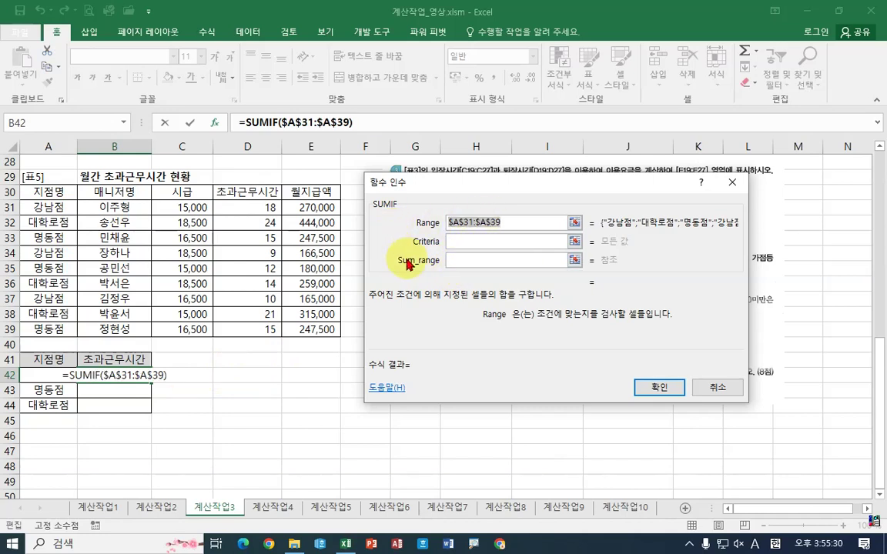
# Set SUMIF's Sum_range to the 초과근무시간 cells as the absolute reference $D$31:$D$39.
pyautogui.click(460, 262)
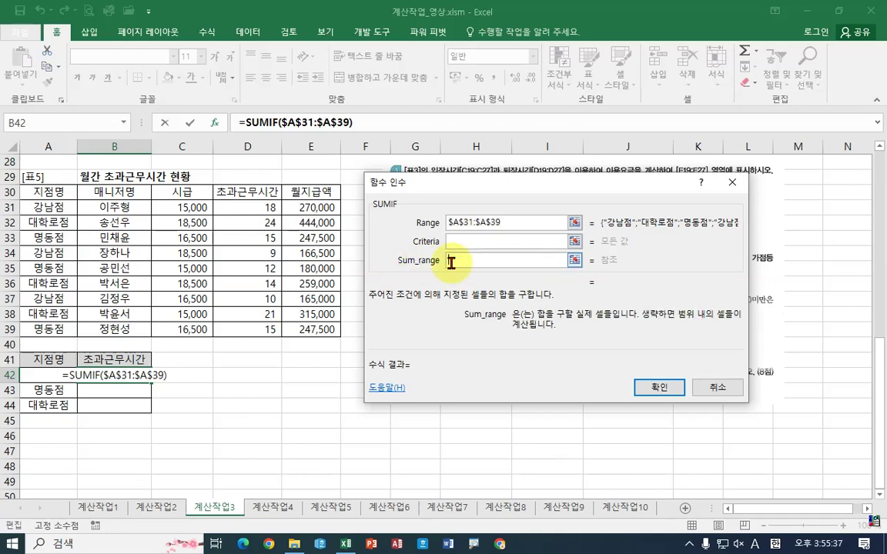
pyautogui.moveTo(254, 205); pyautogui.dragTo(246, 329)
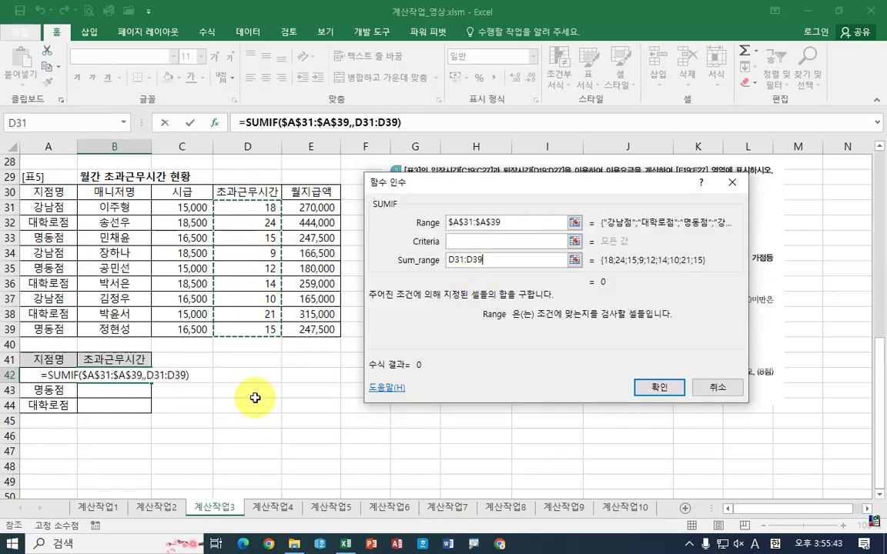
pyautogui.press('F4')
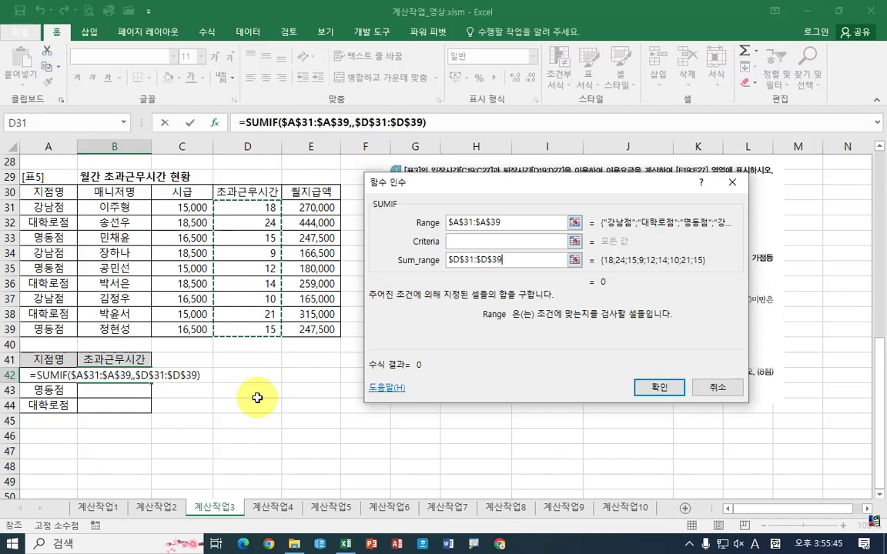
# Set SUMIF's Criteria to the relative reference A42 and complete the formula in B42.
pyautogui.click(462, 241)
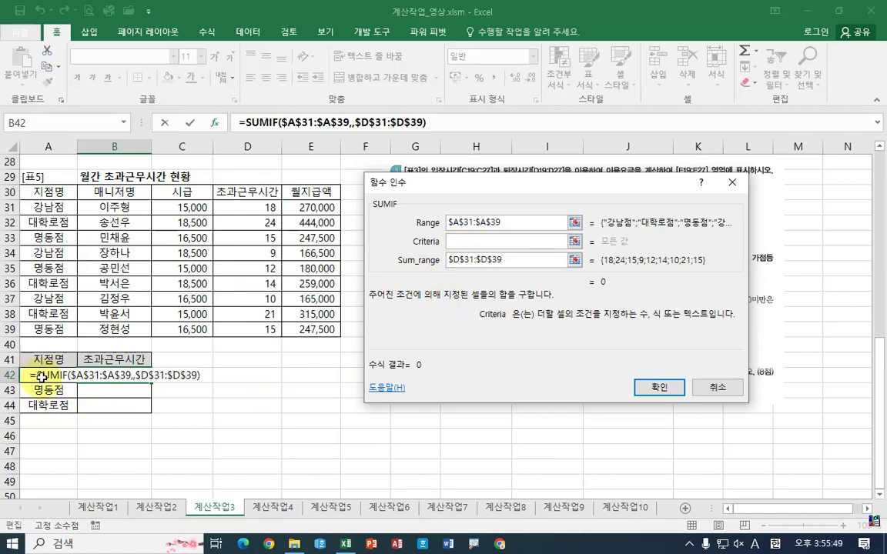
pyautogui.click(42, 376)
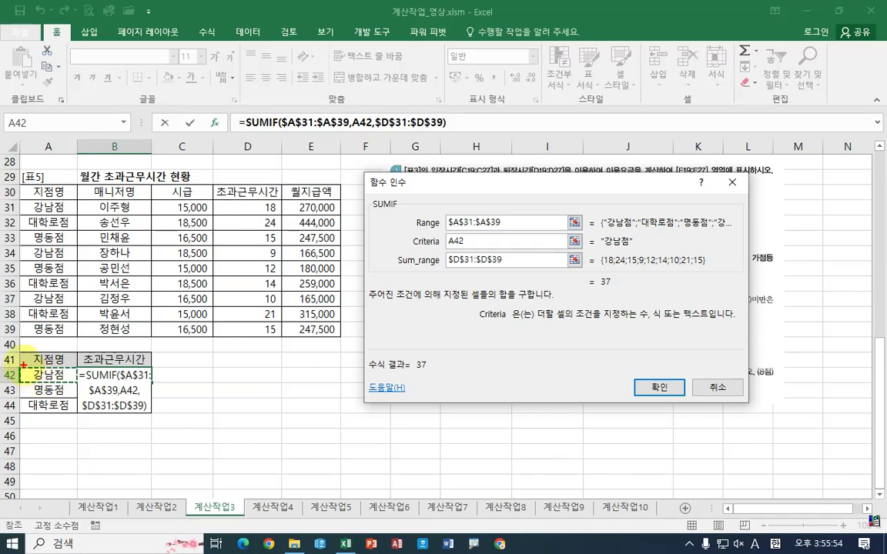
pyautogui.moveTo(24, 367); pyautogui.dragTo(71, 384)
pyautogui.moveTo(127, 384)
pyautogui.mouseDown()
pyautogui.moveTo(137, 411)
pyautogui.moveTo(168, 377)
pyautogui.mouseUp()
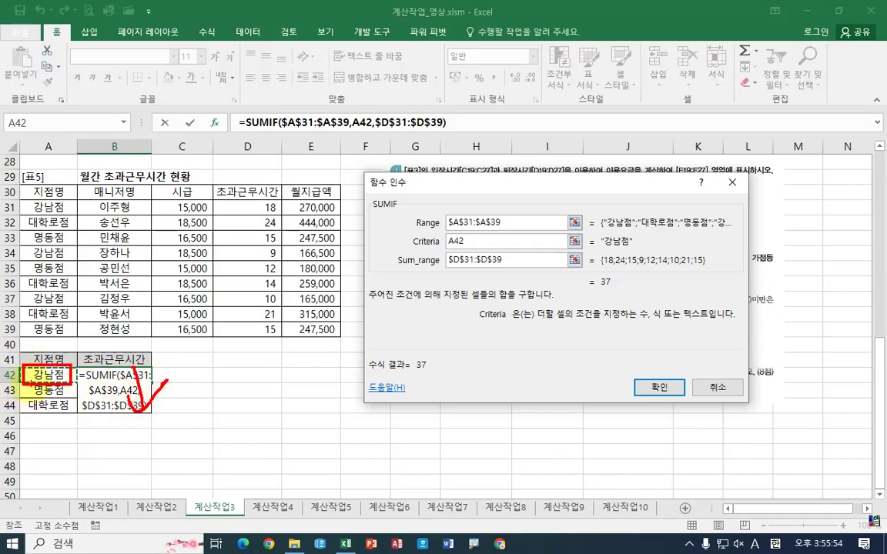
pyautogui.moveTo(30, 375); pyautogui.dragTo(75, 398)
pyautogui.moveTo(19, 383); pyautogui.dragTo(88, 420)
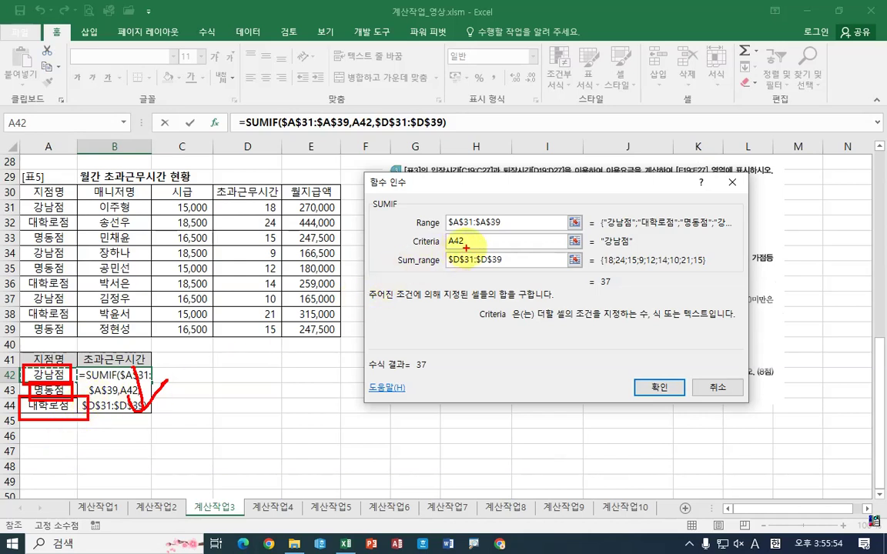
pyautogui.moveTo(483, 236); pyautogui.dragTo(468, 245)
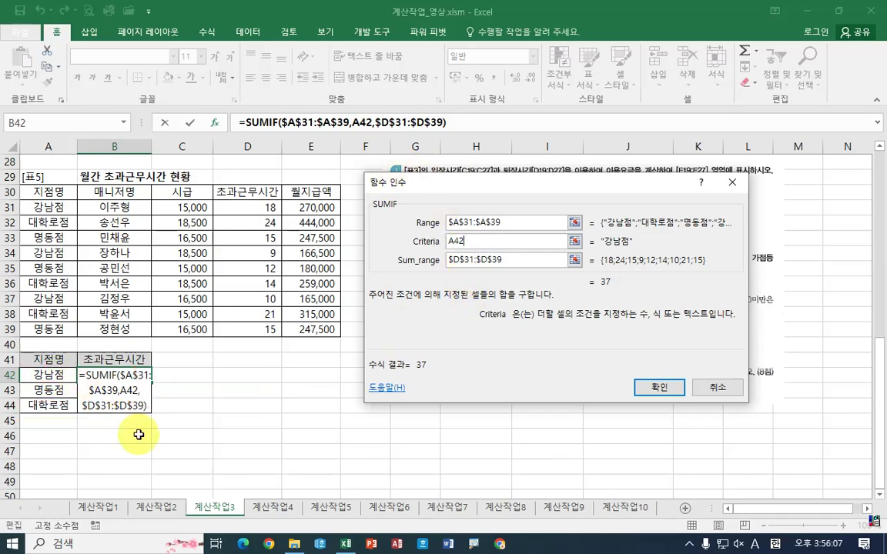
pyautogui.press('Return')
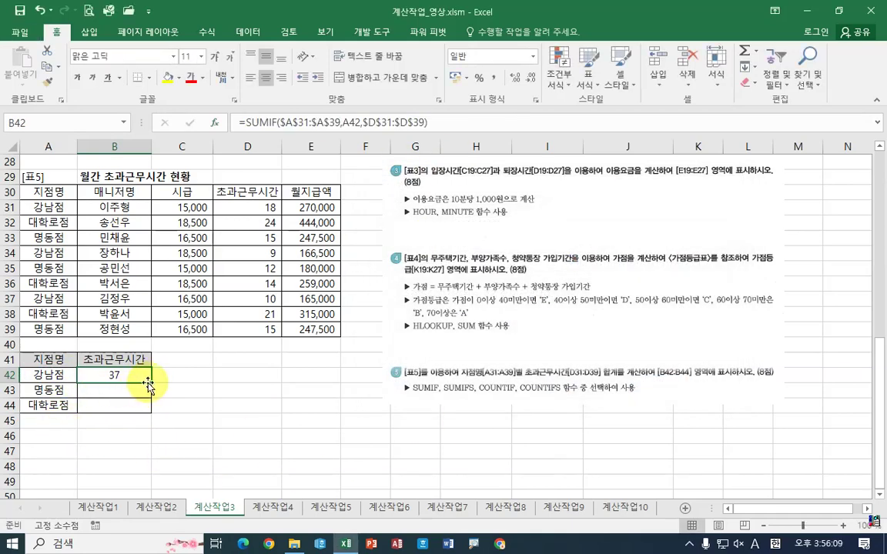
# Fill the SUMIF formula from B42 down through B44 and check the copied formula in B44.
pyautogui.moveTo(150, 383); pyautogui.dragTo(151, 413)
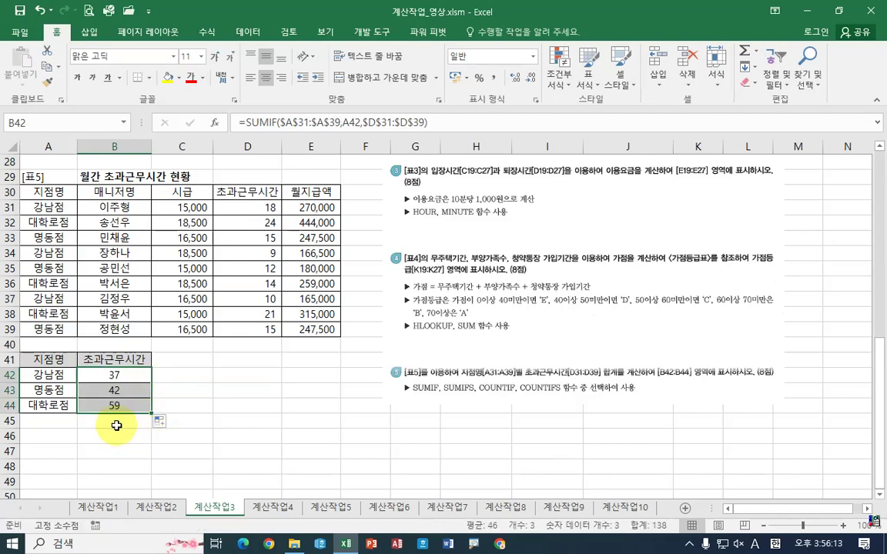
pyautogui.click(119, 408)
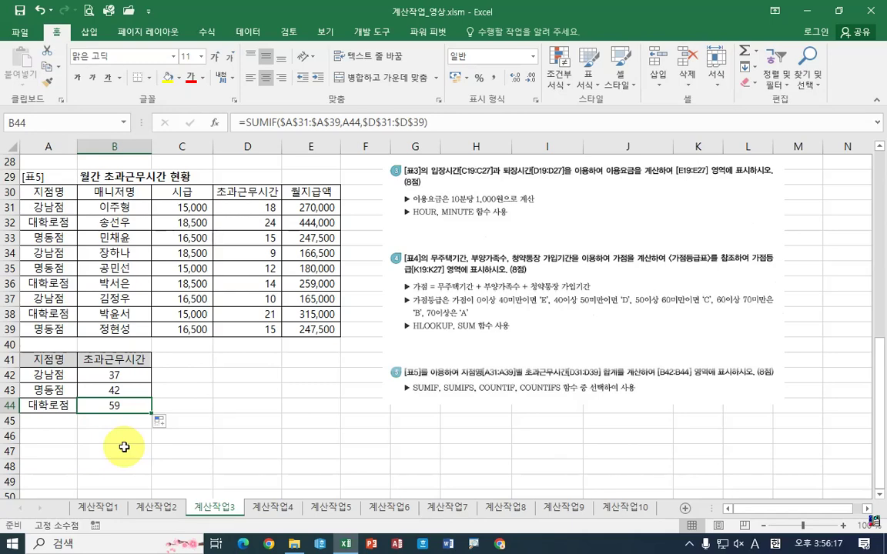
# Review exercise 5's list of allowed functions to see why SUMIF is chosen over SUMIFS, COUNTIF and COUNTIFS.
pyautogui.hotkey('ctrl', '1')
pyautogui.click(477, 415)
pyautogui.moveTo(468, 374); pyautogui.dragTo(448, 403)
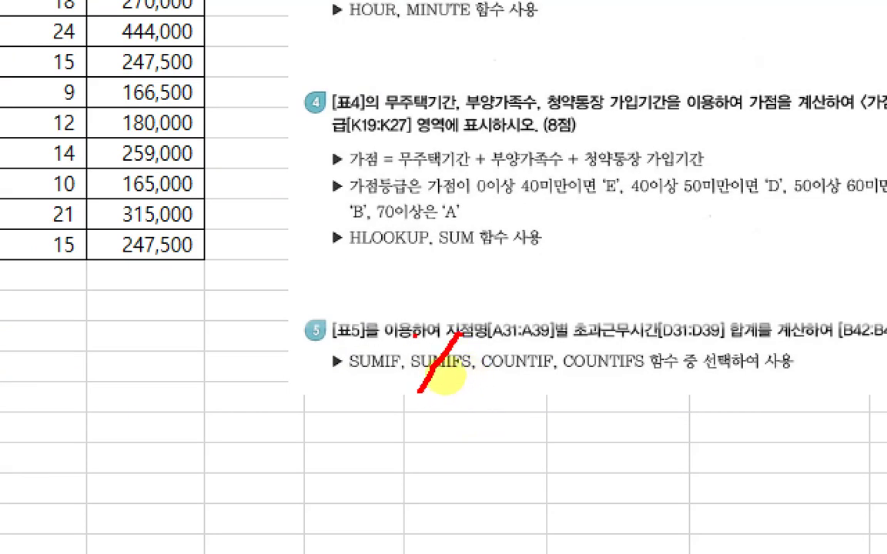
pyautogui.moveTo(416, 333); pyautogui.dragTo(466, 397)
pyautogui.moveTo(314, 378); pyautogui.dragTo(377, 379)
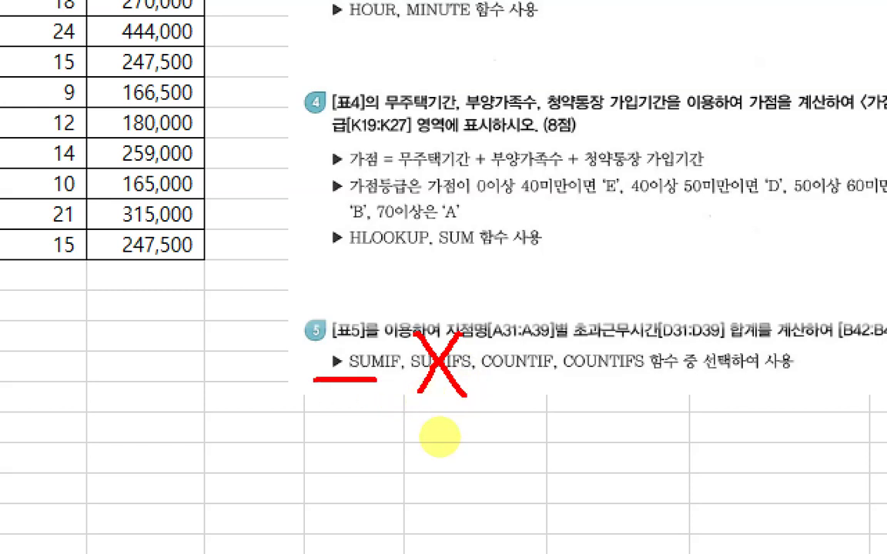
pyautogui.moveTo(691, 372); pyautogui.dragTo(648, 385)
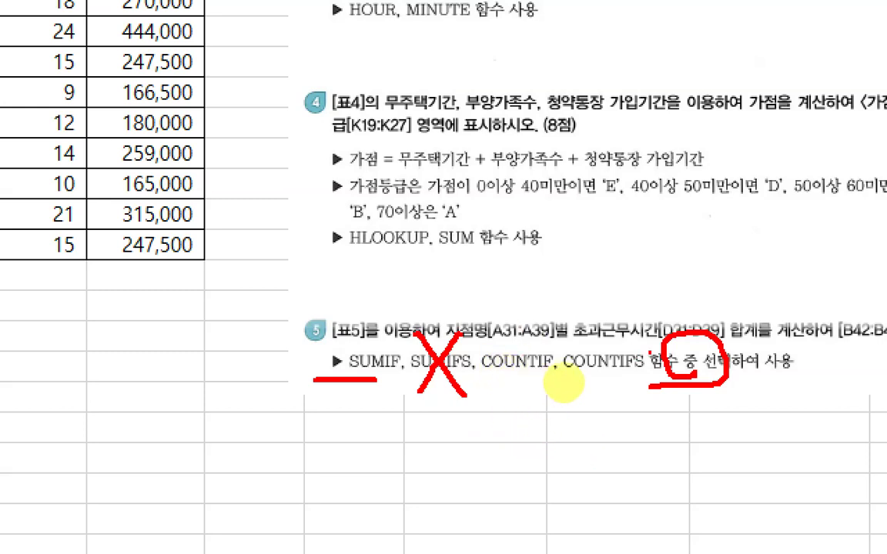
pyautogui.moveTo(629, 359)
pyautogui.mouseDown()
pyautogui.moveTo(594, 396)
pyautogui.moveTo(639, 384)
pyautogui.mouseUp()
pyautogui.moveTo(525, 332); pyautogui.dragTo(492, 395)
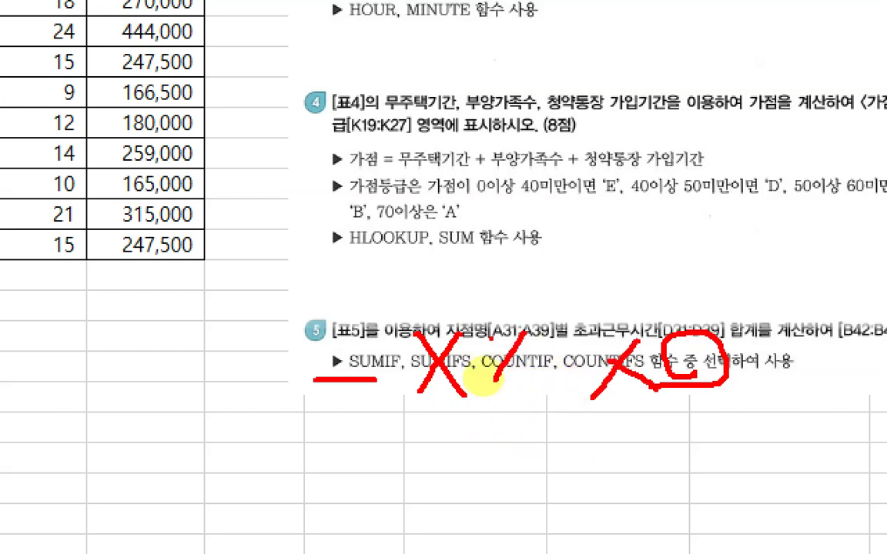
pyautogui.moveTo(492, 332); pyautogui.dragTo(539, 396)
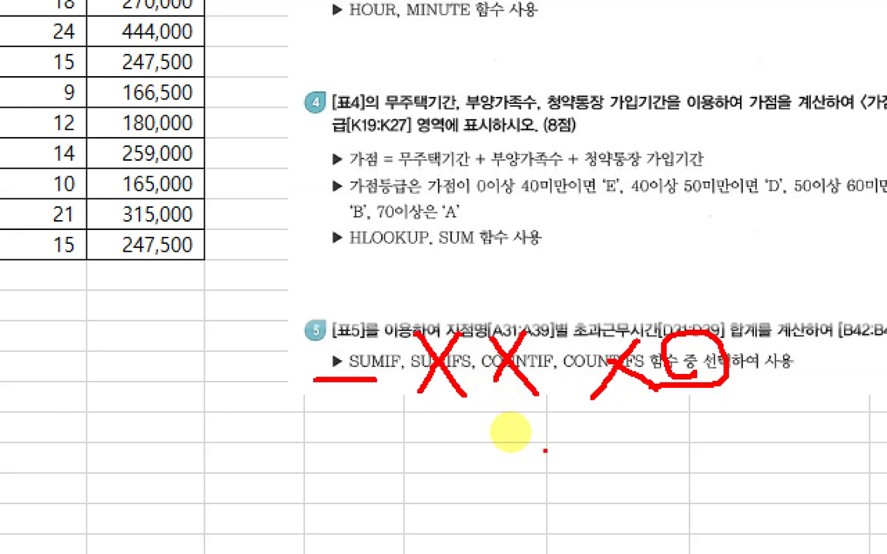
pyautogui.moveTo(781, 338)
pyautogui.mouseDown()
pyautogui.moveTo(715, 339)
pyautogui.moveTo(730, 349)
pyautogui.mouseUp()
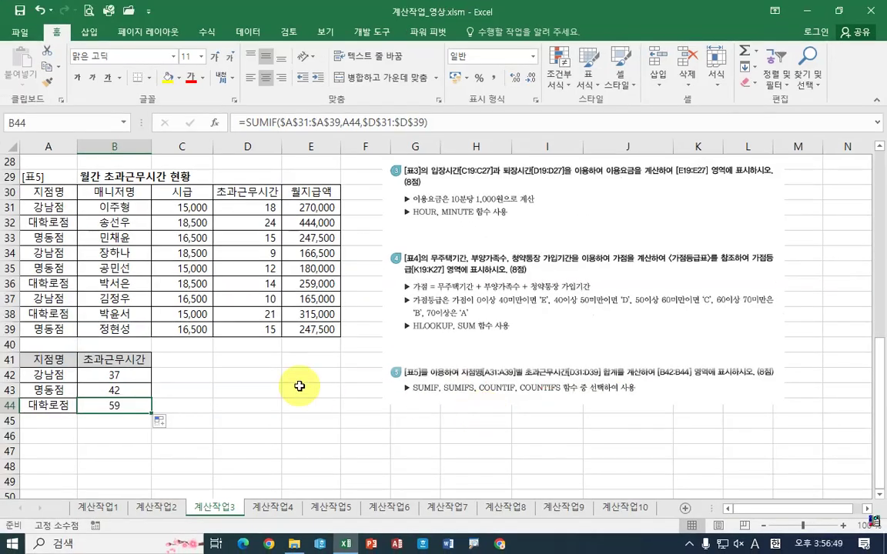
pyautogui.click(119, 354)
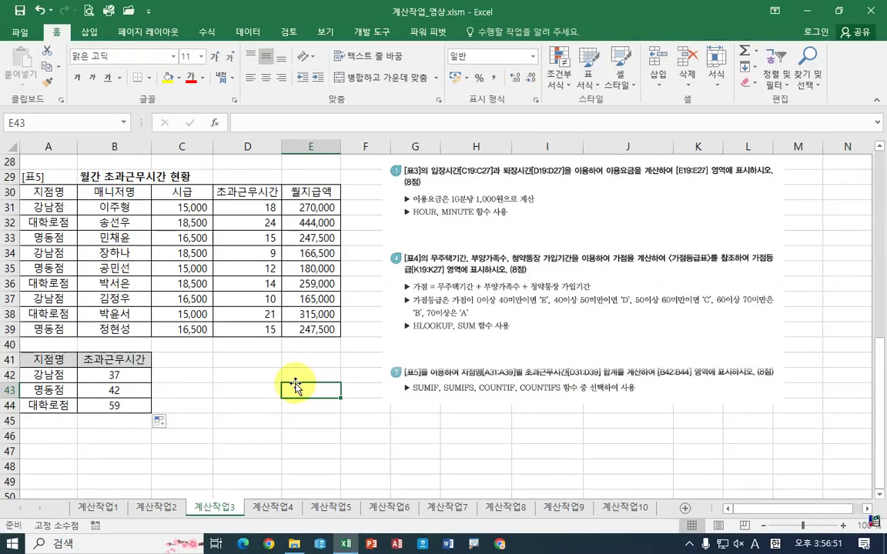